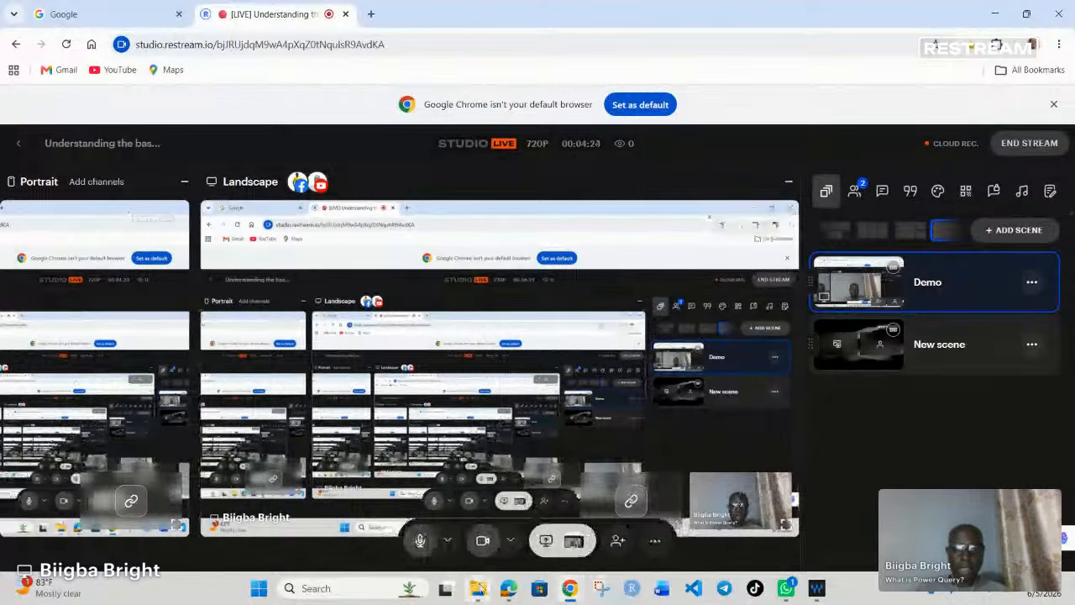
Open the Delveries_2021 workbook from the Gyatacement folder on the Desktop.
left_click(478, 588)
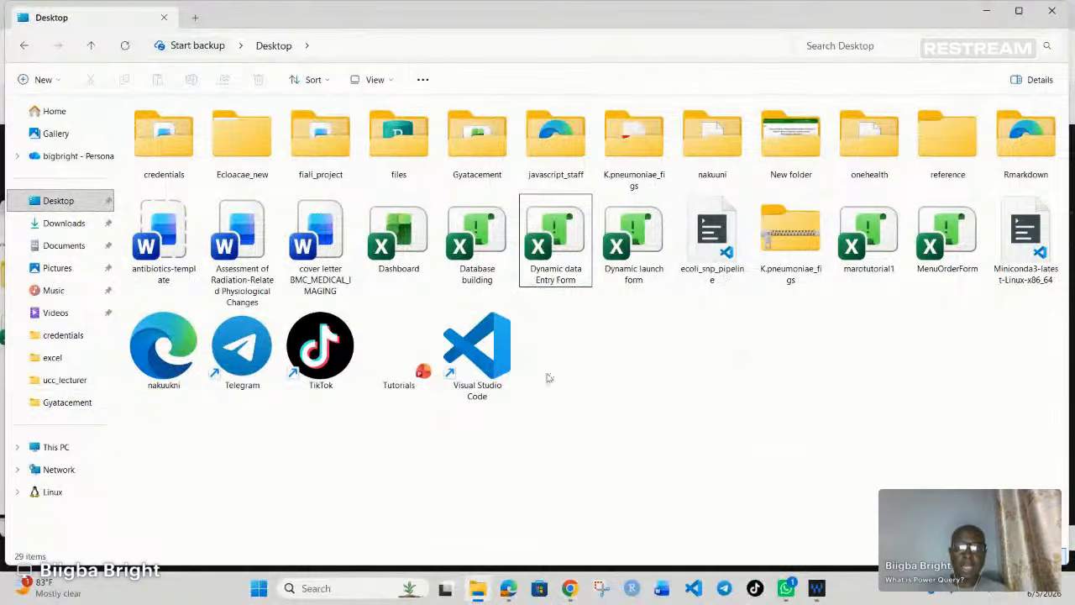
double_click(483, 146)
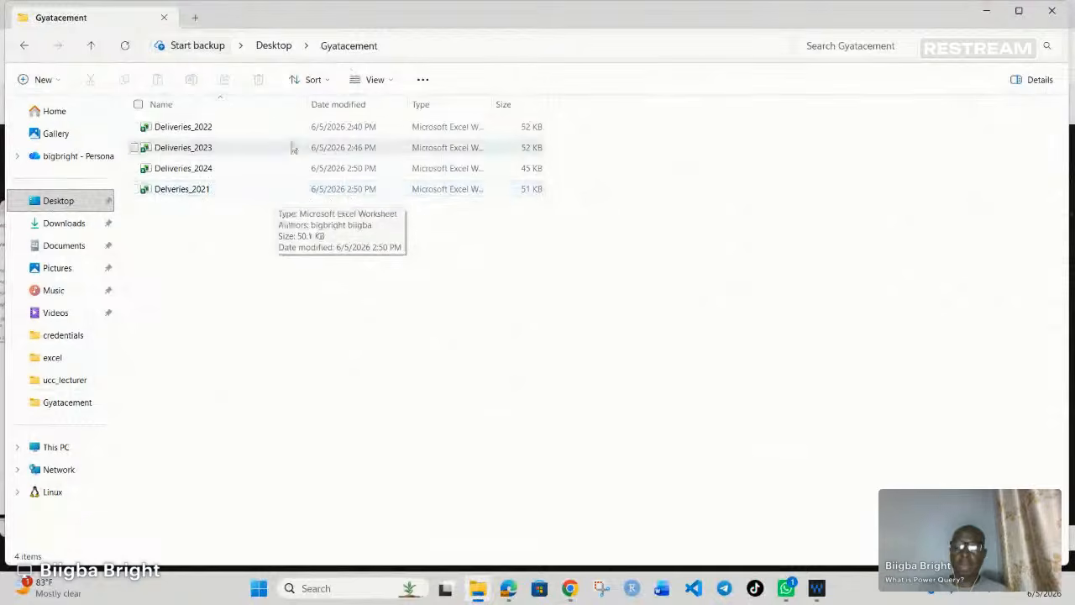
double_click(222, 193)
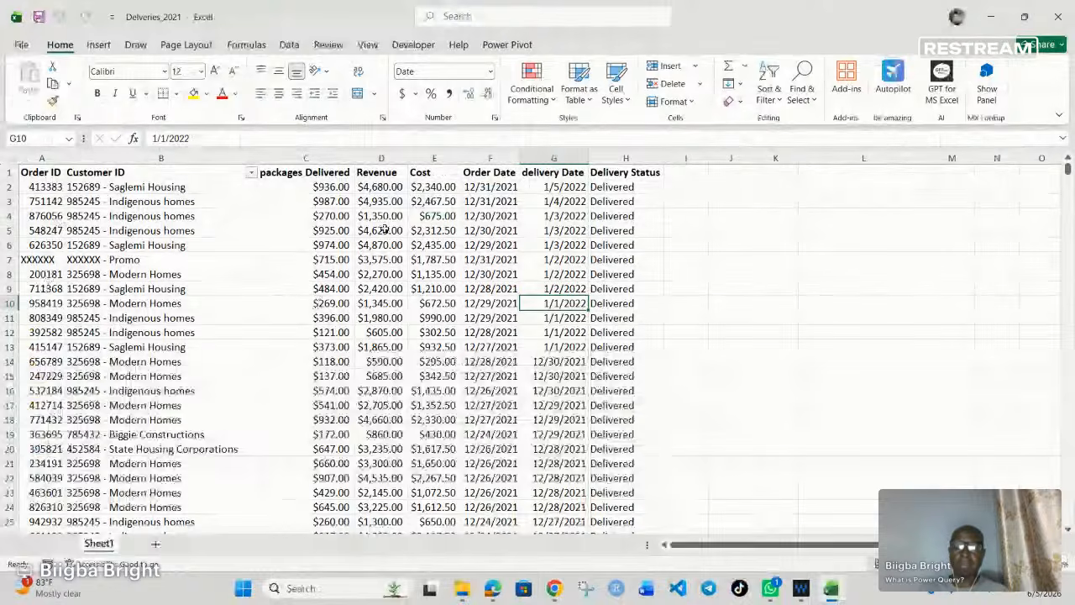
Apply the Accounting number format to the packages Delivered column.
left_click(326, 169)
left_click(401, 94)
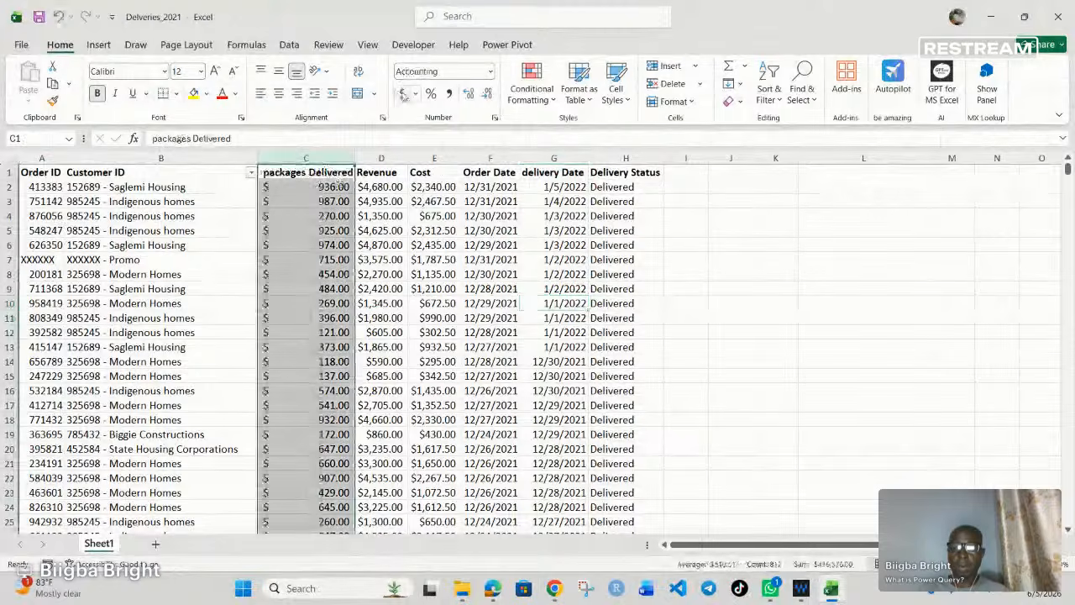
left_click(412, 95)
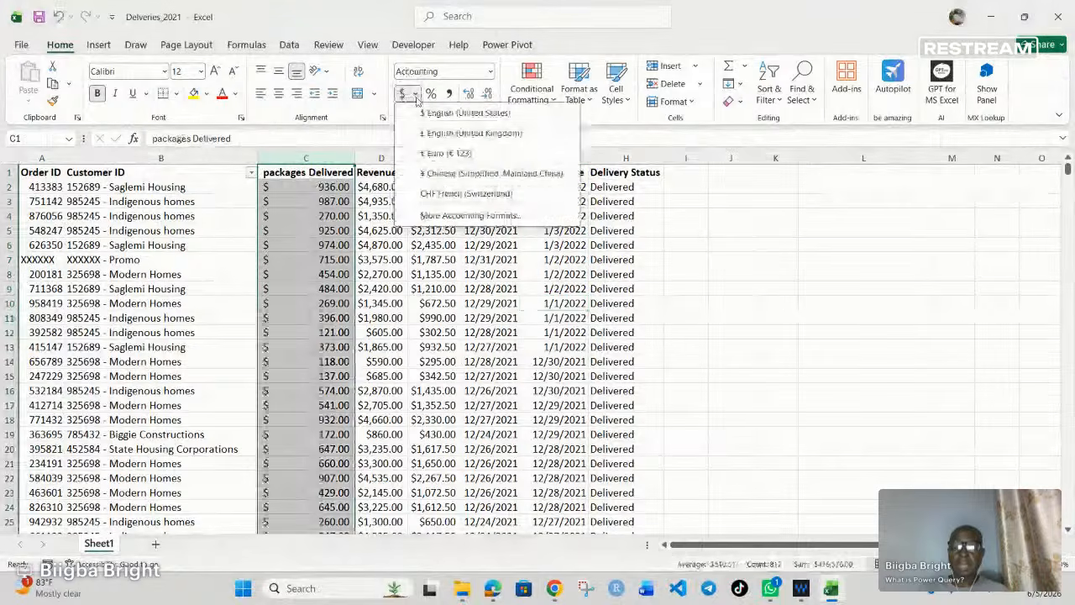
left_click(313, 283)
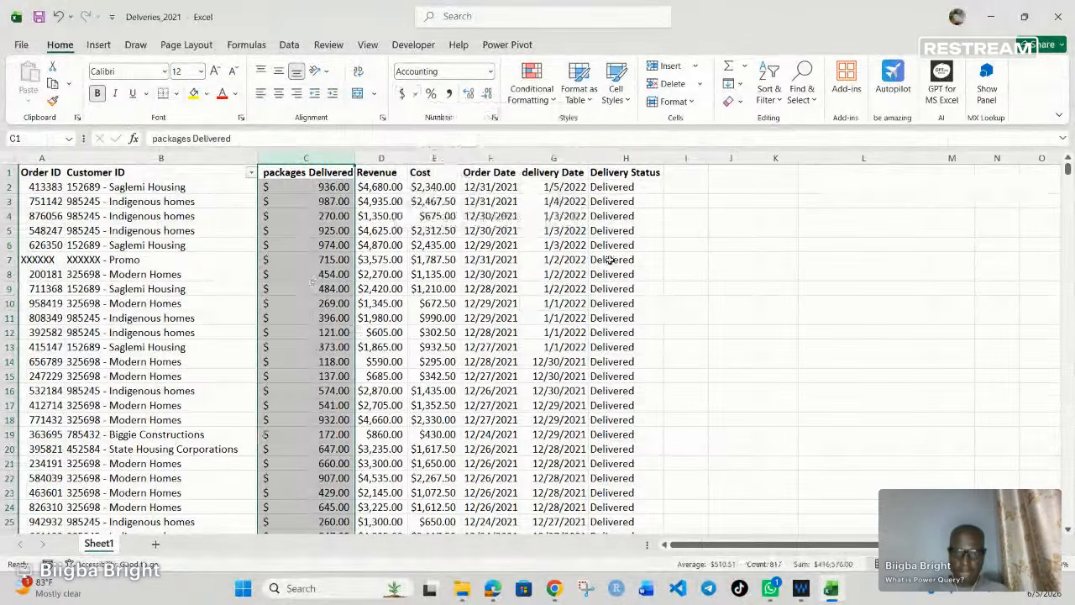
Examine the Promo row and the Customer ID column, and close the workbook without saving changes.
left_click(380, 244)
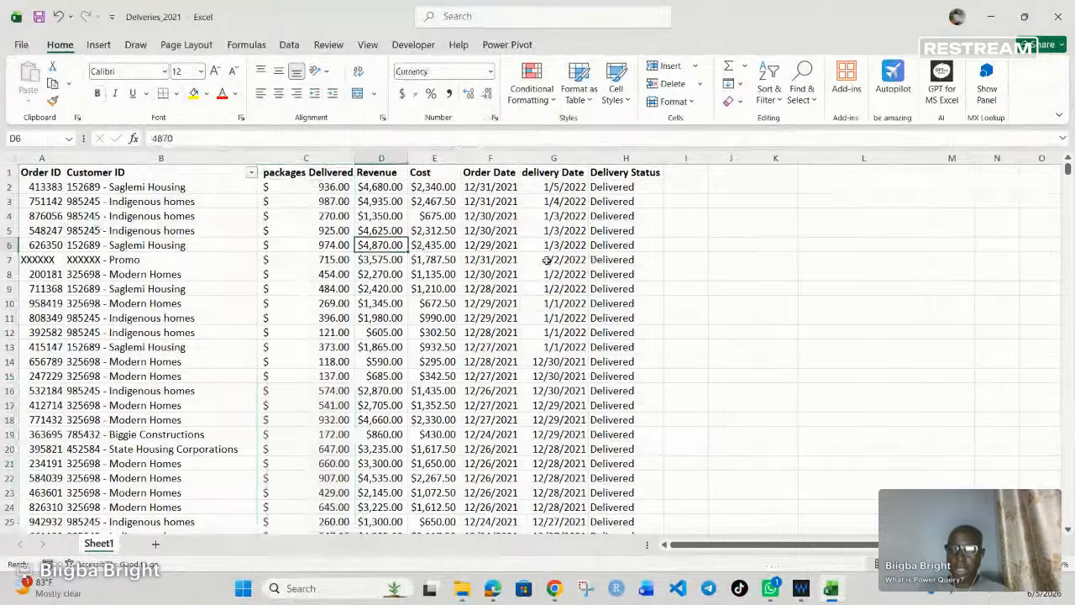
left_click(12, 262)
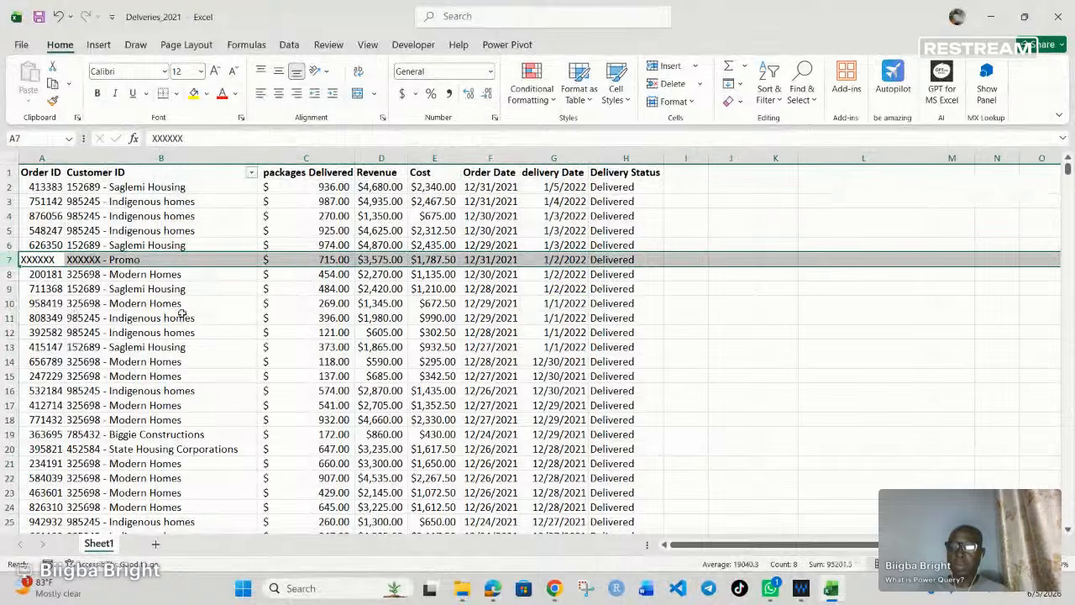
left_click(289, 261)
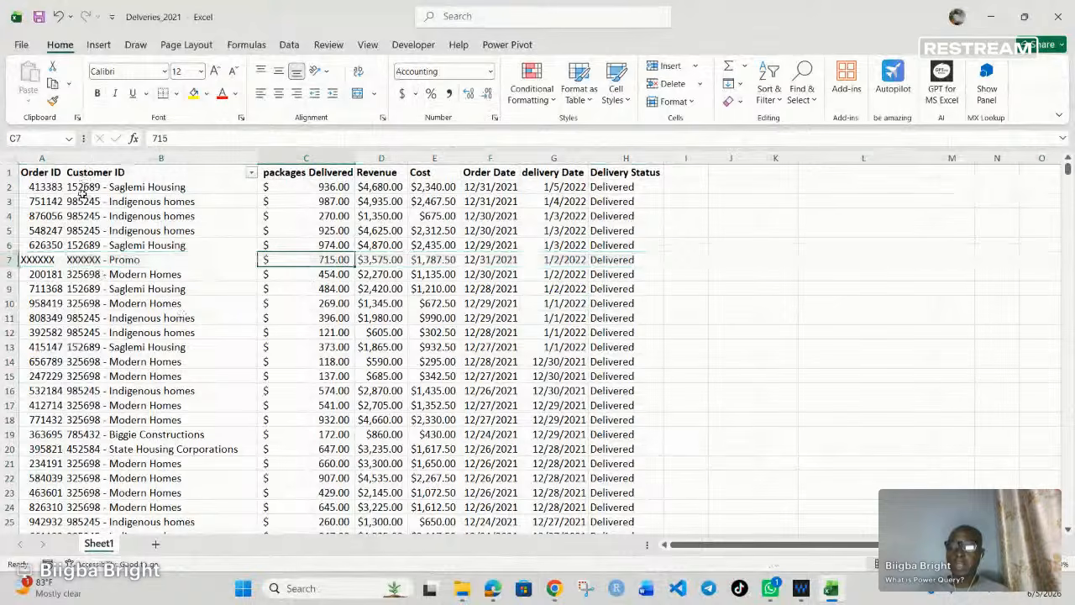
left_click(109, 151)
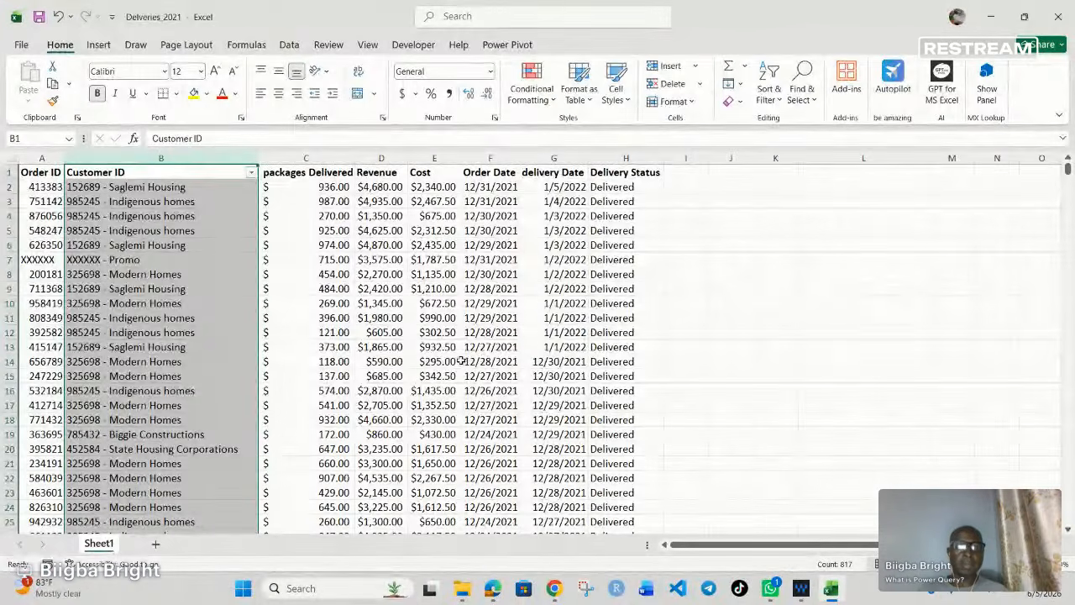
left_click(1056, 18)
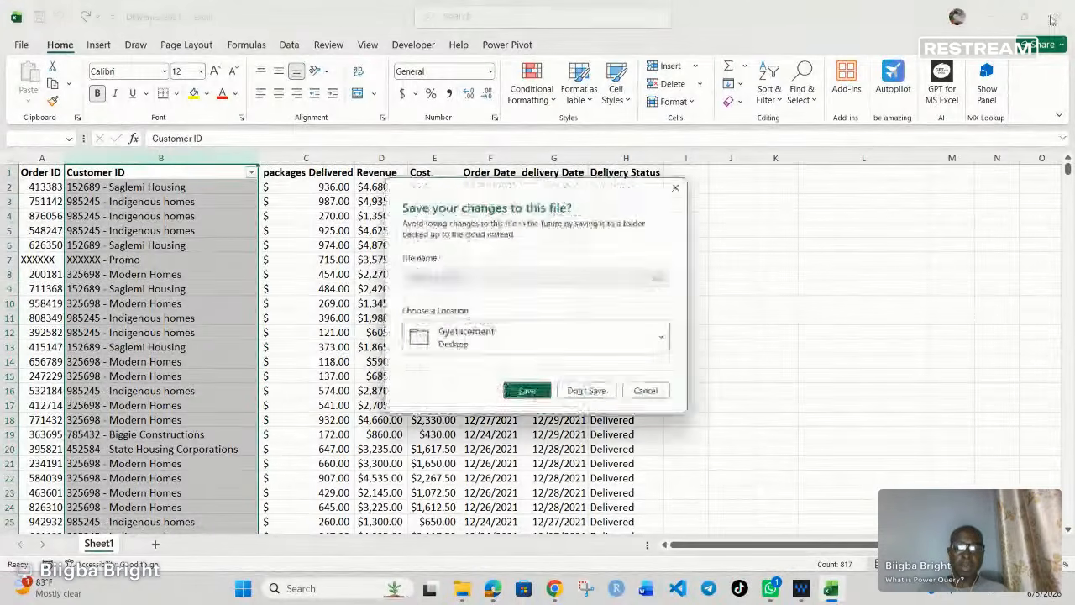
left_click(590, 395)
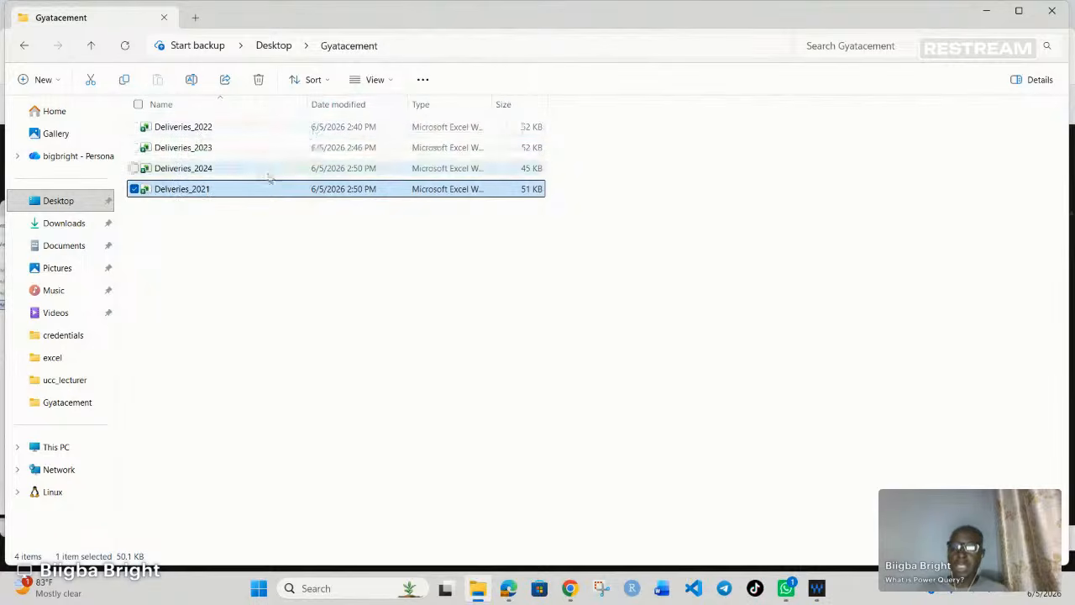
Move Deliveries_2024 out of the Gyatacement folder to the Desktop and close the folder window.
left_click(226, 173)
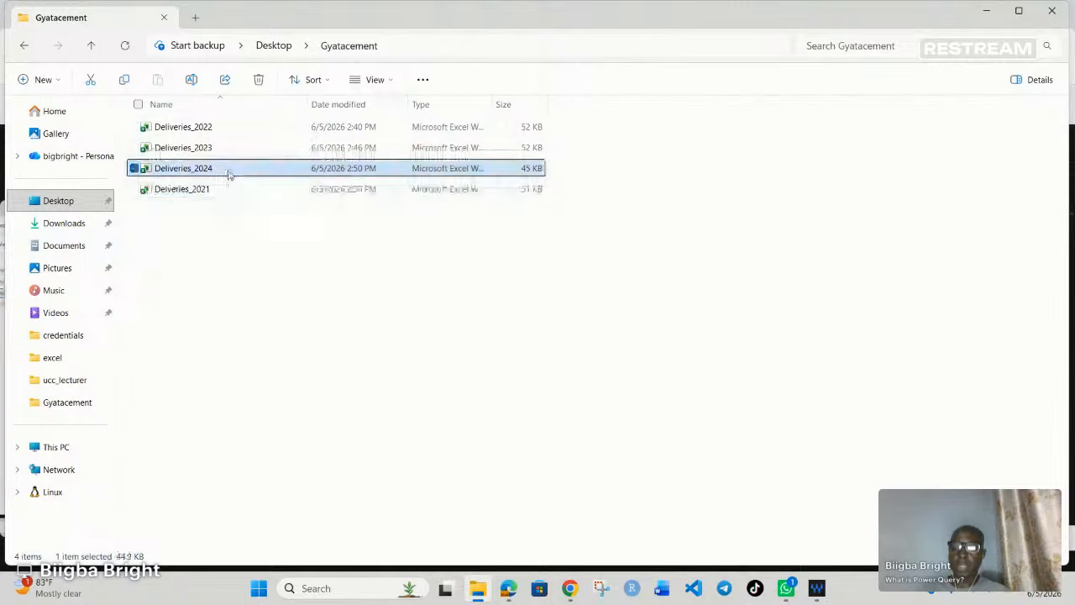
left_click_drag(227, 173, 34, 202)
left_click_drag(34, 201, 34, 201)
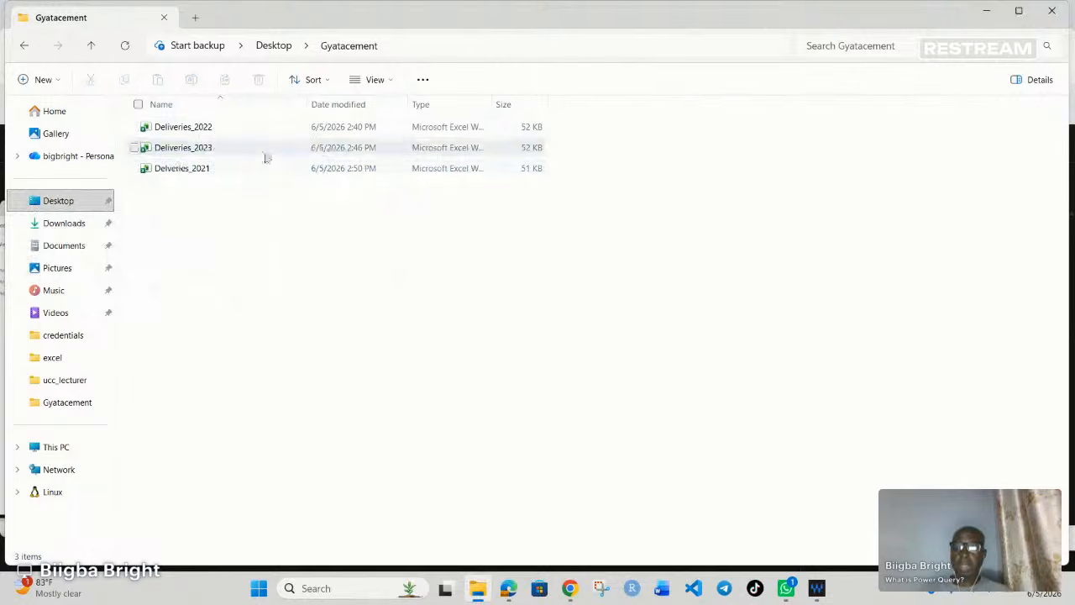
left_click(1052, 12)
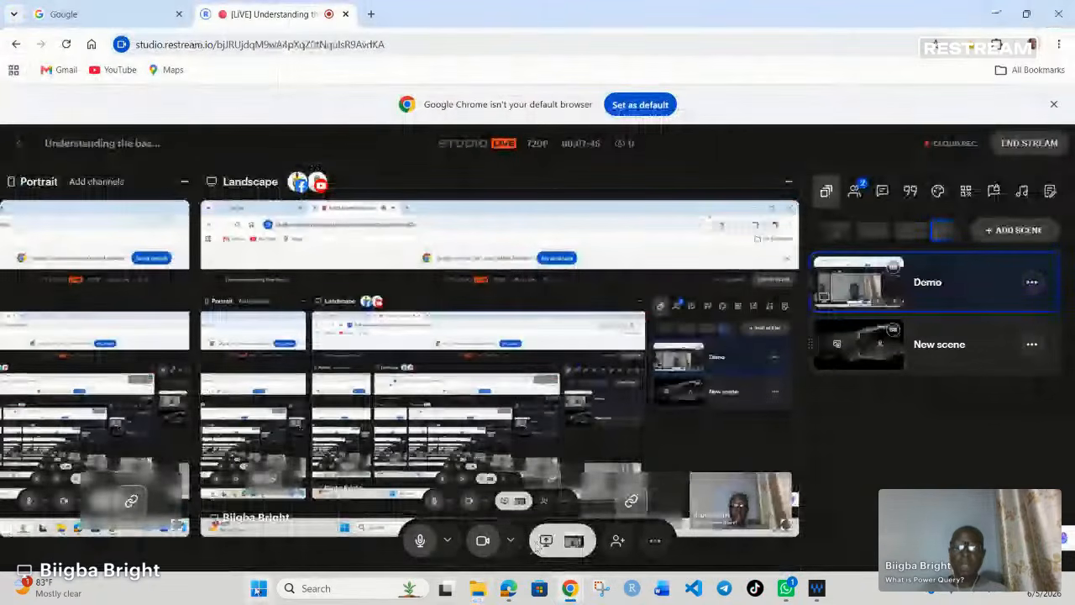
Launch Excel with a new blank workbook.
key("super")
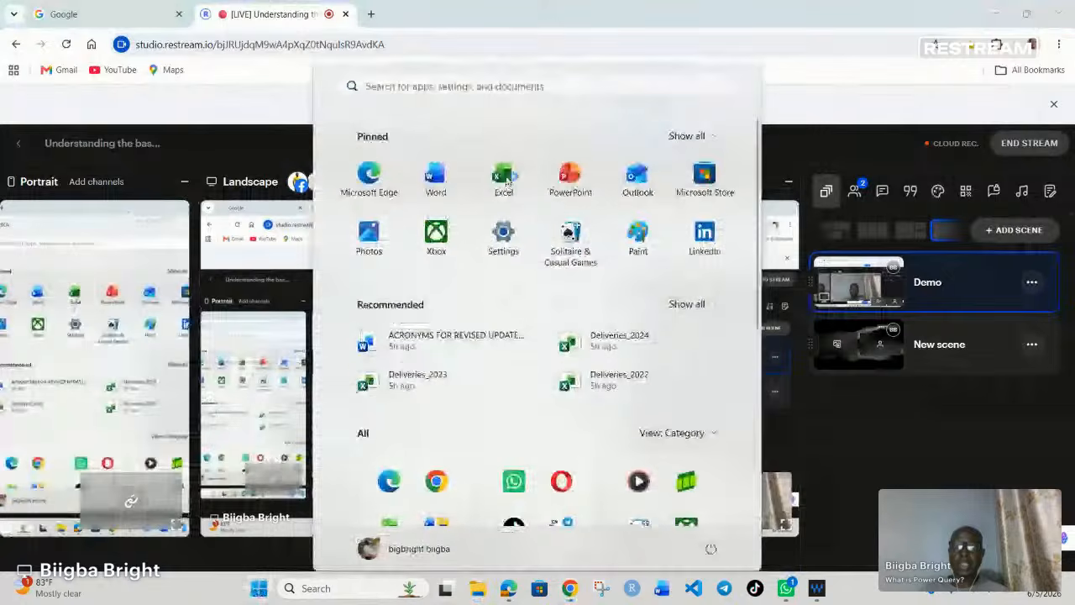
left_click(504, 176)
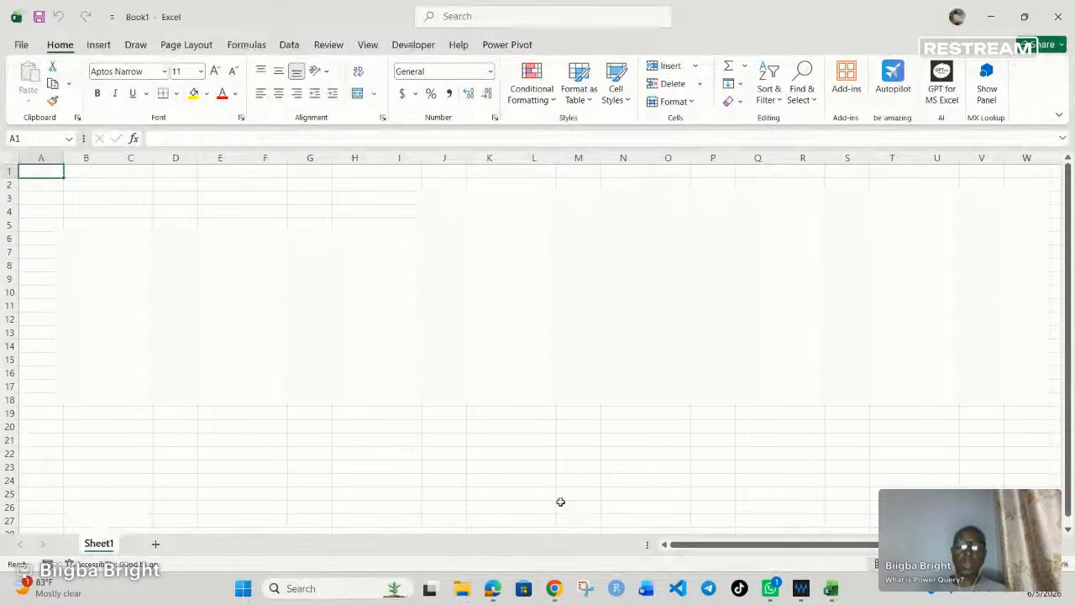
Locate the Gyatacement folder on the Desktop in File Explorer and return to the blank workbook.
left_click(463, 589)
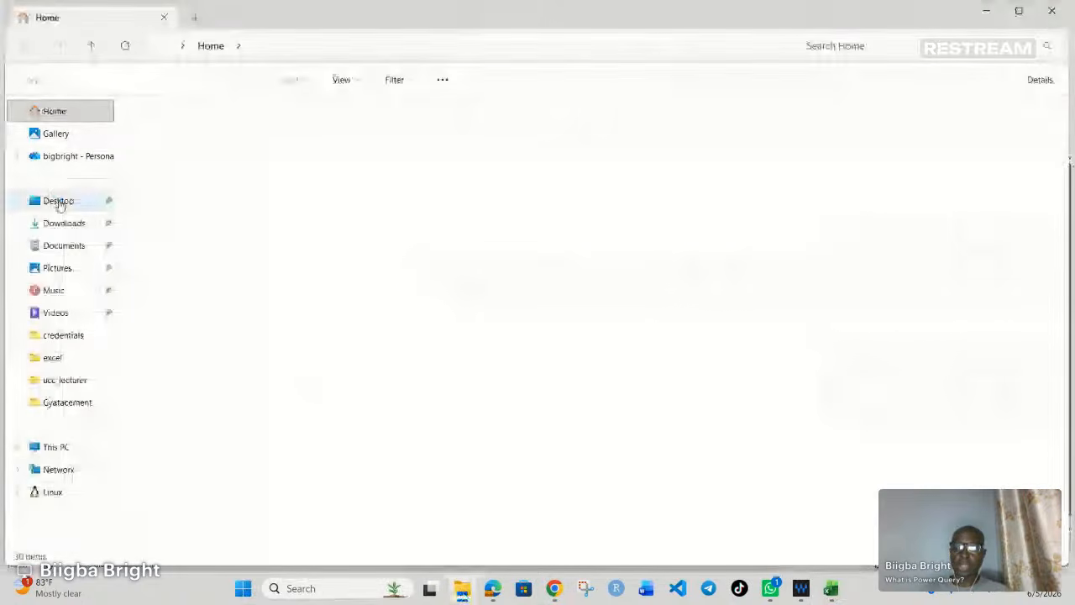
left_click(59, 204)
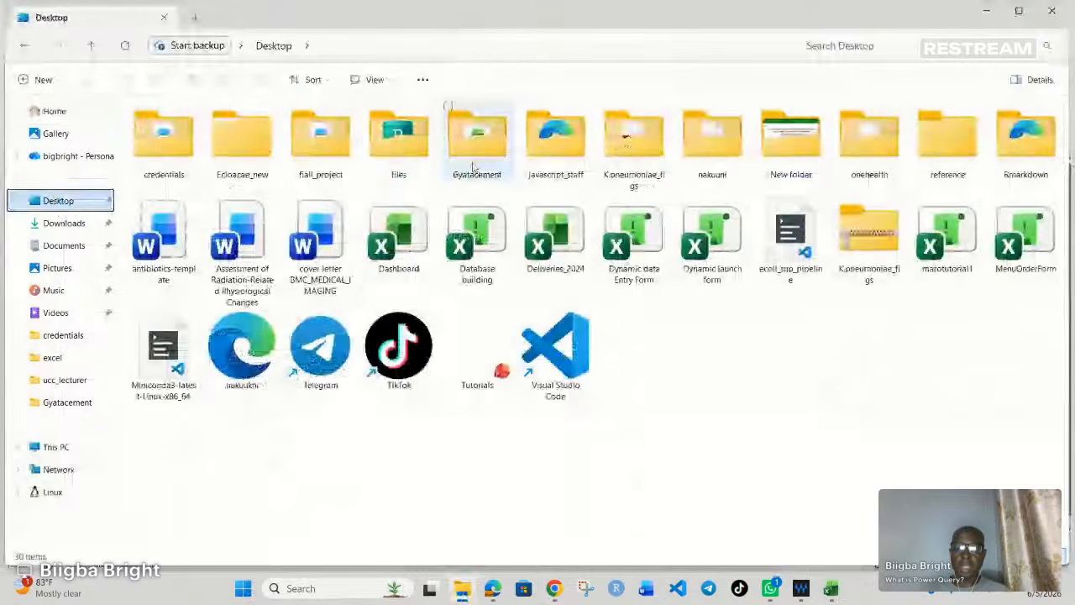
left_click(452, 115)
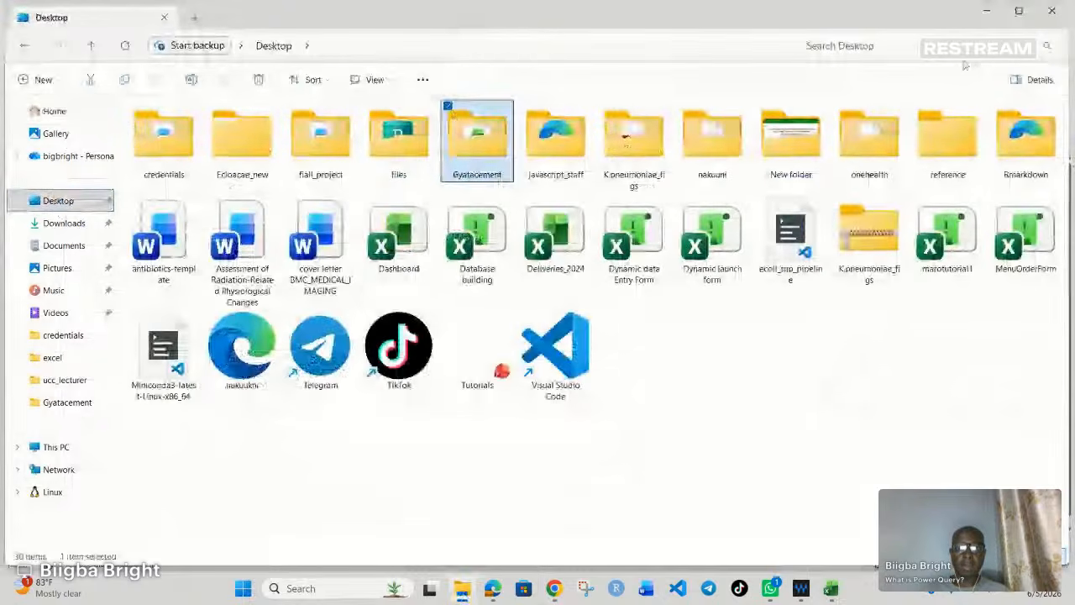
left_click(986, 11)
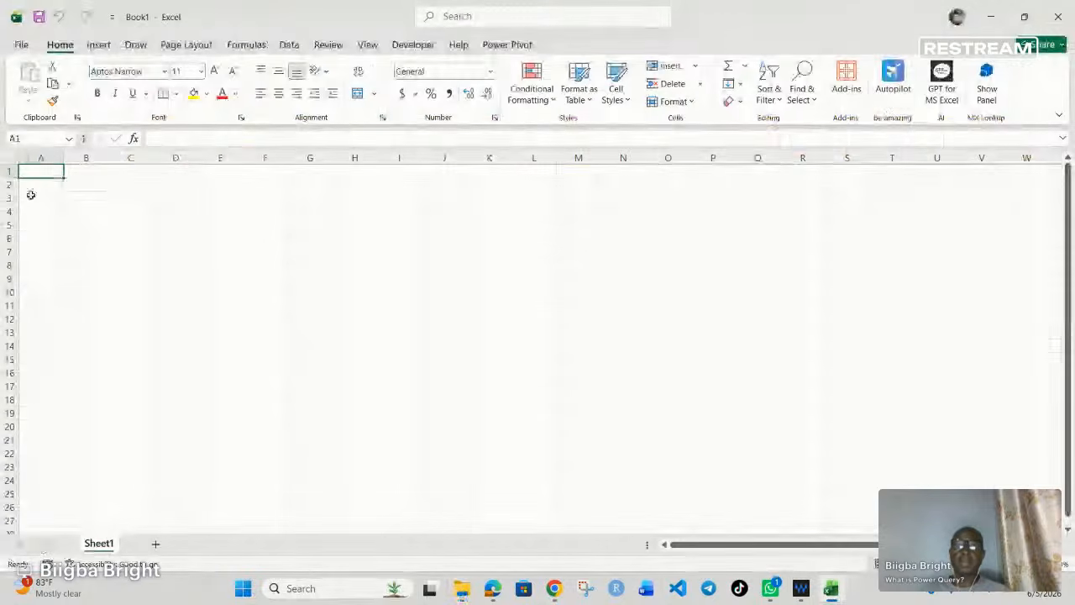
Get data from a folder, using the Gyatacement folder on the Desktop as the source.
left_click(290, 45)
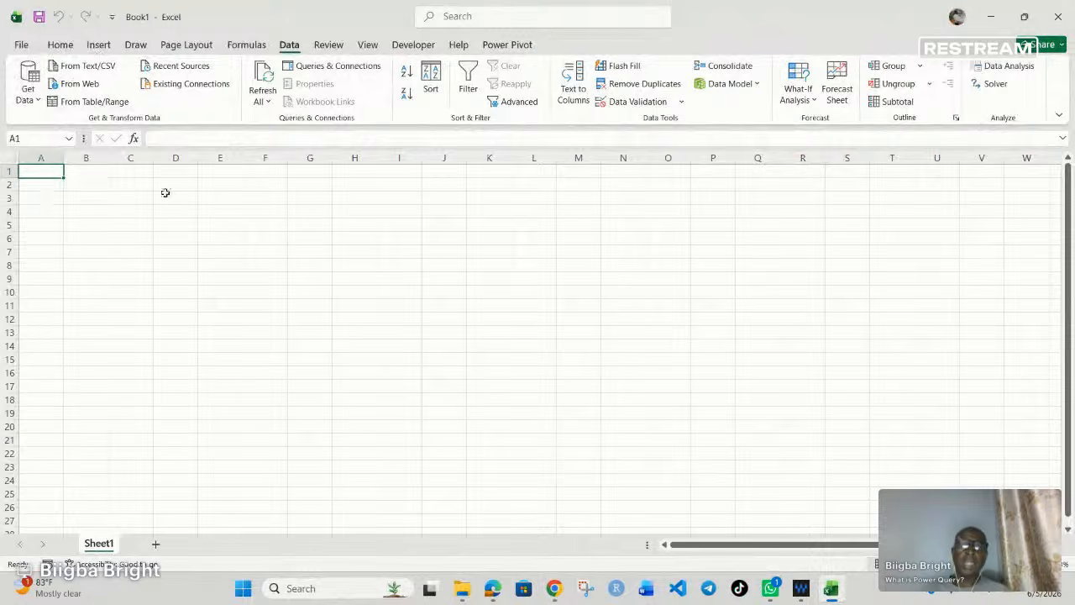
left_click(38, 100)
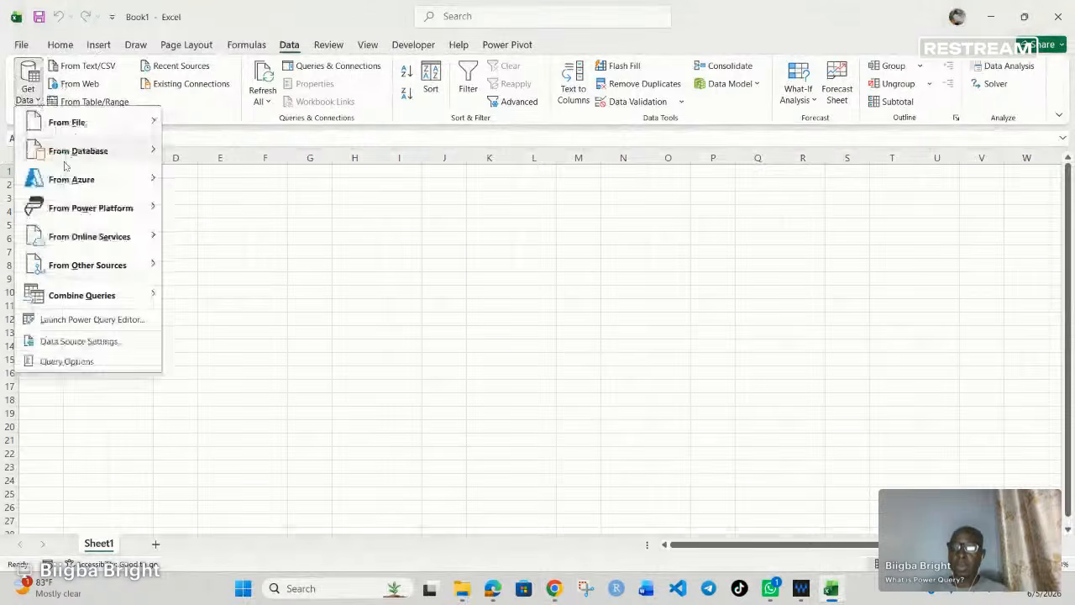
mouse_move(91, 219)
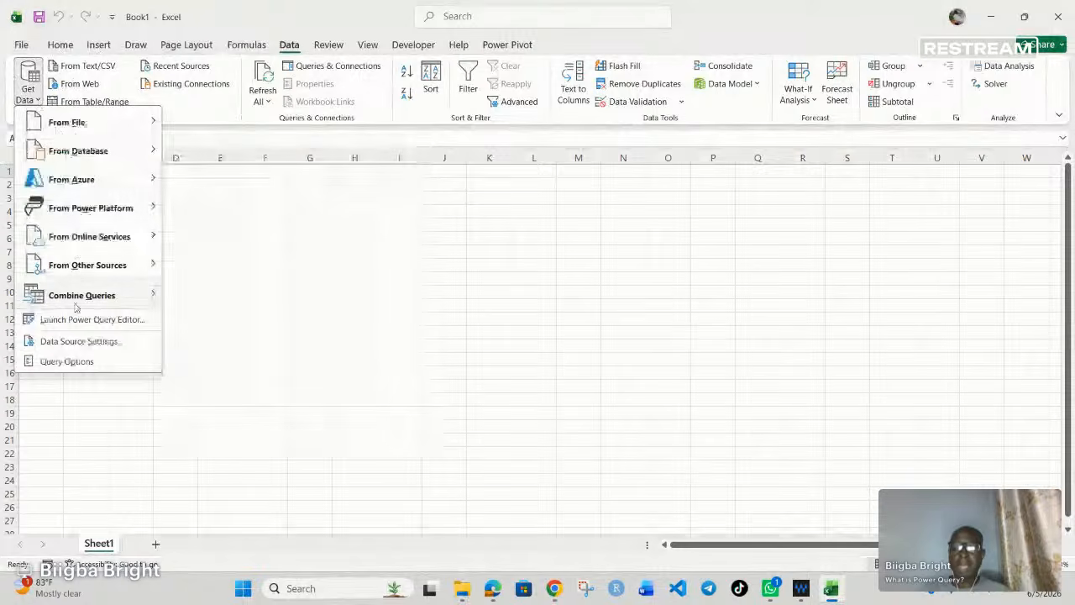
mouse_move(81, 290)
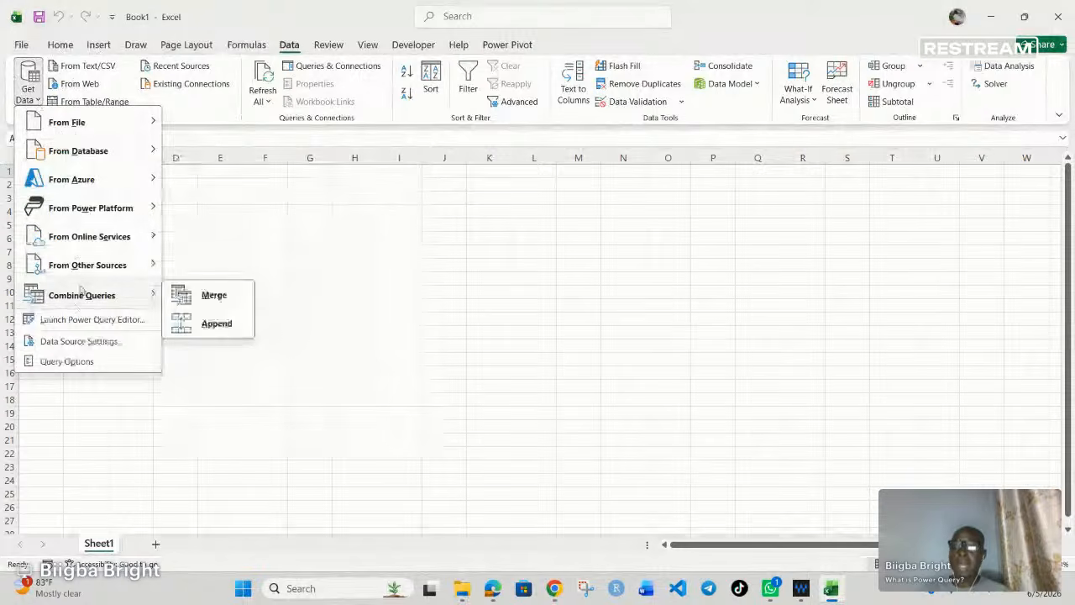
mouse_move(78, 126)
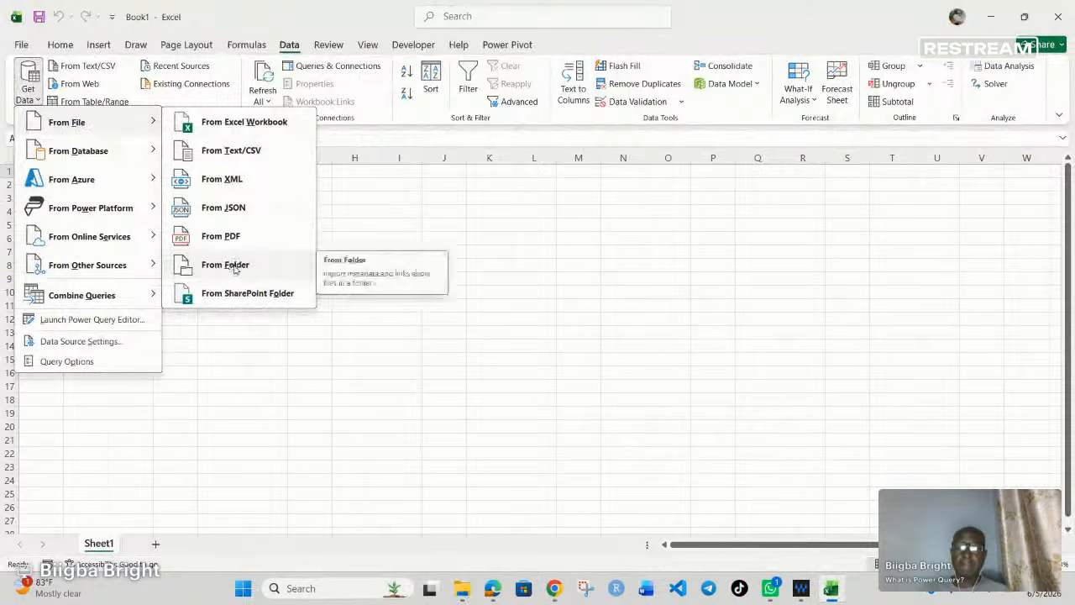
left_click(235, 266)
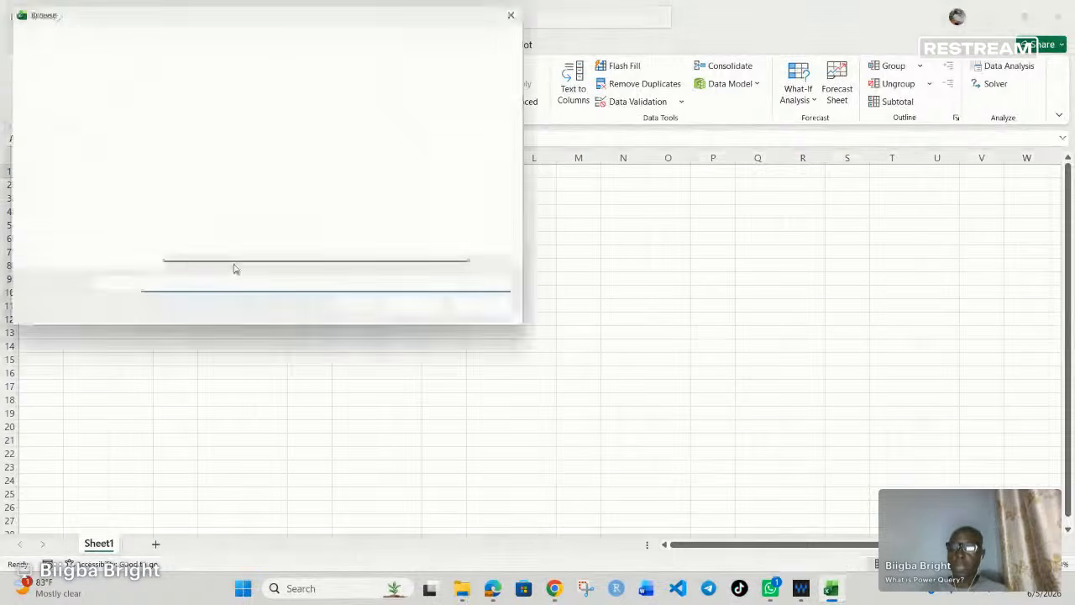
left_click(68, 163)
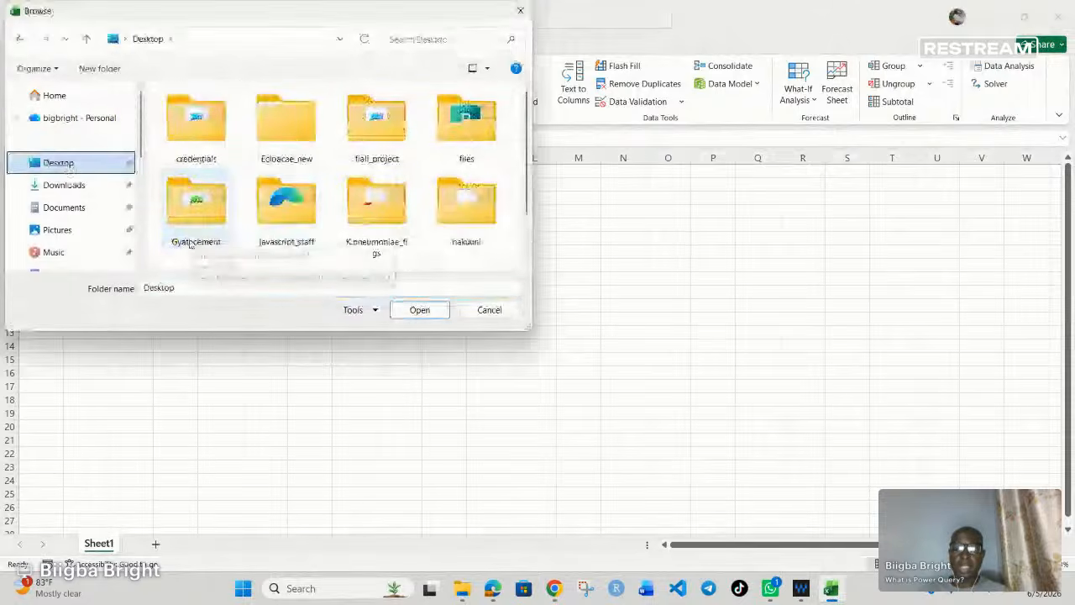
left_click(212, 216)
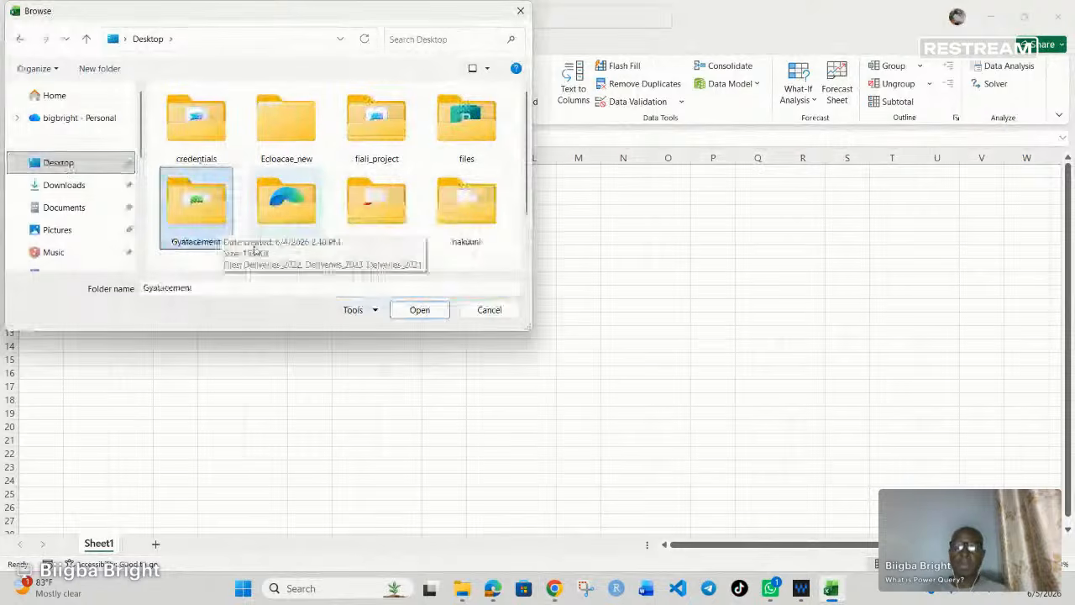
left_click(420, 310)
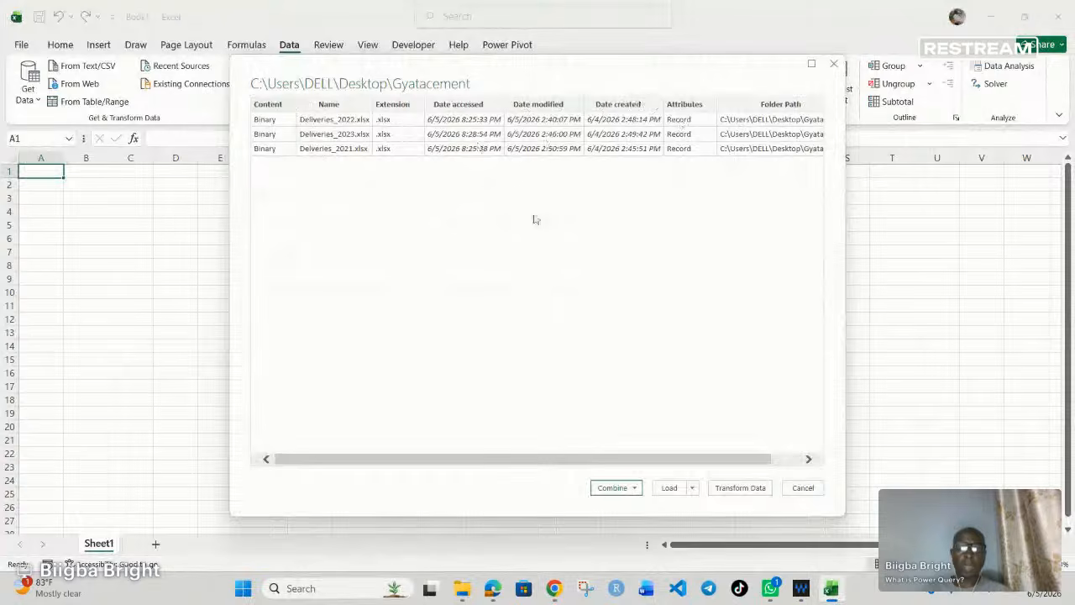
Combine and transform the folder's files, using the first file as the sample and Sheet1 as the object to extract.
left_click(636, 489)
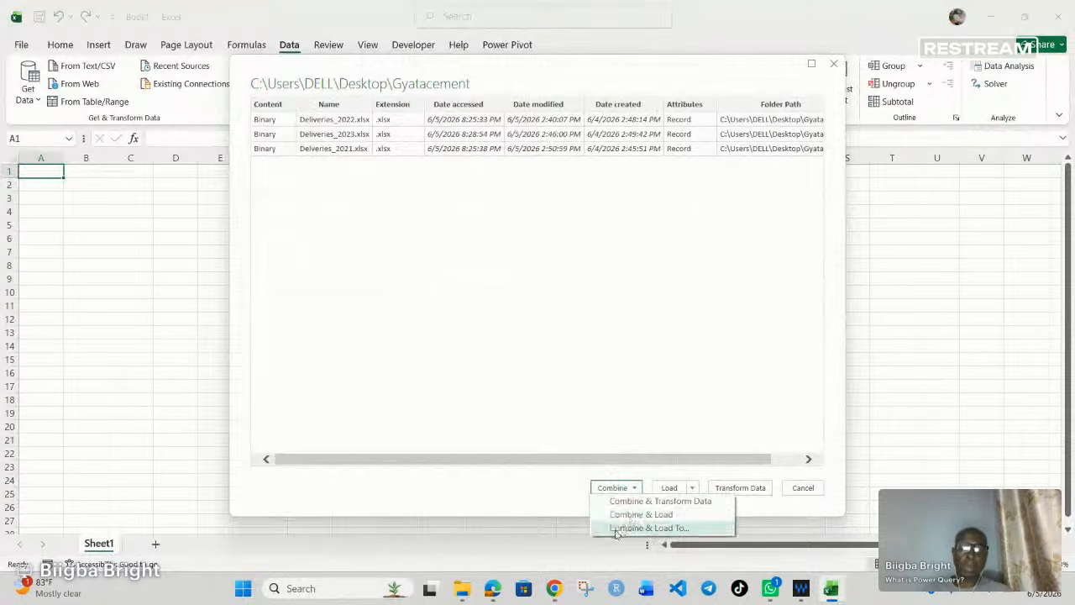
left_click(655, 500)
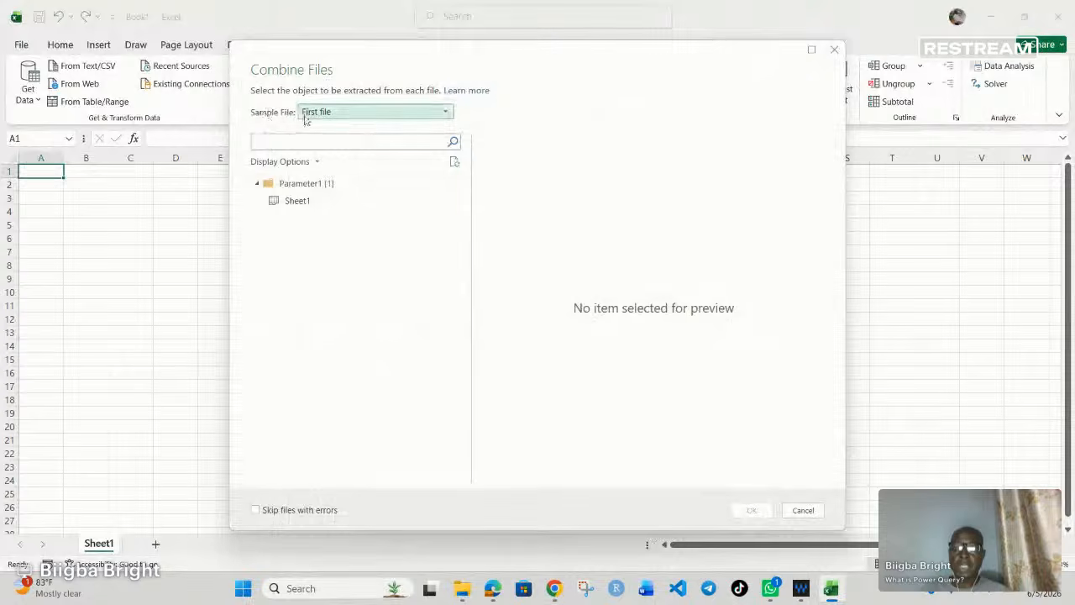
left_click(446, 112)
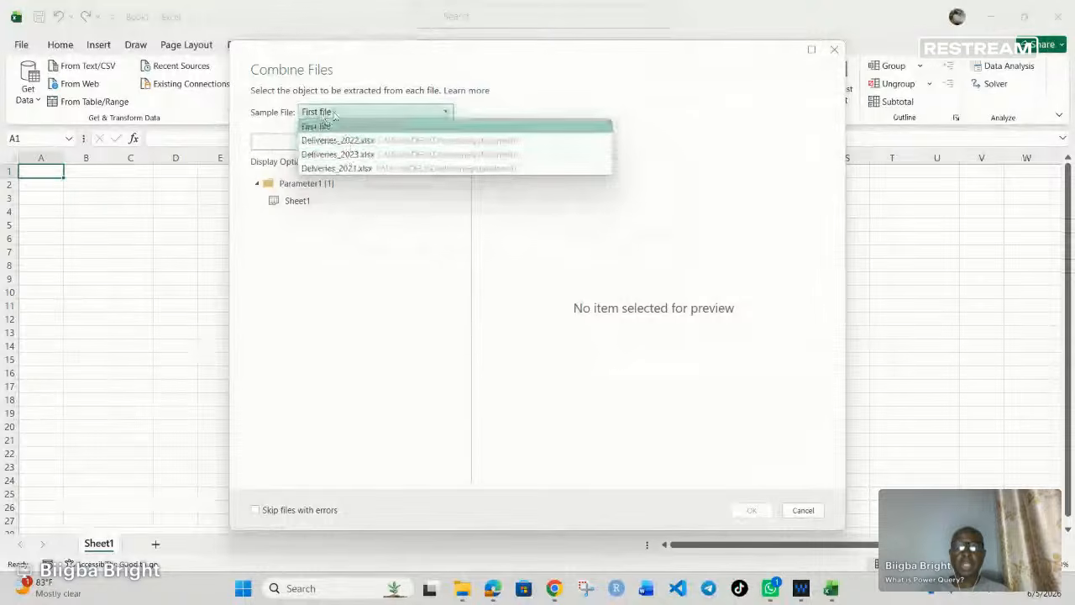
left_click(346, 114)
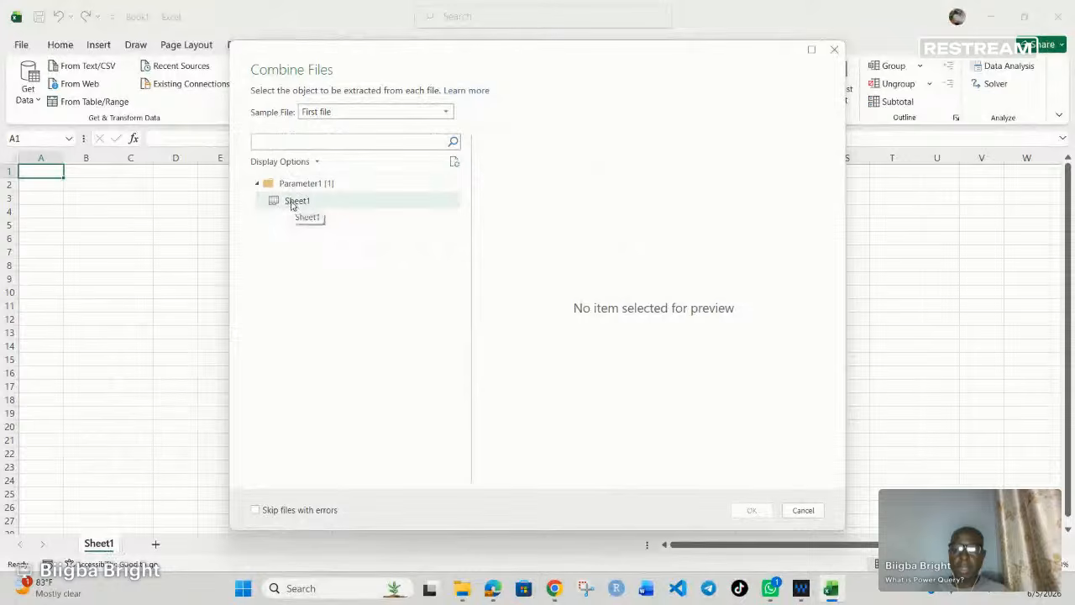
left_click(292, 203)
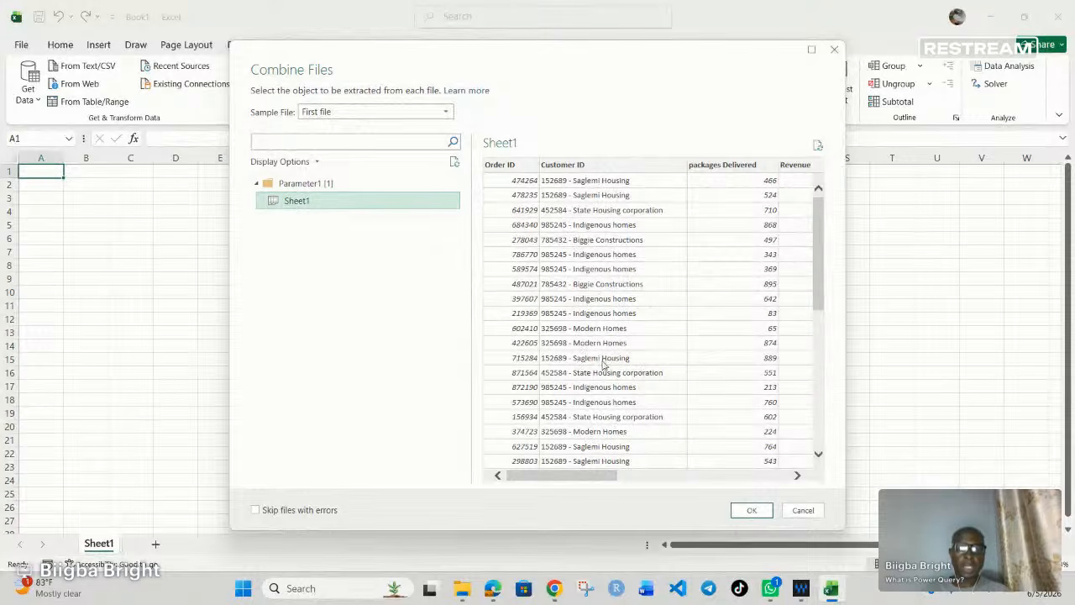
scroll(603, 364, "down", 10)
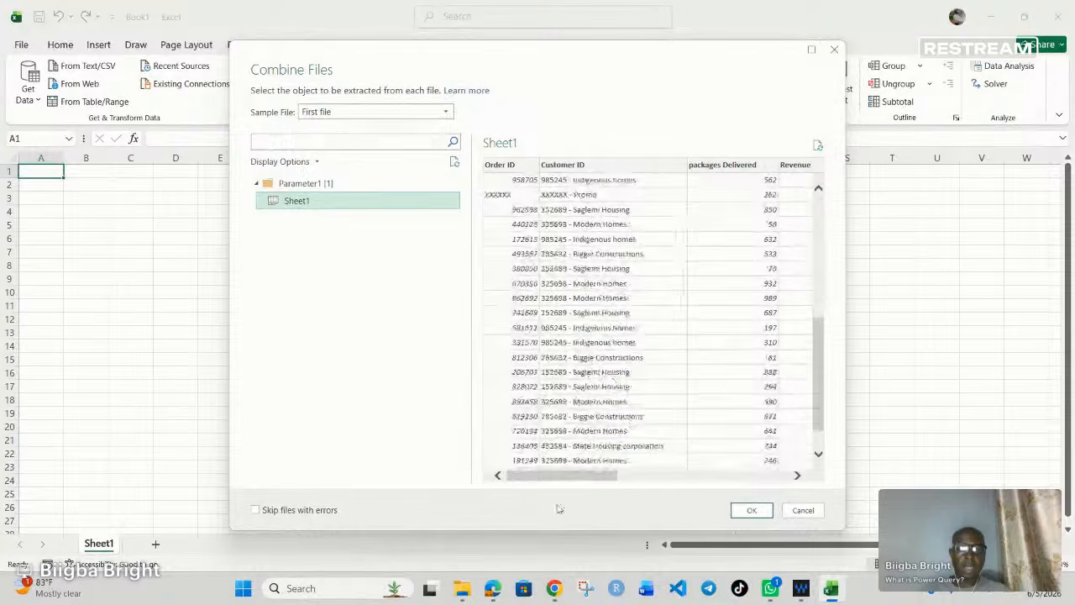
left_click_drag(564, 475, 818, 212)
scroll(747, 386, "down", 8)
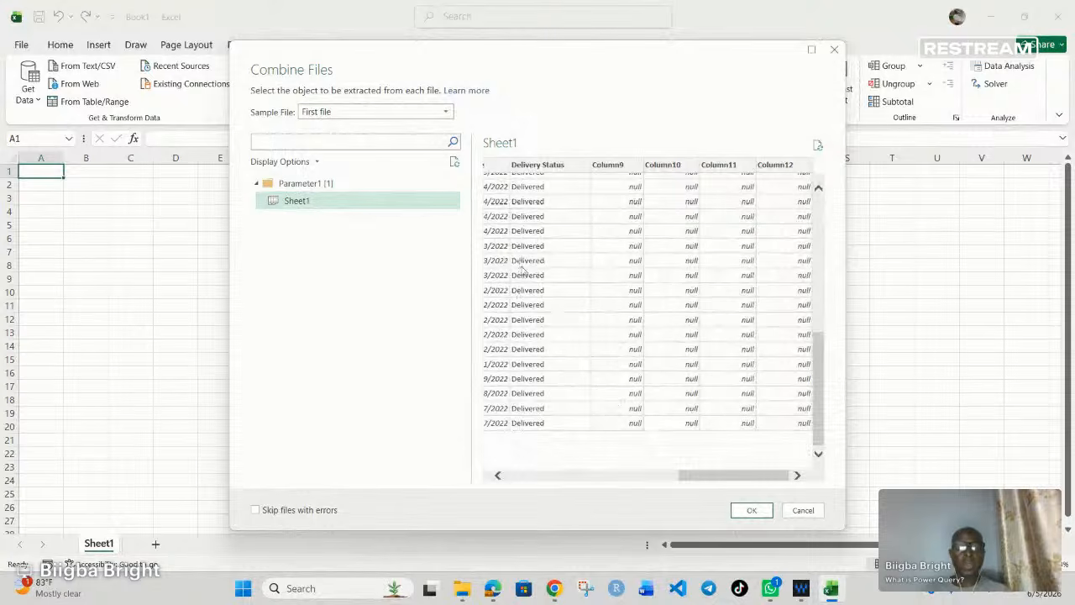
left_click(752, 510)
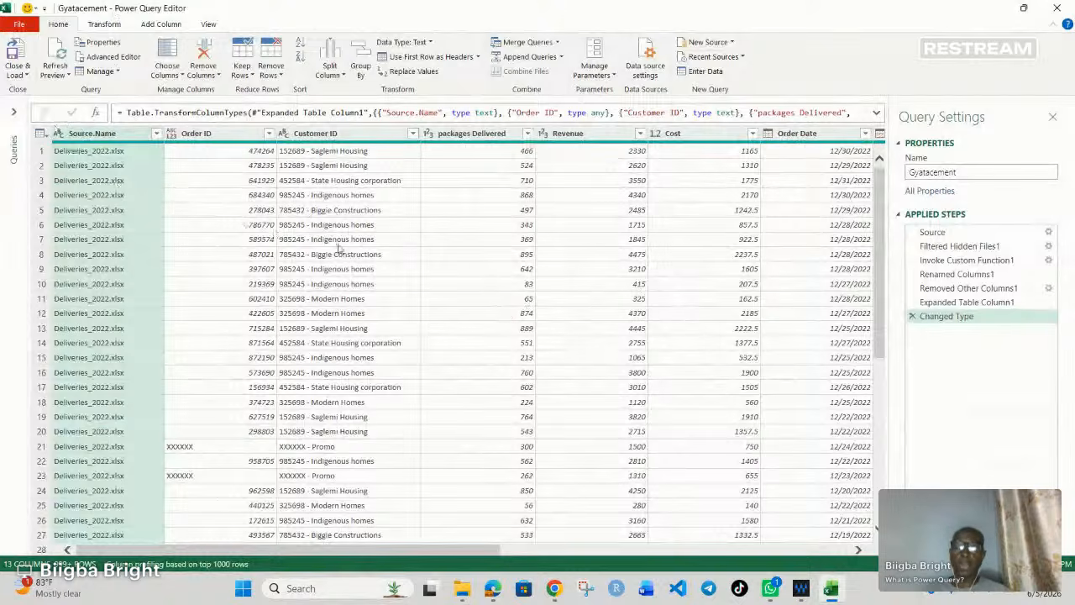
Remove the Source.Name column from the combined query.
left_click(111, 26)
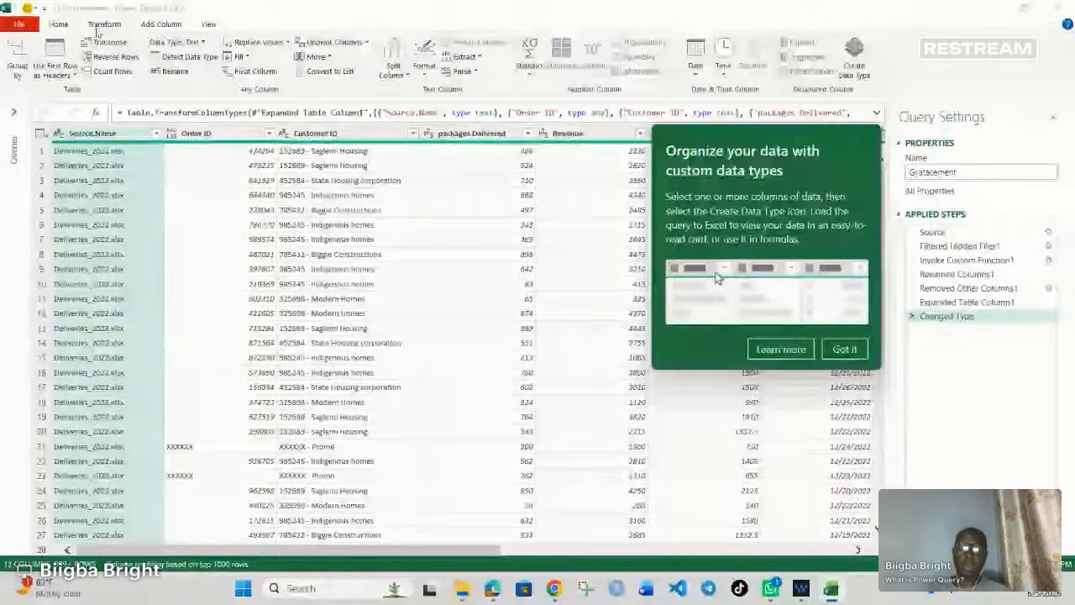
left_click(59, 27)
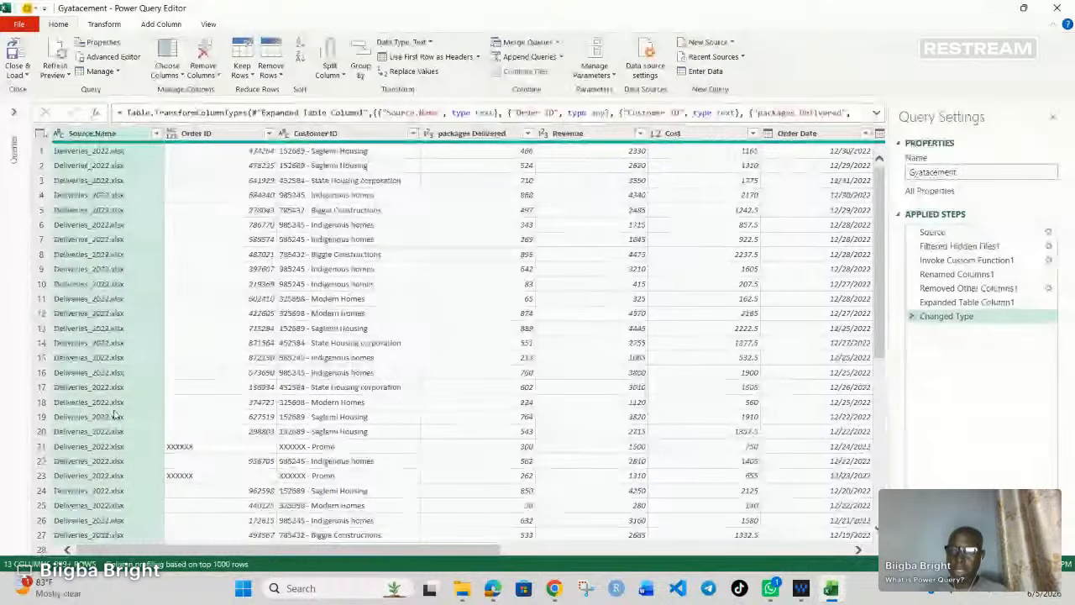
right_click(97, 137)
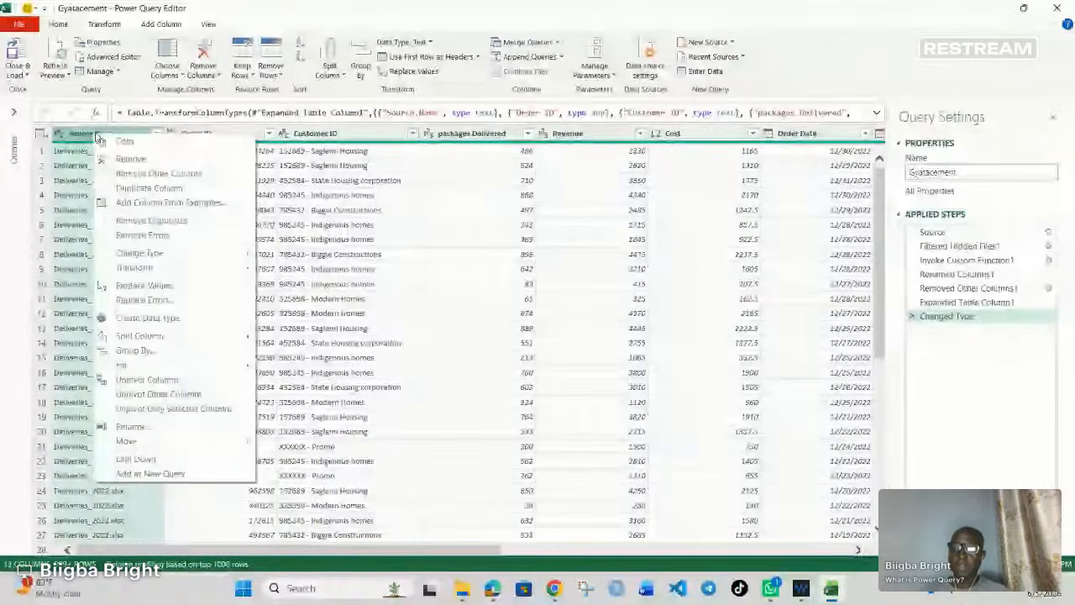
left_click(131, 159)
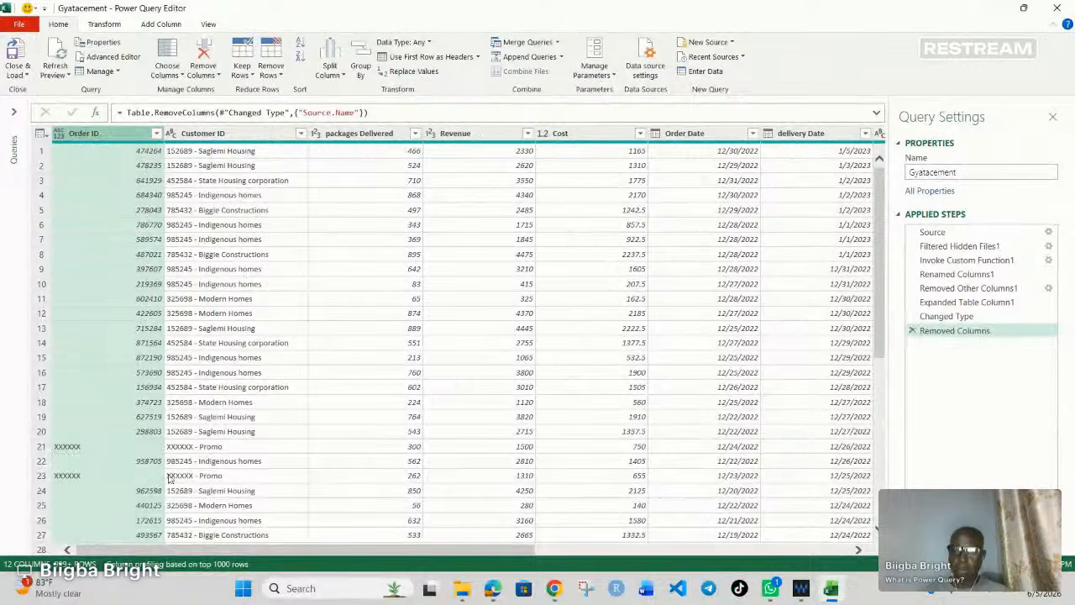
Filter the Order ID column to exclude the rows with the value XXXXXX.
left_click(156, 134)
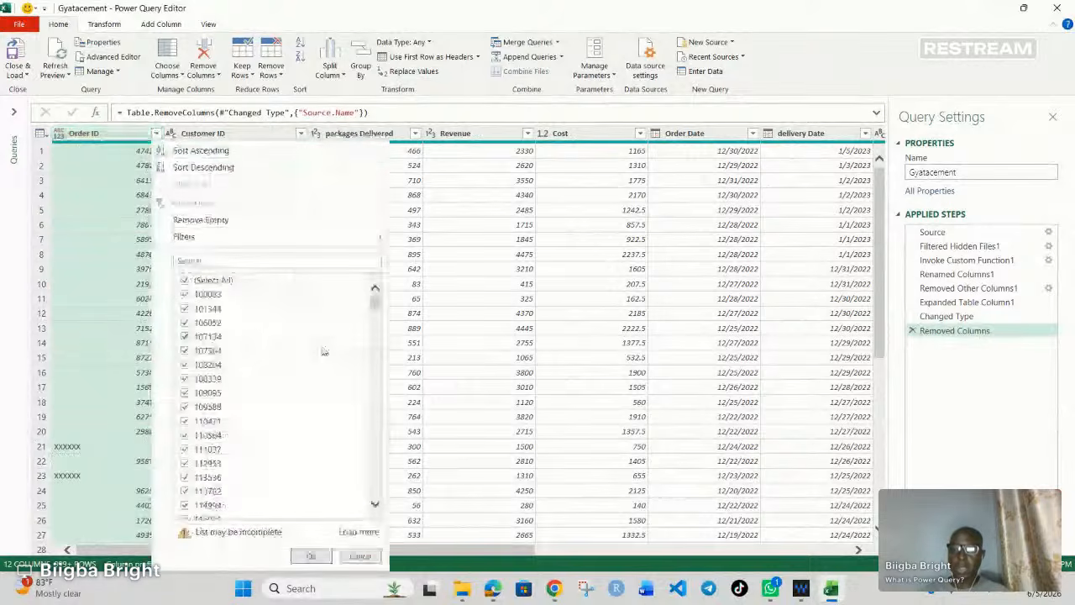
left_click_drag(383, 300, 385, 506)
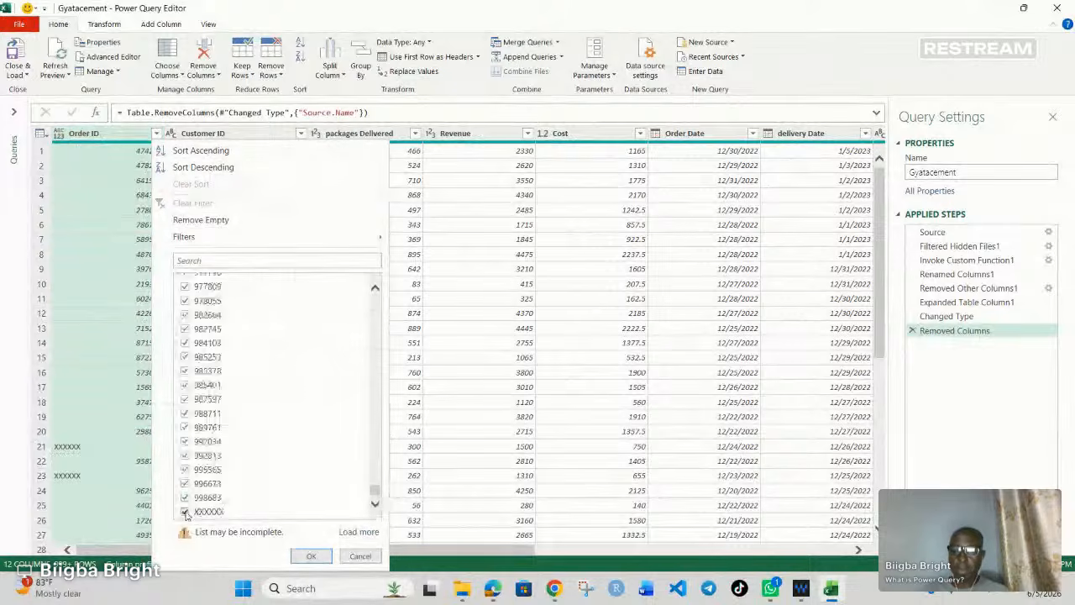
left_click(262, 516)
left_click(310, 555)
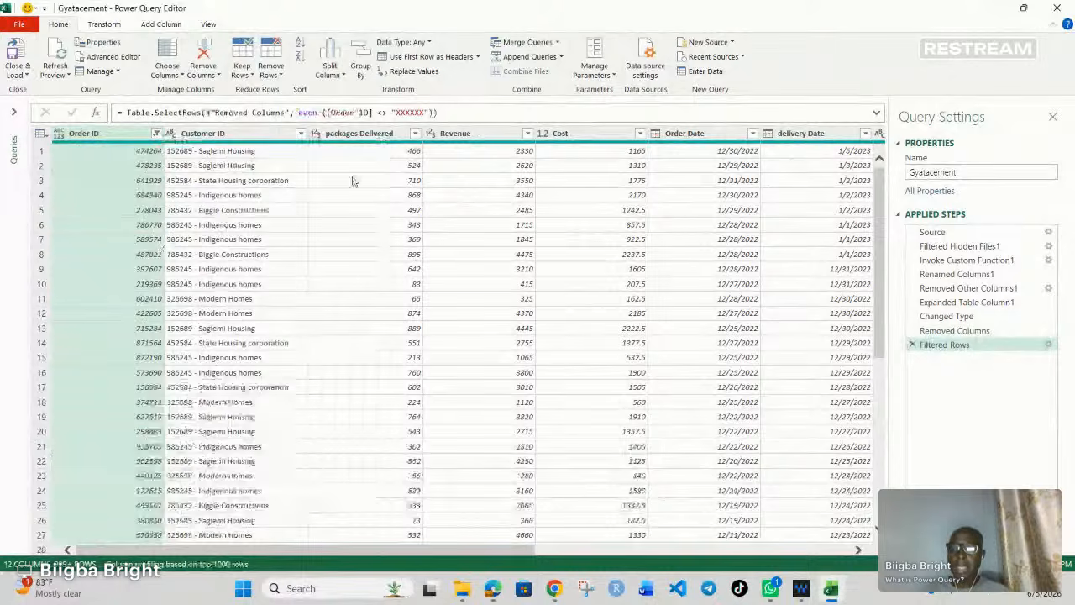
Split the Customer ID column by the custom delimiter "-" at each occurrence of the delimiter.
left_click(206, 135)
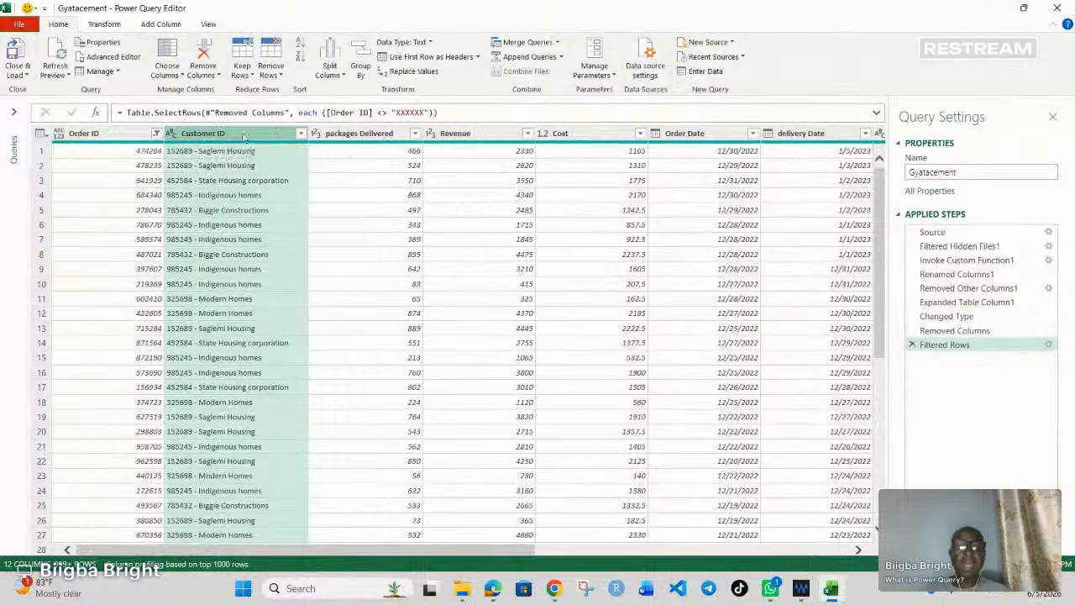
left_click(344, 76)
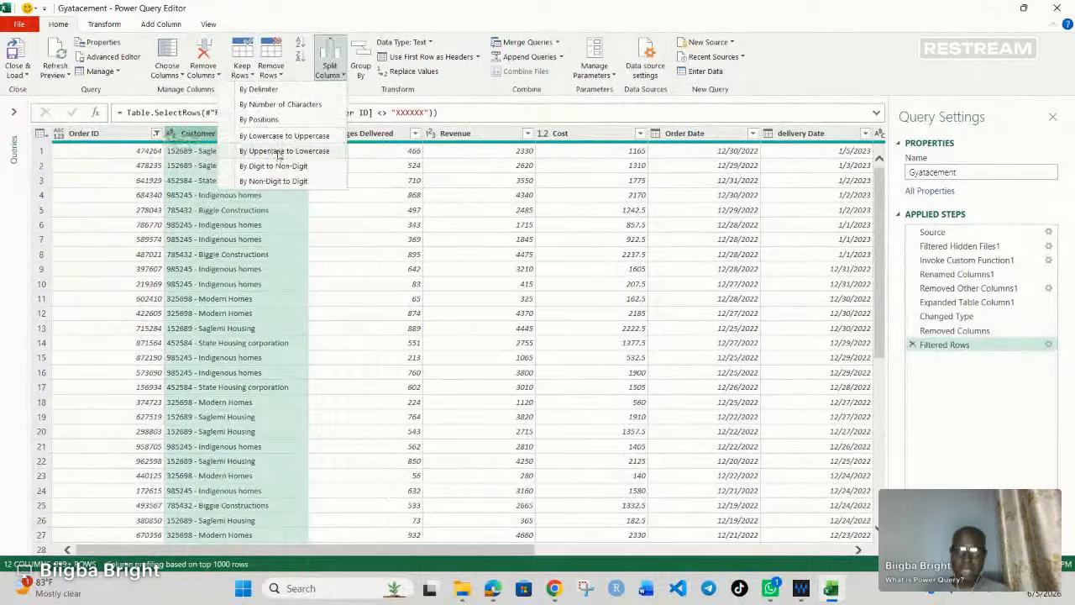
left_click(264, 92)
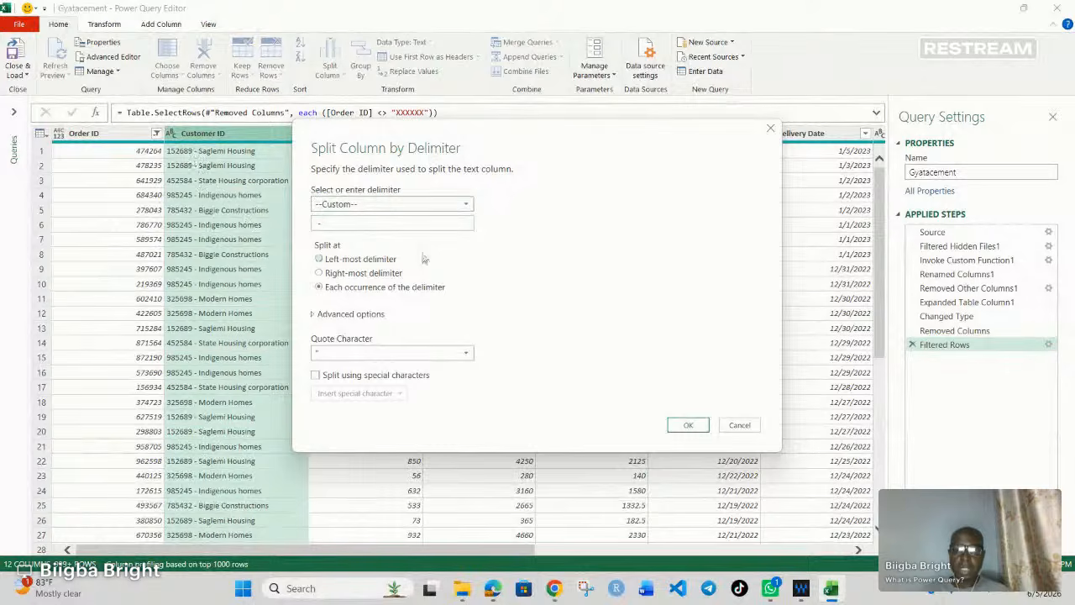
left_click(694, 426)
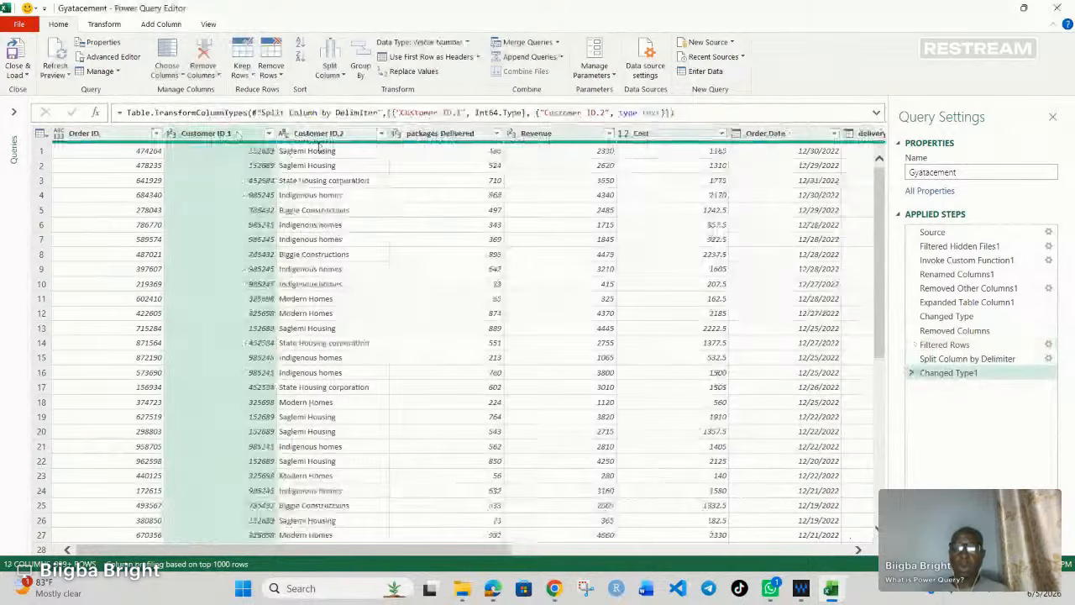
Rename the split columns Customer ID.1 and Customer ID.2 as Customer ID and Customer Name.
double_click(235, 134)
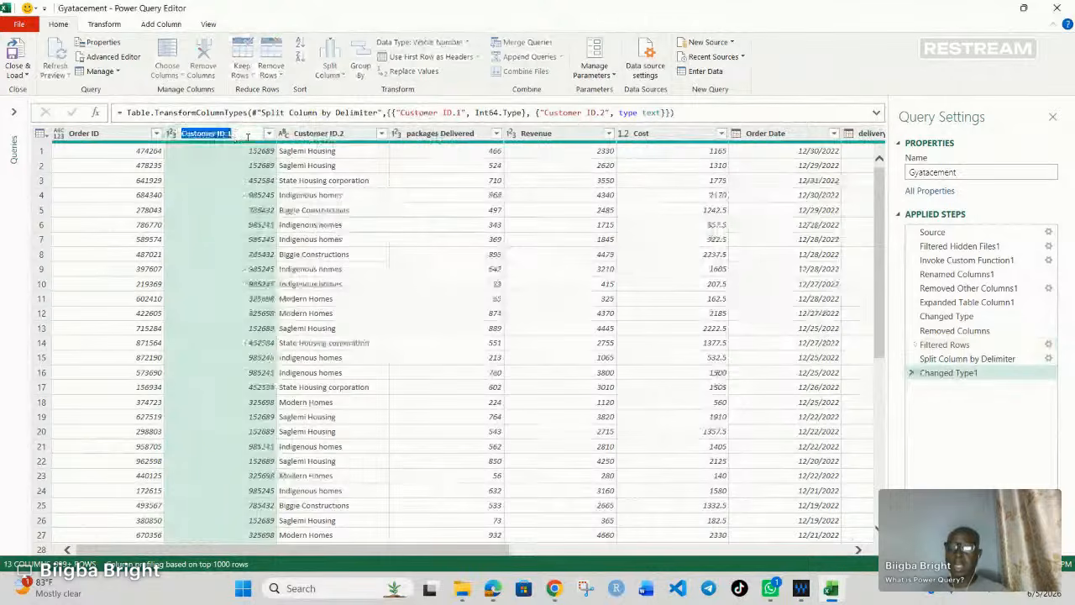
type("Customer ID")
key("Return")
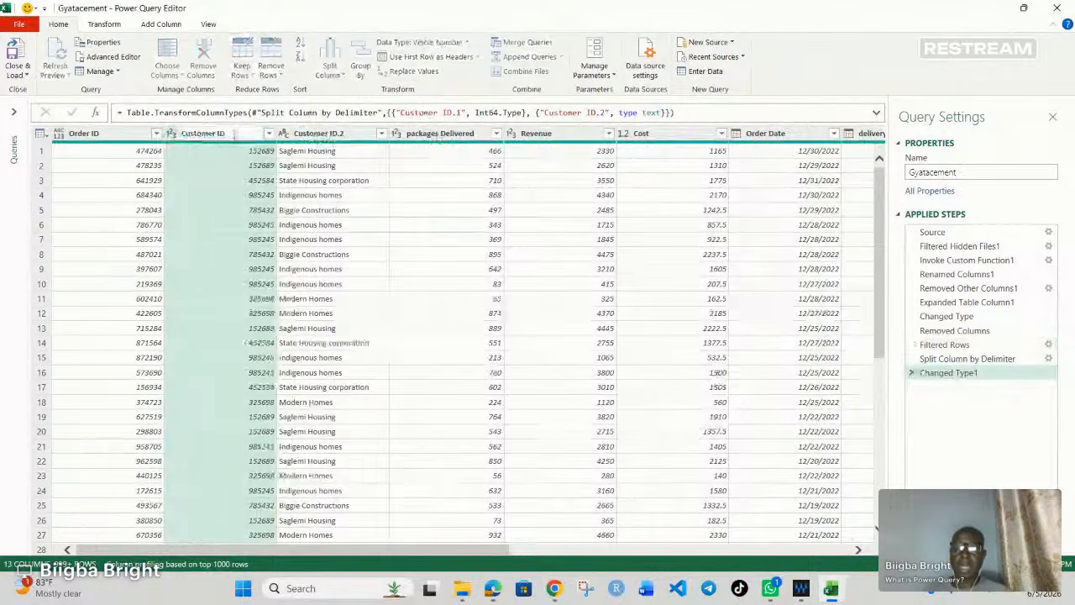
double_click(347, 135)
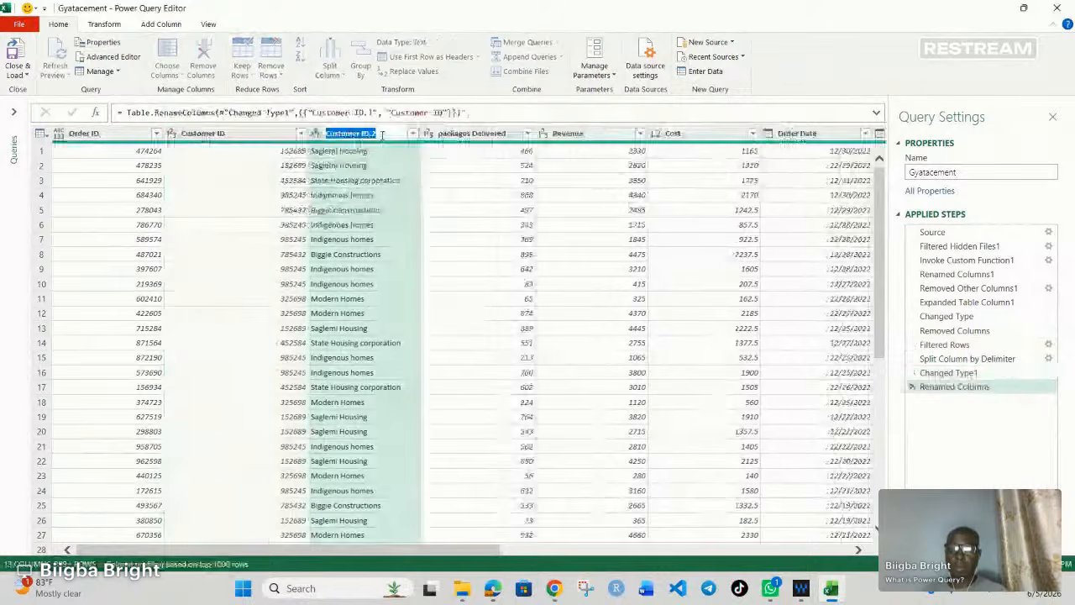
type("Customer Nam")
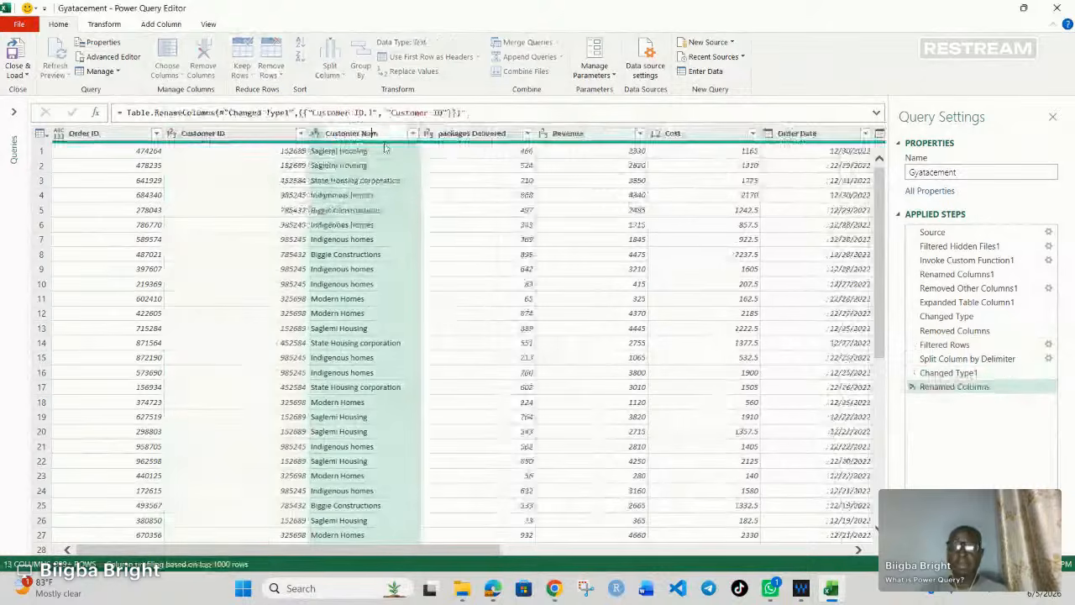
type("e")
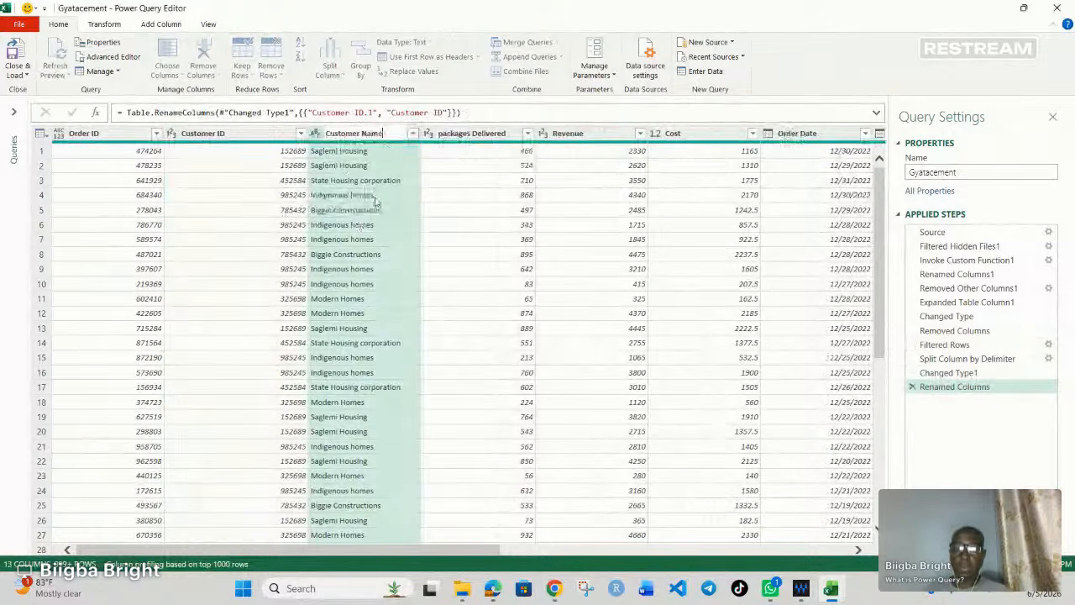
key("Return")
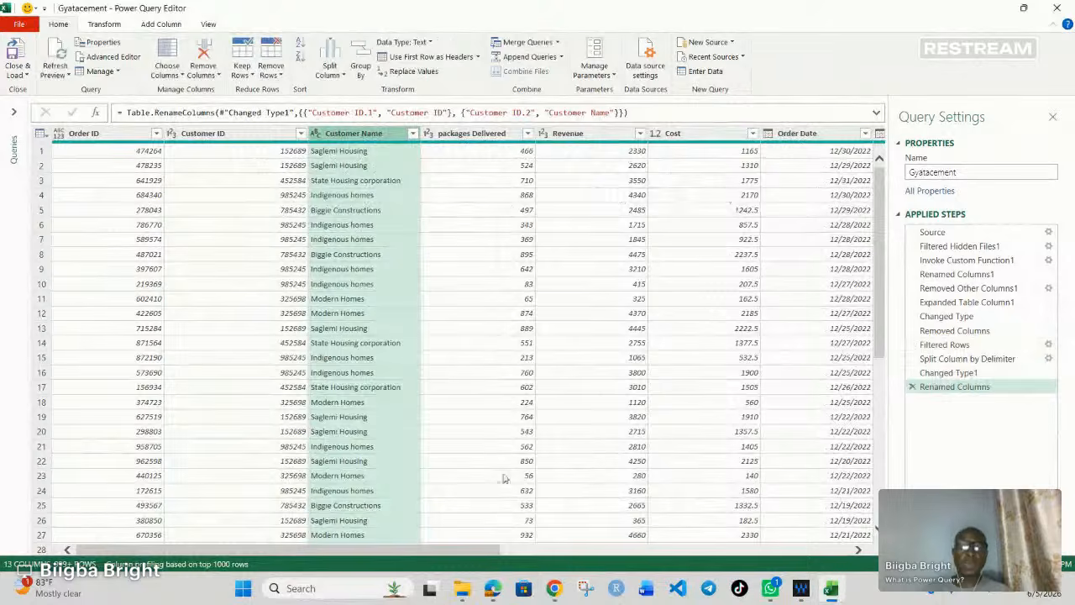
Add a new column that subtracts Cost from Revenue using the standard Subtract operation.
scroll(533, 470, "right", 3)
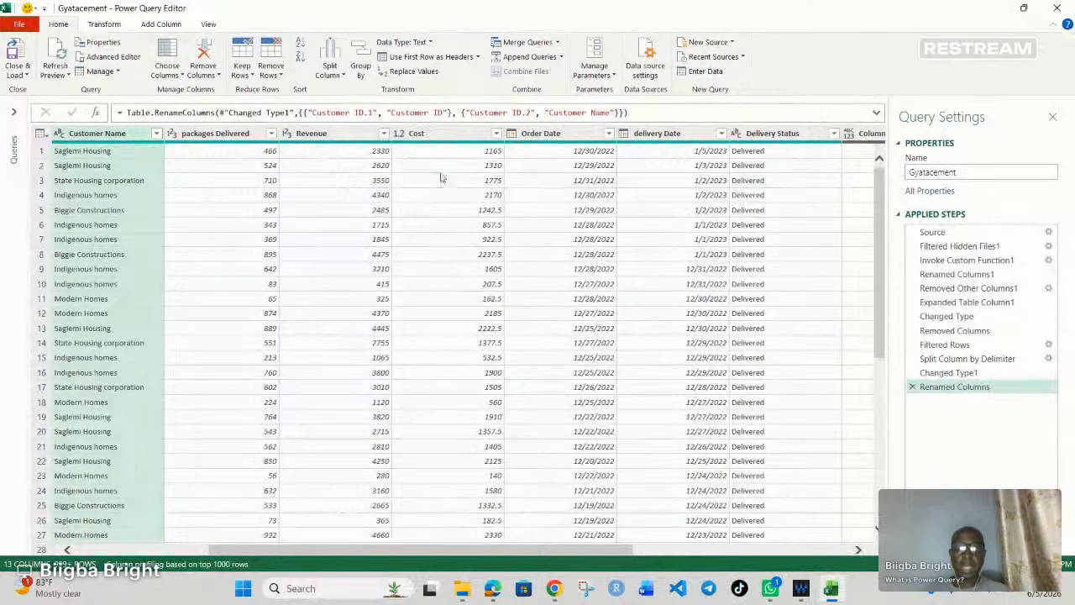
left_click(334, 137)
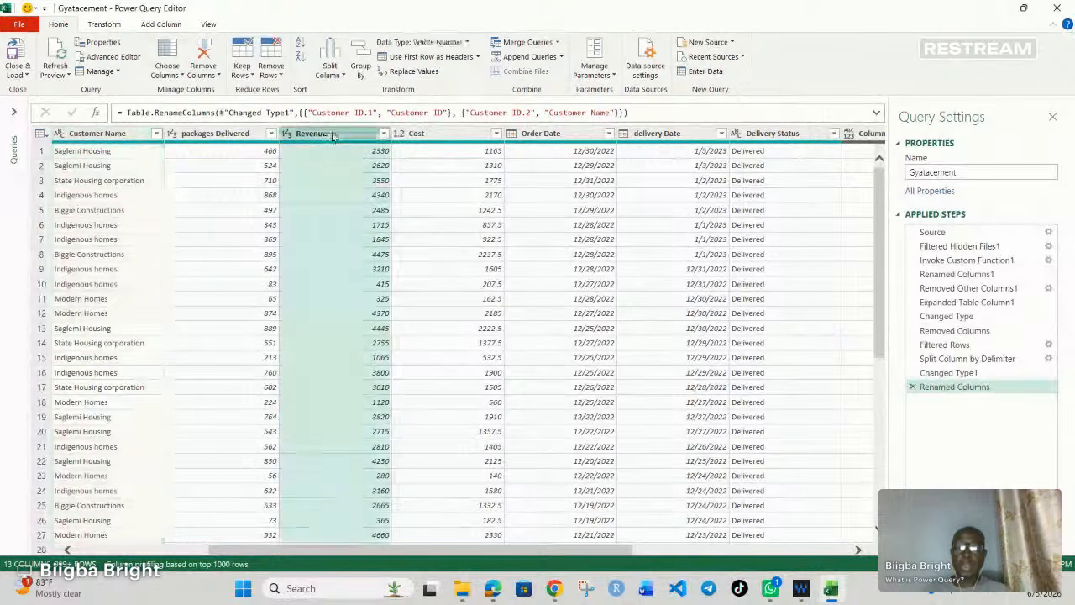
left_click(430, 134, "ctrl")
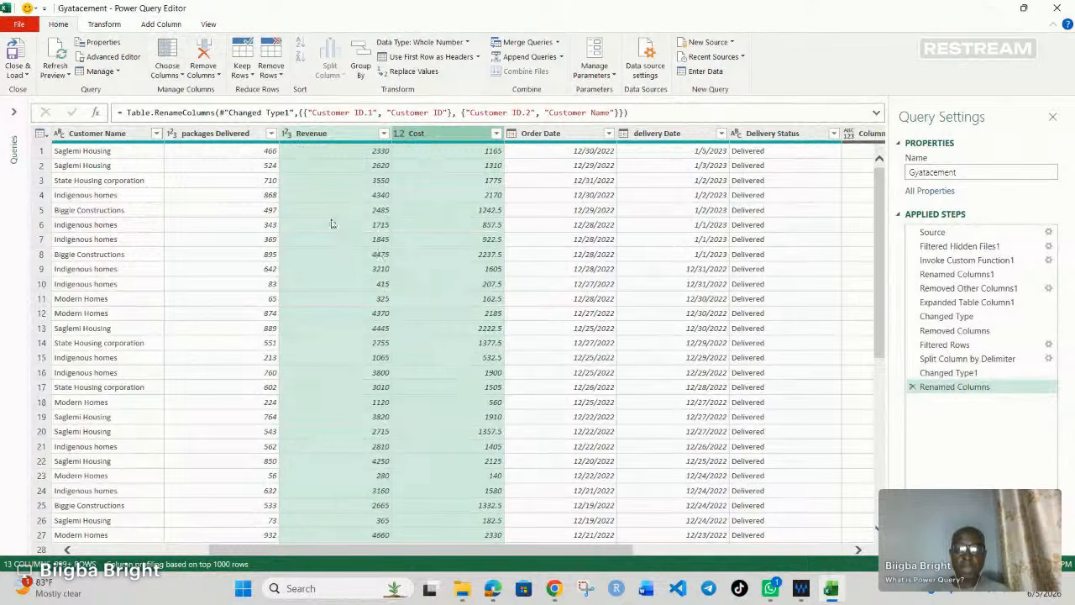
left_click(161, 24)
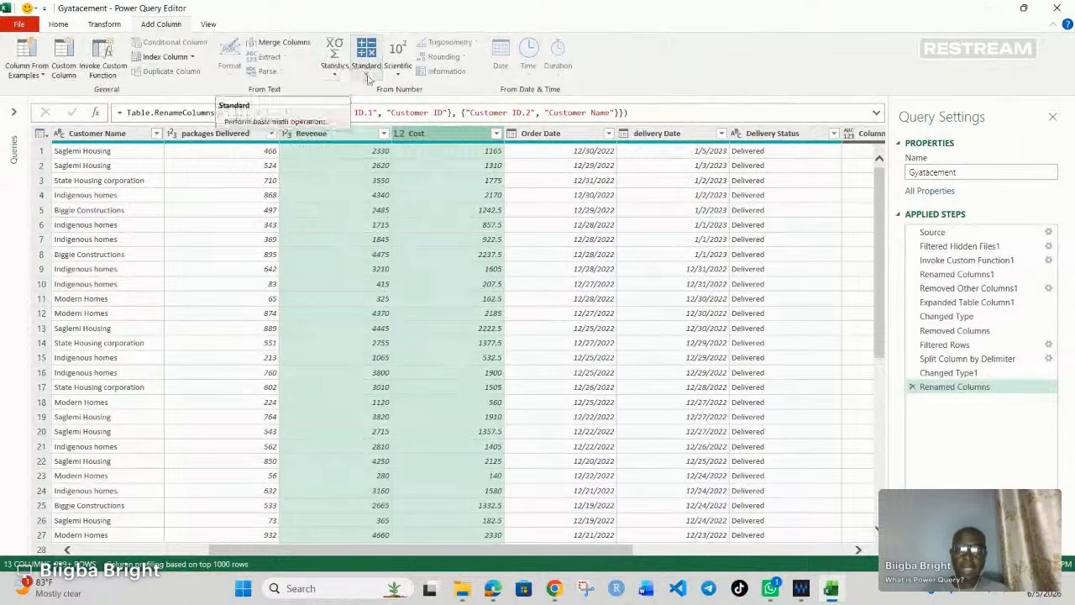
left_click(367, 76)
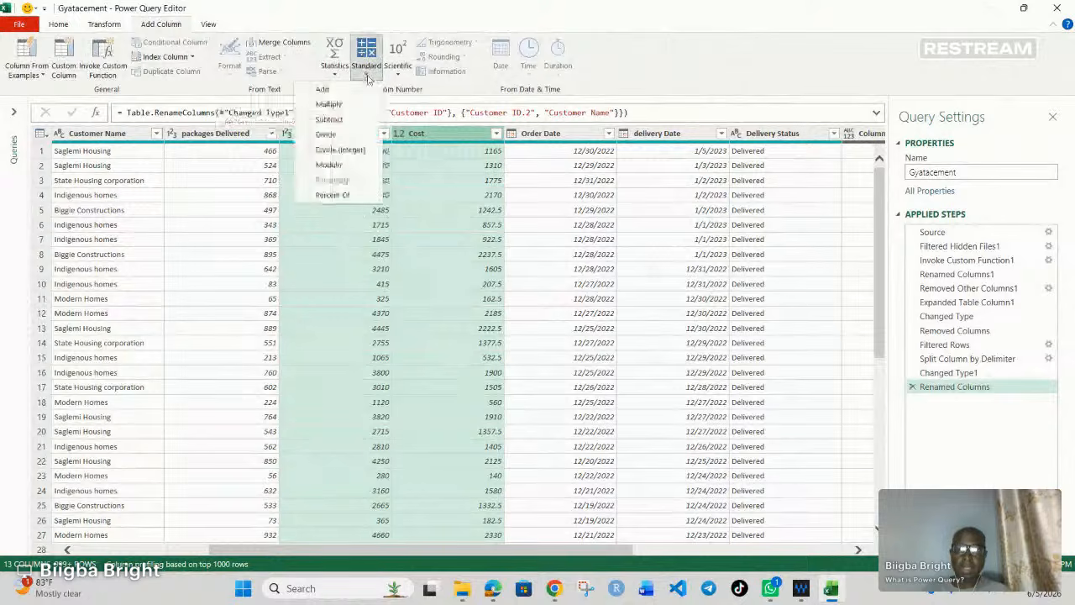
left_click(334, 121)
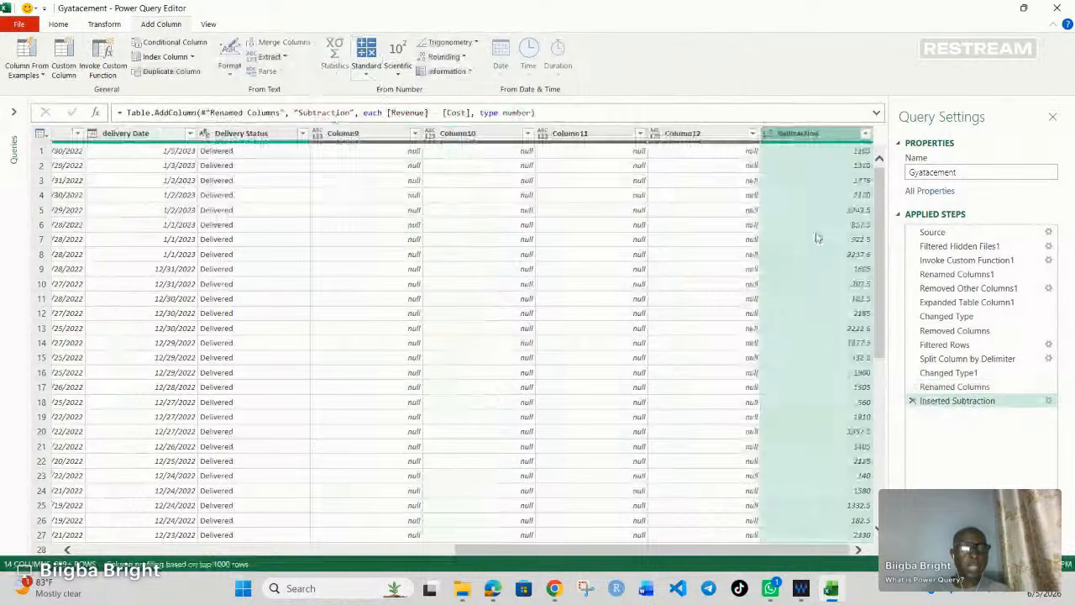
Rename the new subtraction column as Profit.
double_click(801, 136)
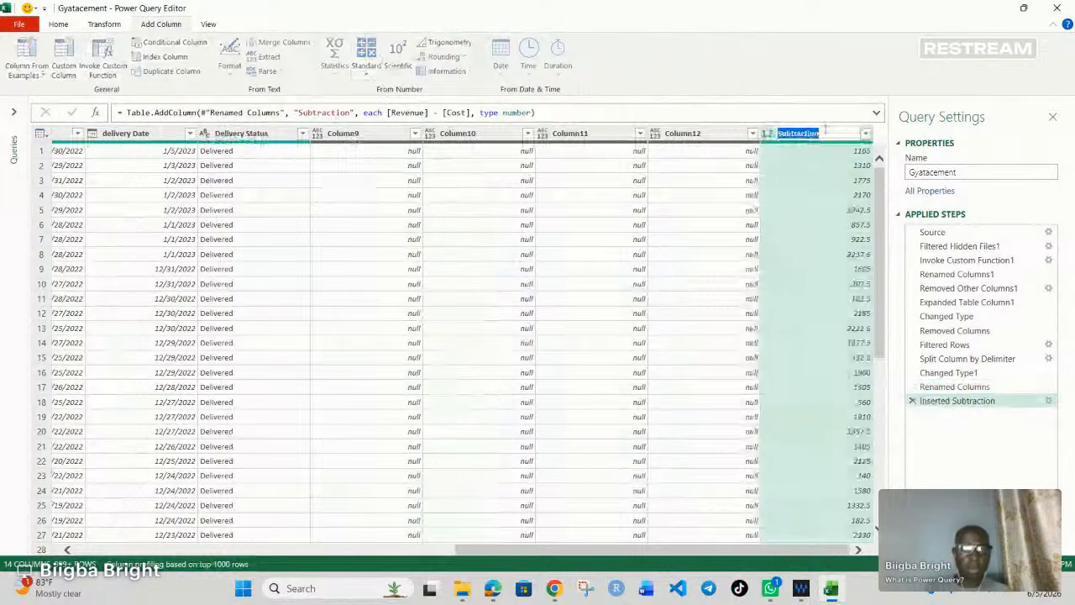
type("Profit")
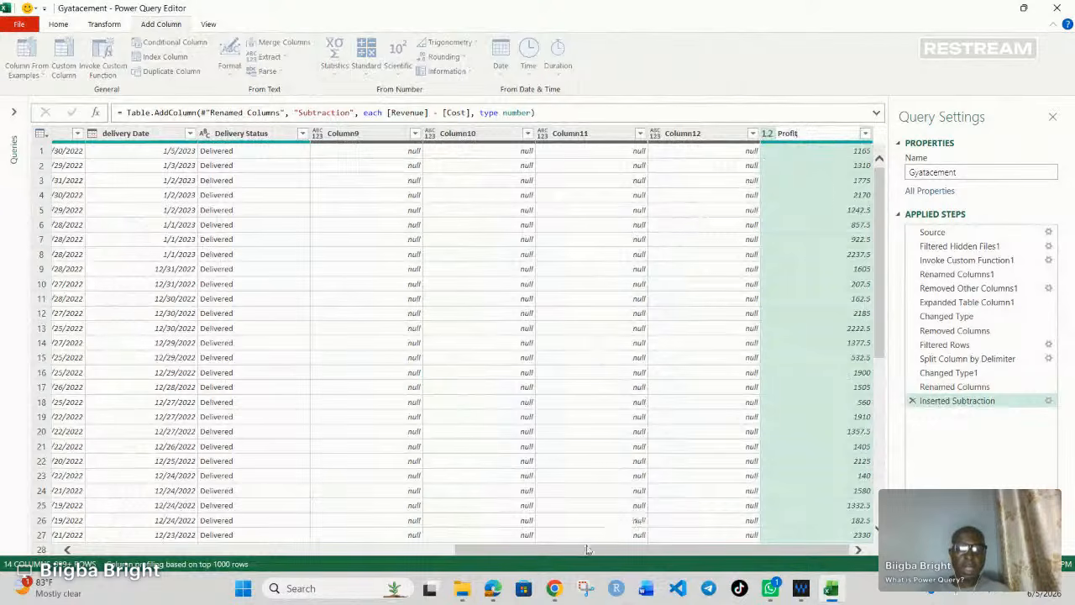
left_click(605, 513)
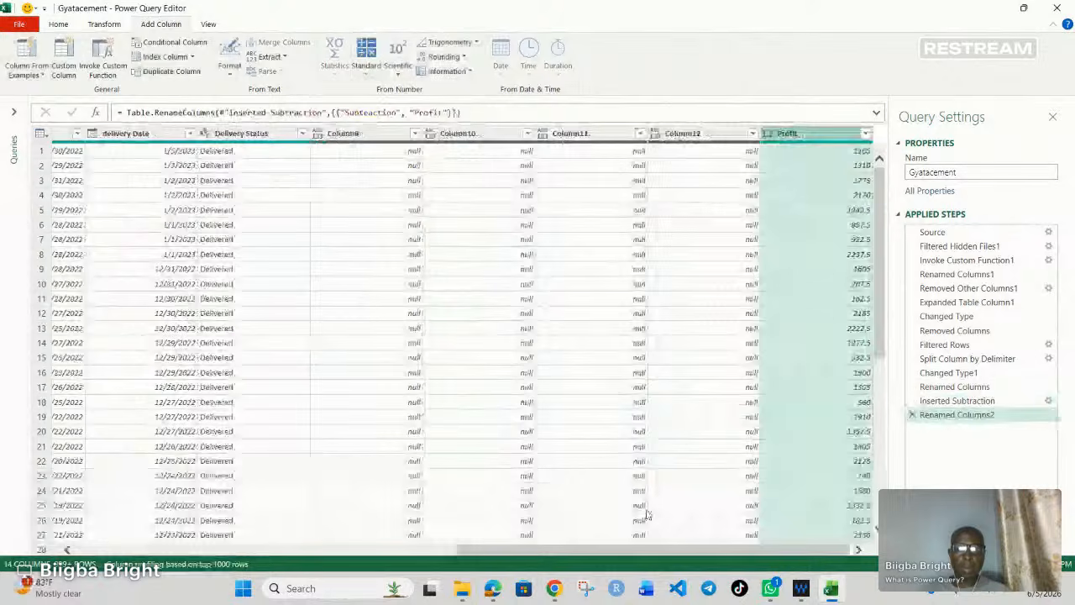
left_click_drag(651, 549, 632, 539)
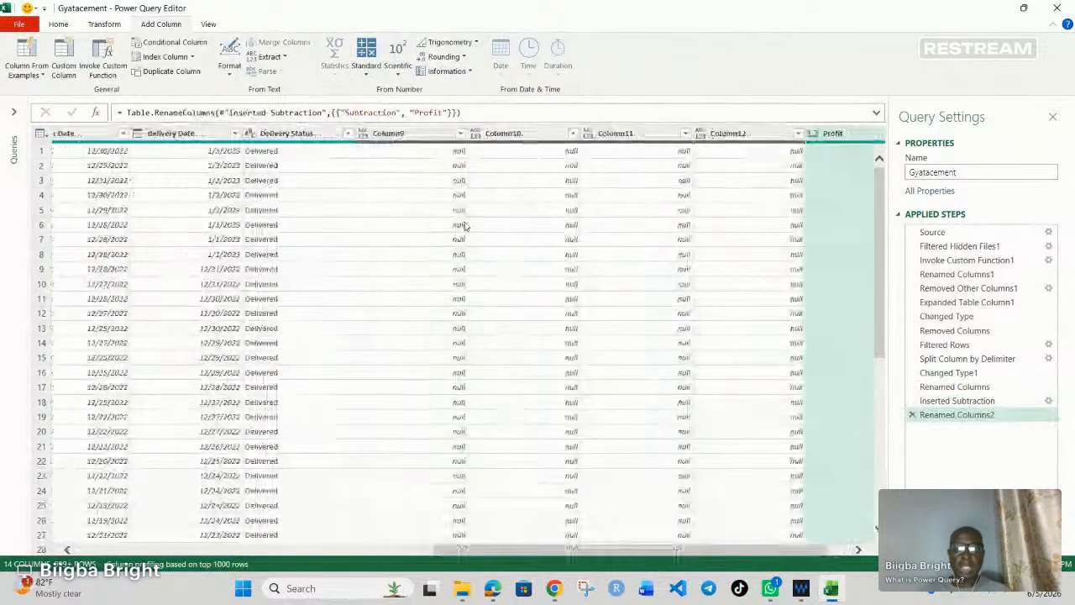
Remove the empty columns Column9, Column10, Column11 and Column12, and move the Profit column directly after Cost.
left_click(431, 136)
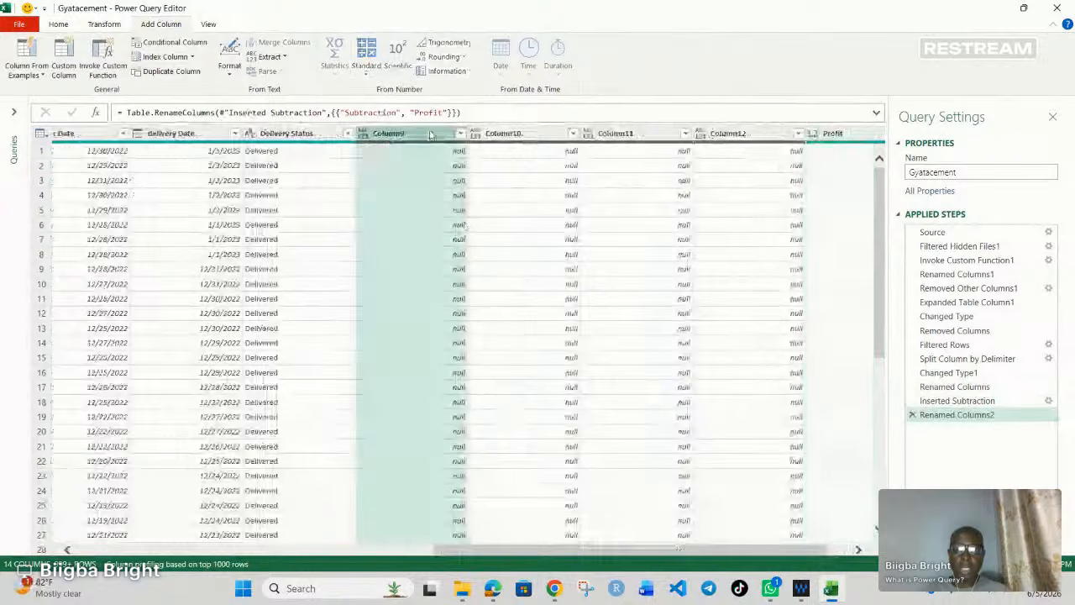
right_click(431, 136)
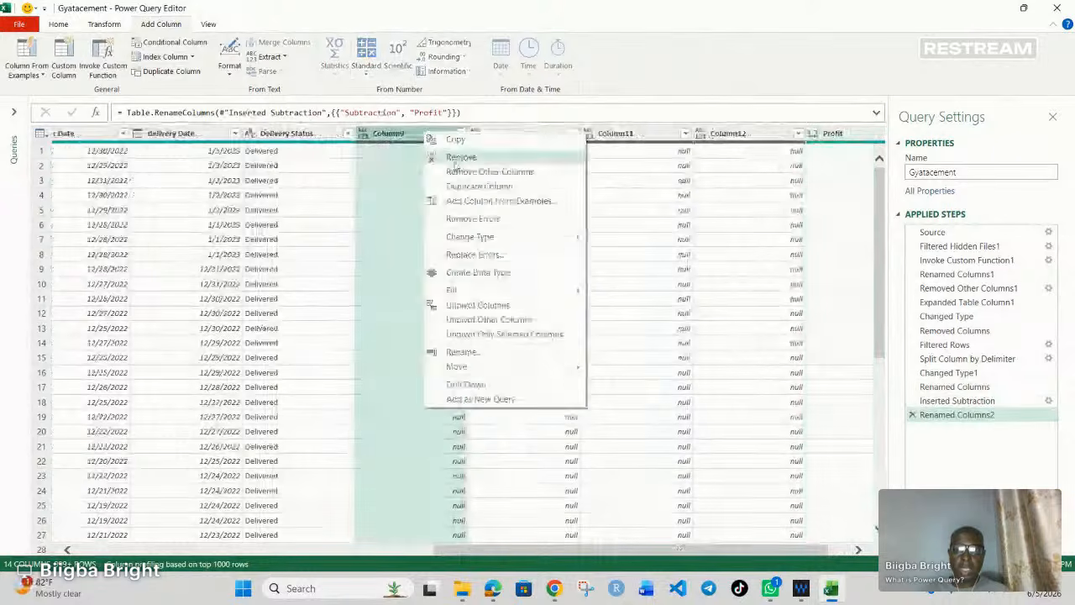
left_click(454, 161)
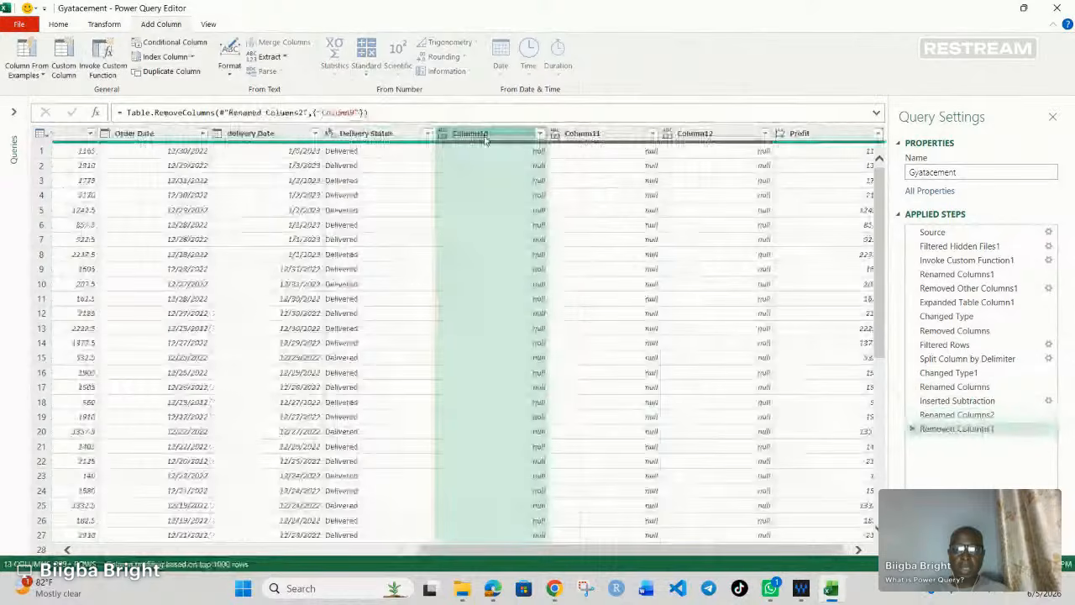
right_click(486, 136)
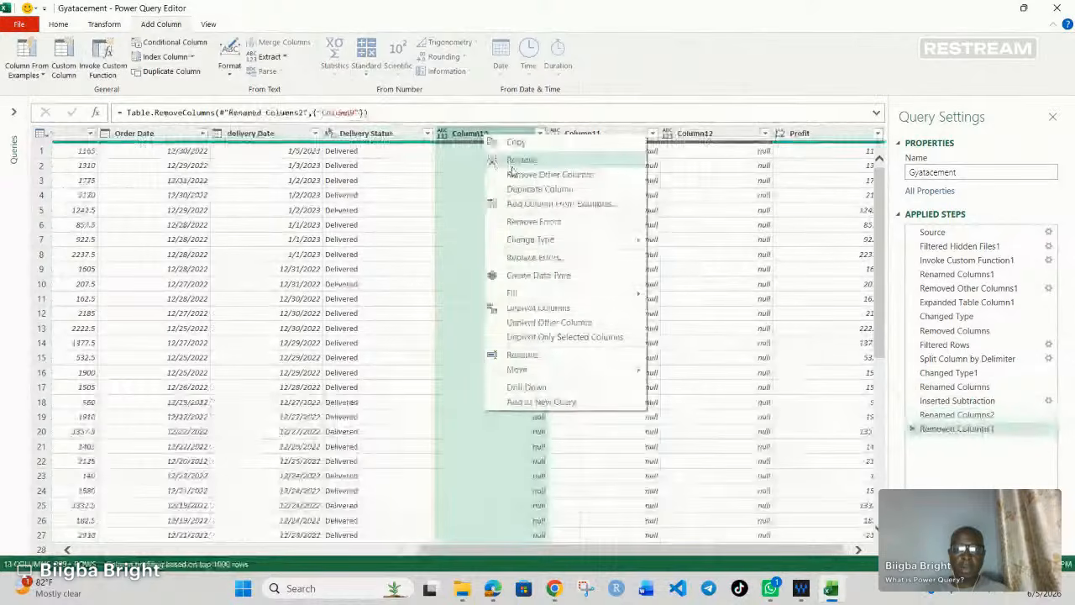
left_click(513, 160)
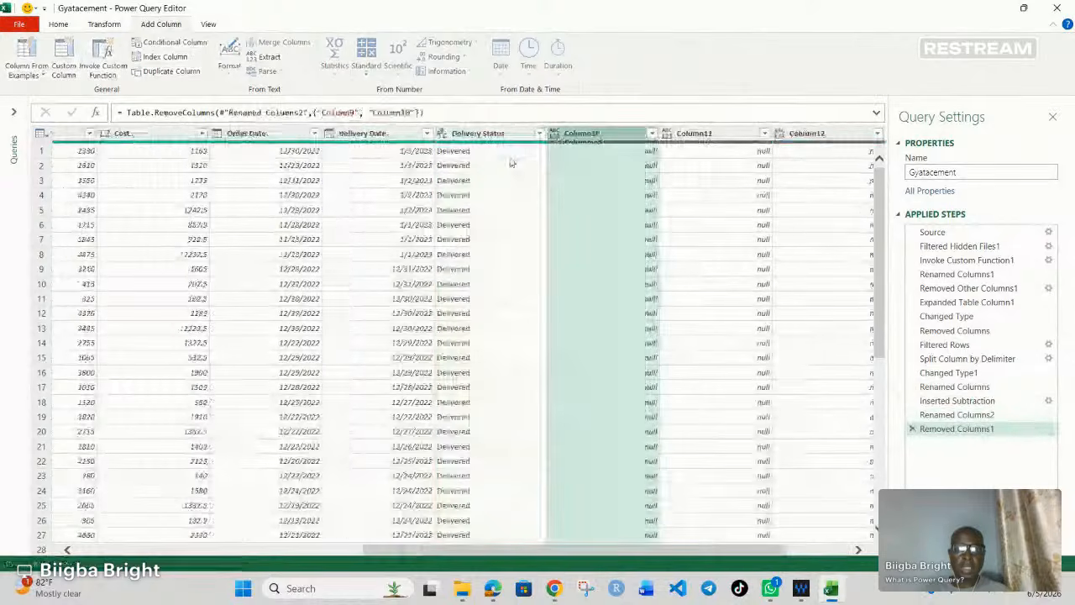
right_click(613, 136)
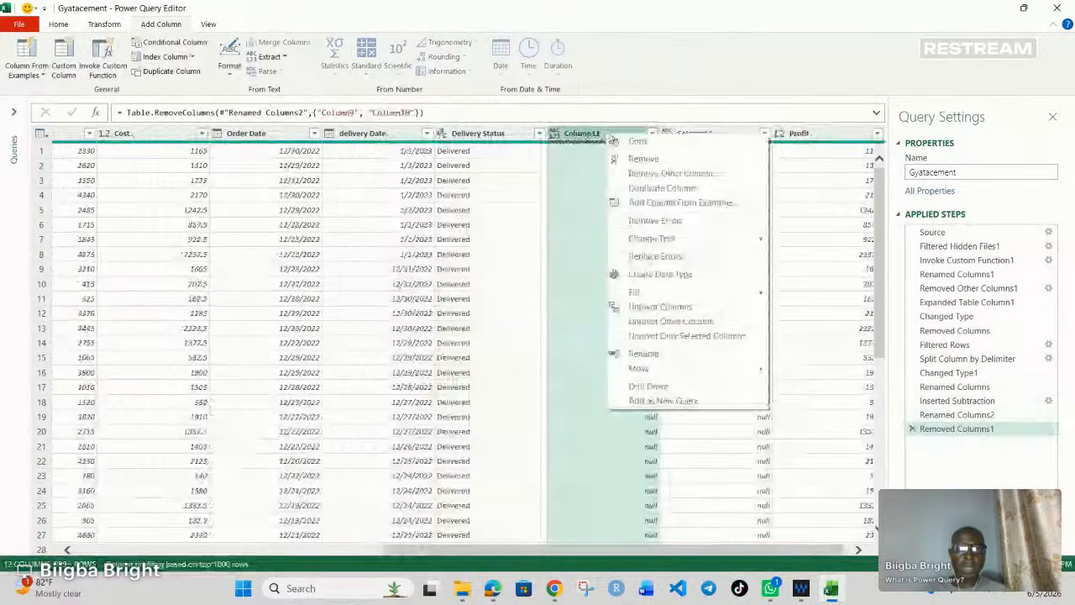
left_click(641, 159)
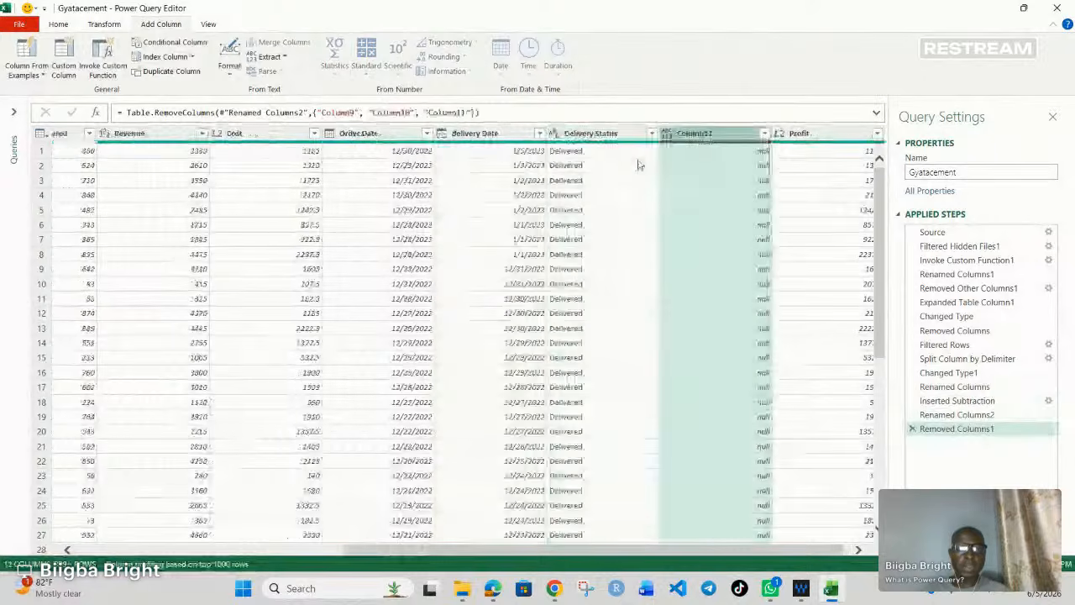
right_click(711, 136)
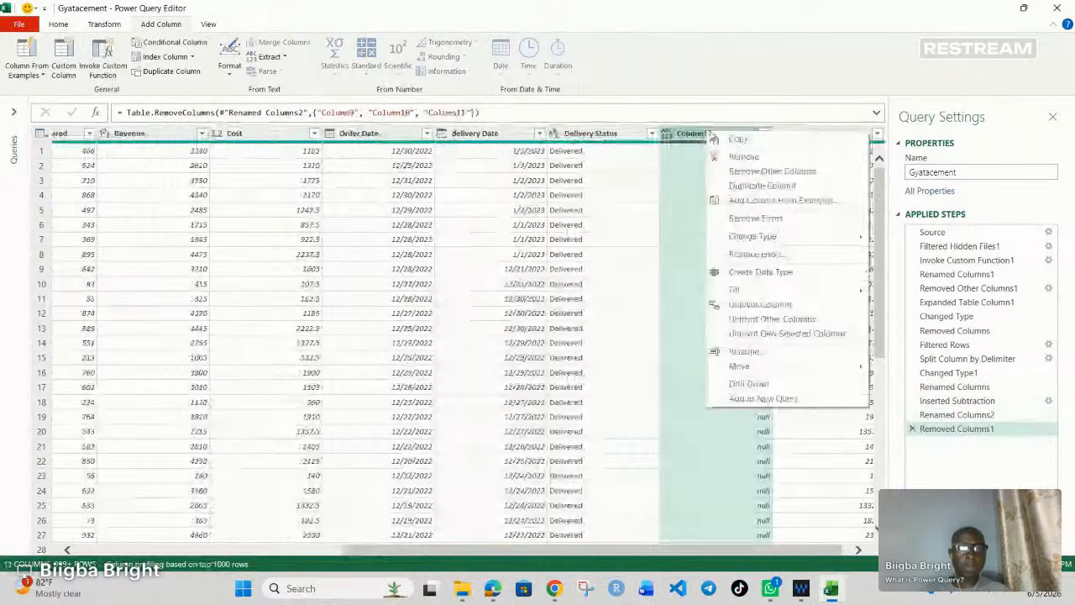
left_click(746, 157)
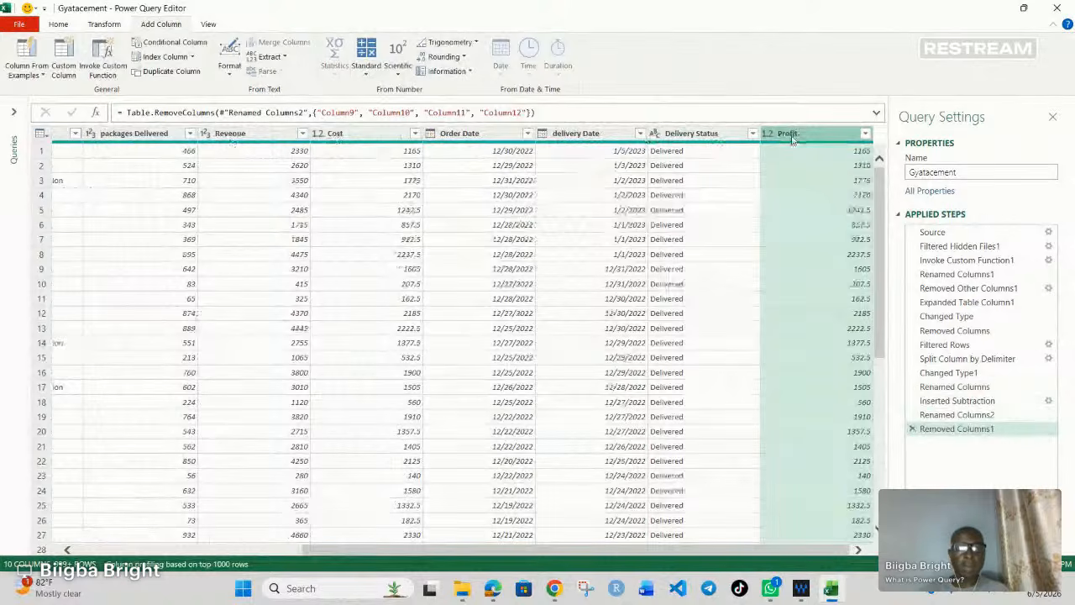
left_click_drag(790, 140, 452, 153)
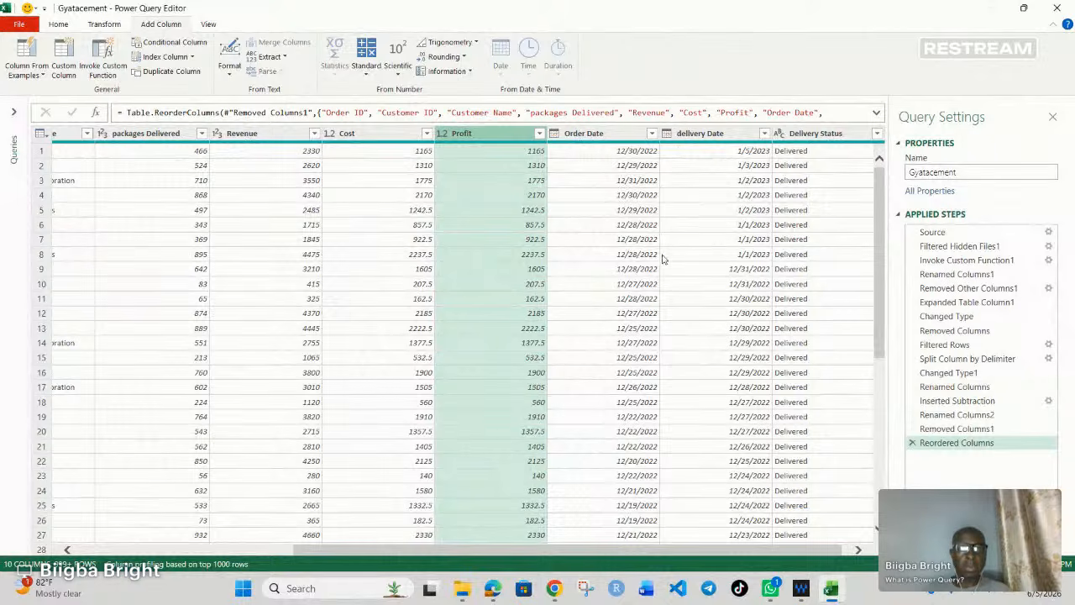
Change the data type of the Order Date and delivery Date columns to Whole Number.
left_click(700, 134)
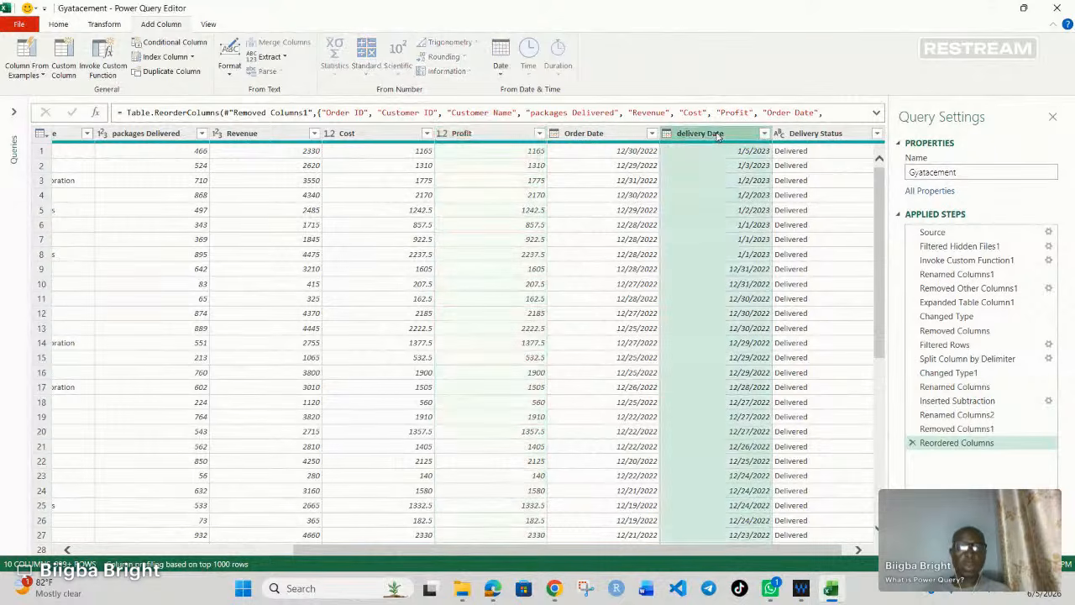
left_click(593, 134, "ctrl")
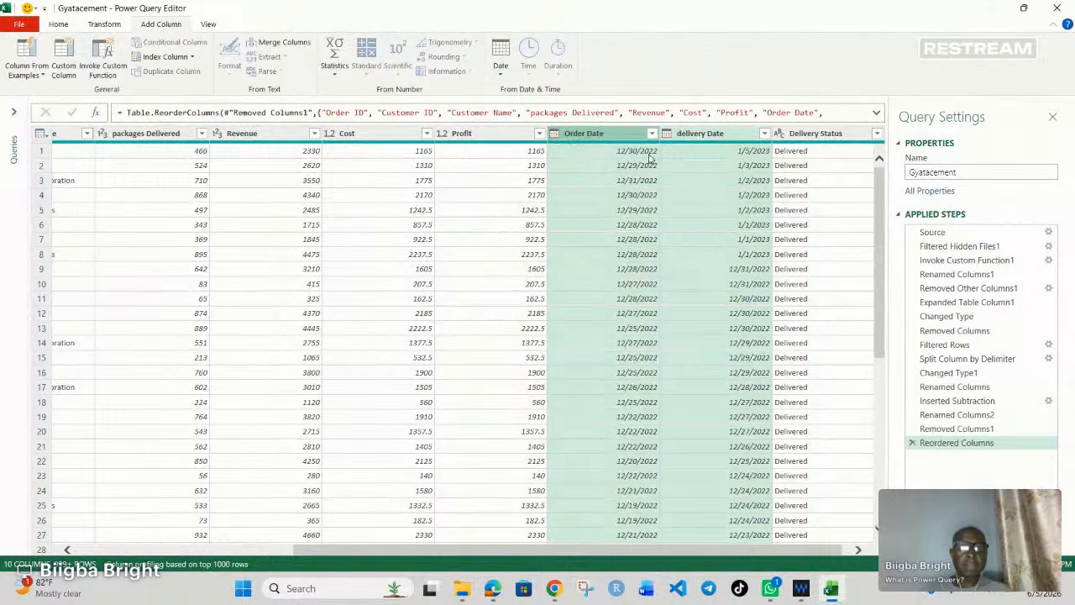
left_click(619, 132)
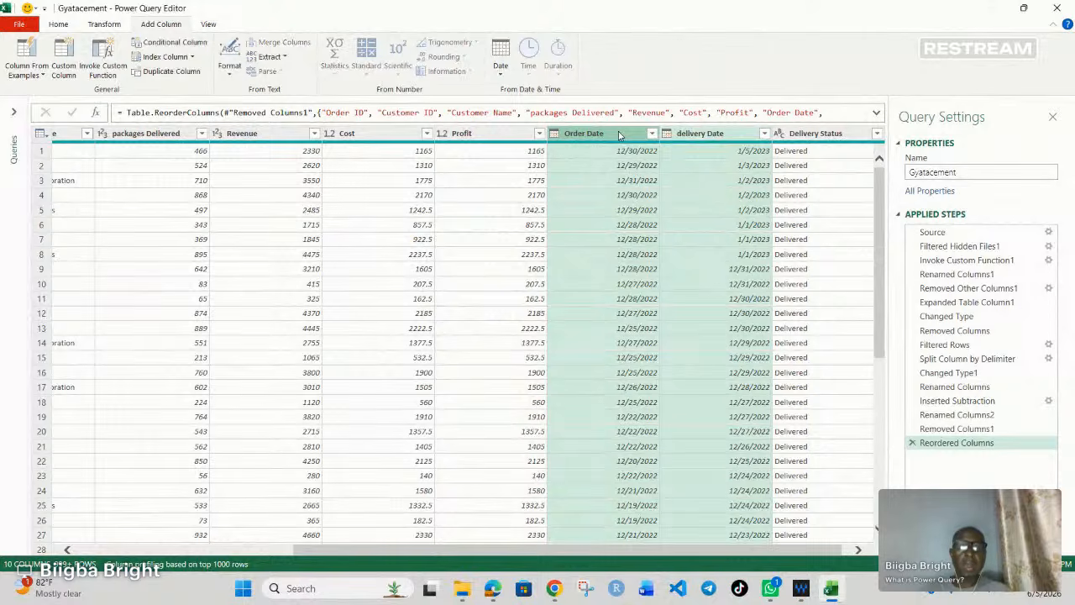
left_click(705, 135)
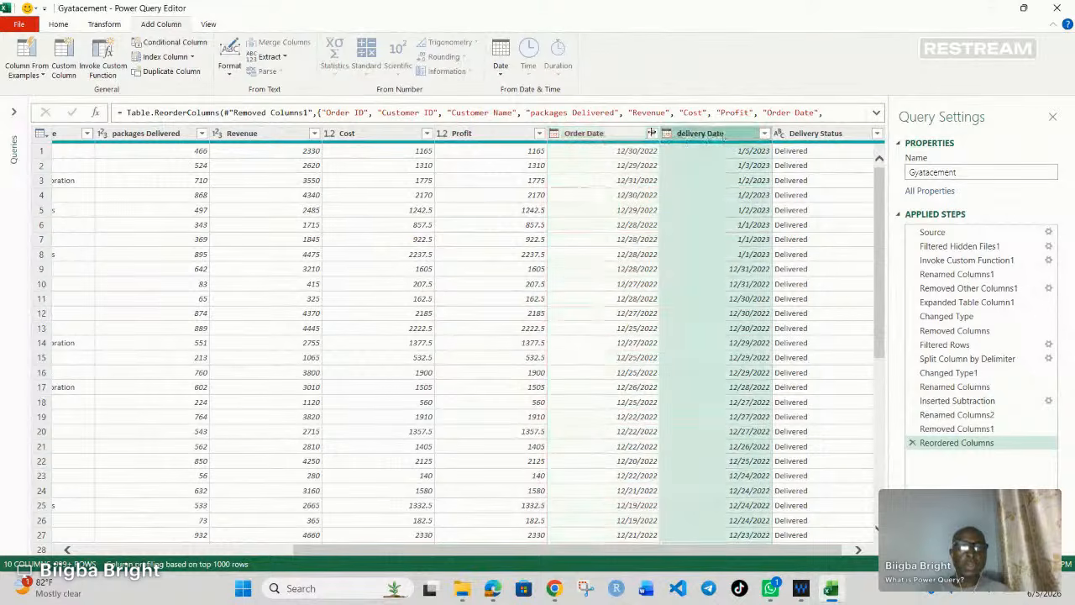
left_click(553, 135)
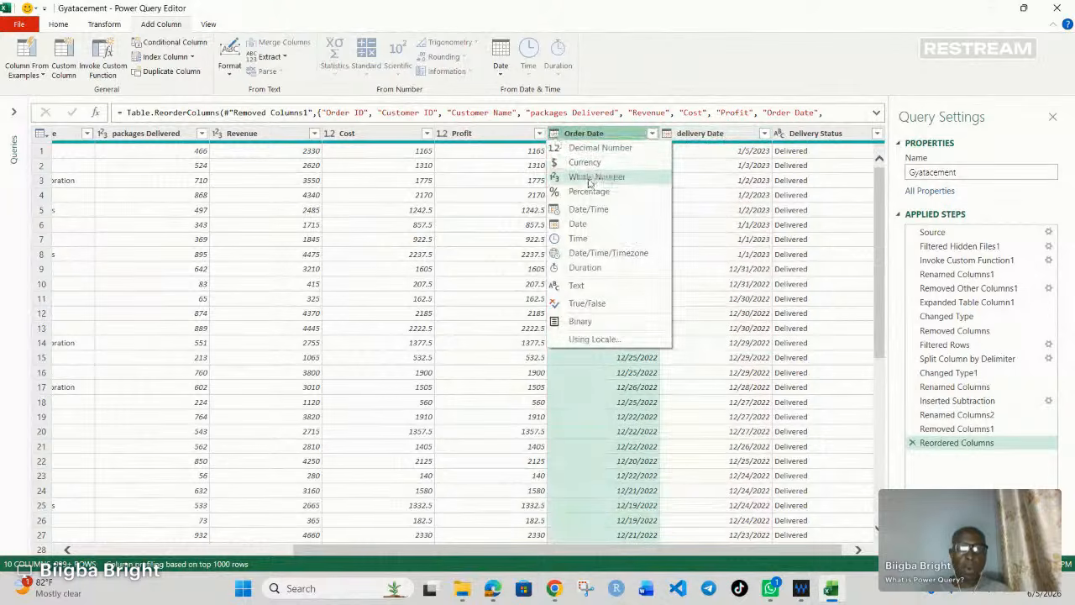
left_click(590, 178)
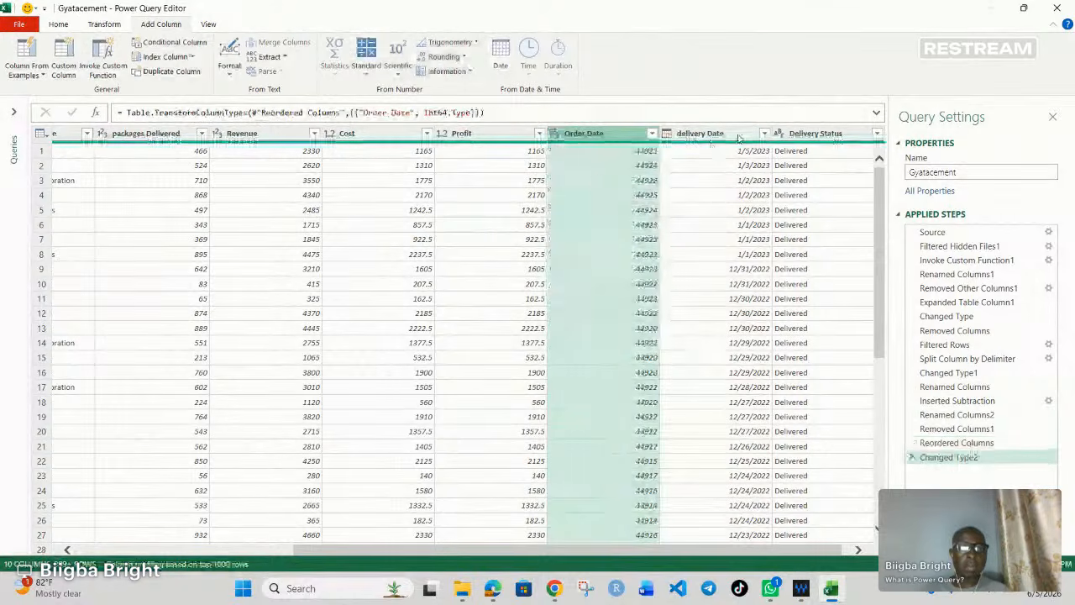
left_click(667, 134)
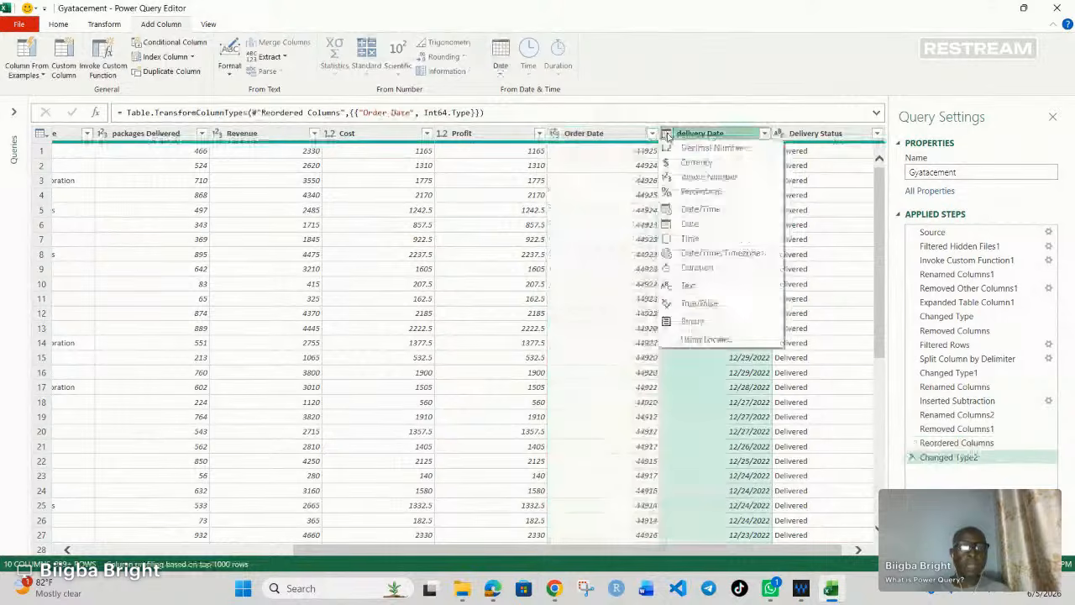
left_click(708, 177)
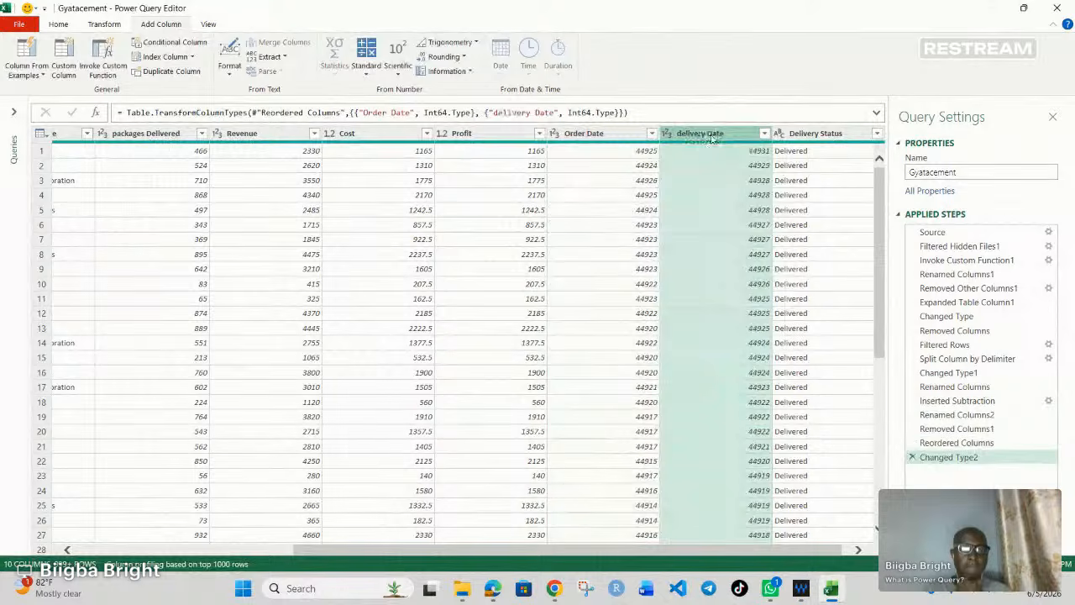
Add a new column that subtracts Order Date from delivery Date using the standard Subtract operation.
left_click(595, 134, "ctrl")
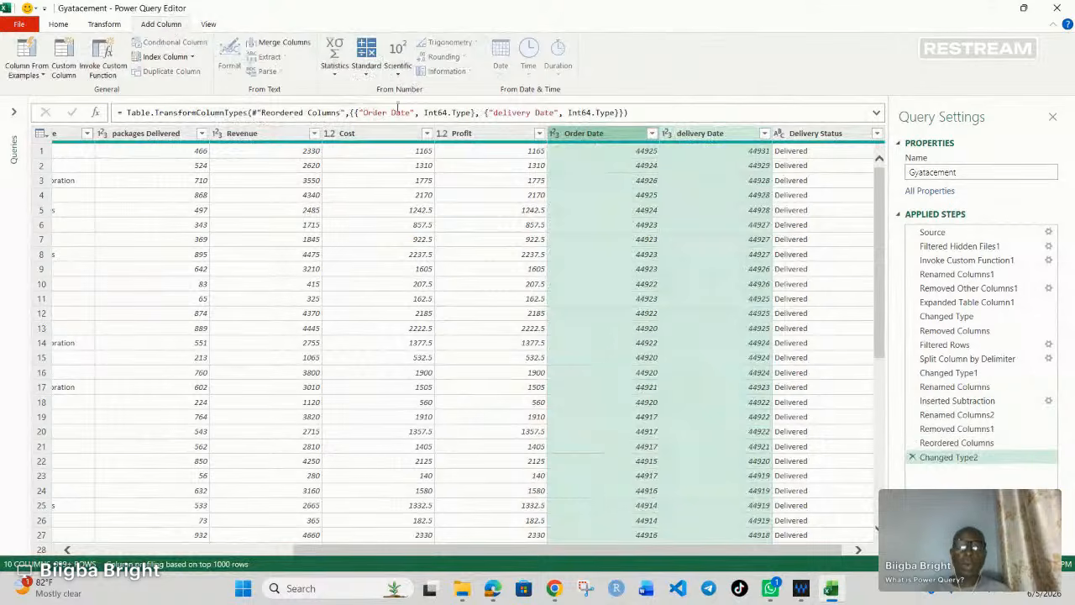
left_click(366, 74)
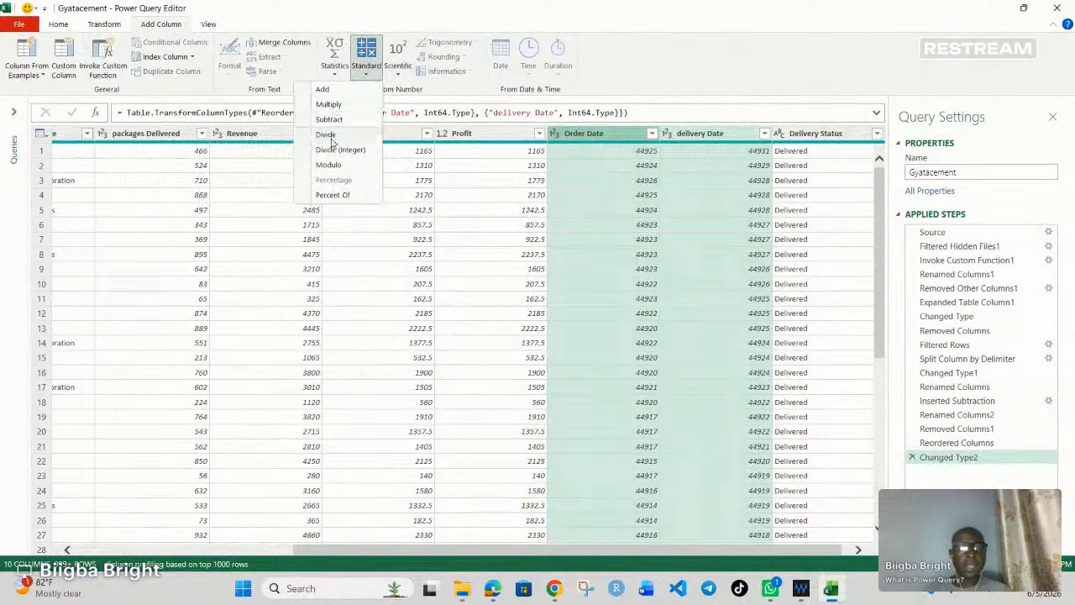
left_click(332, 119)
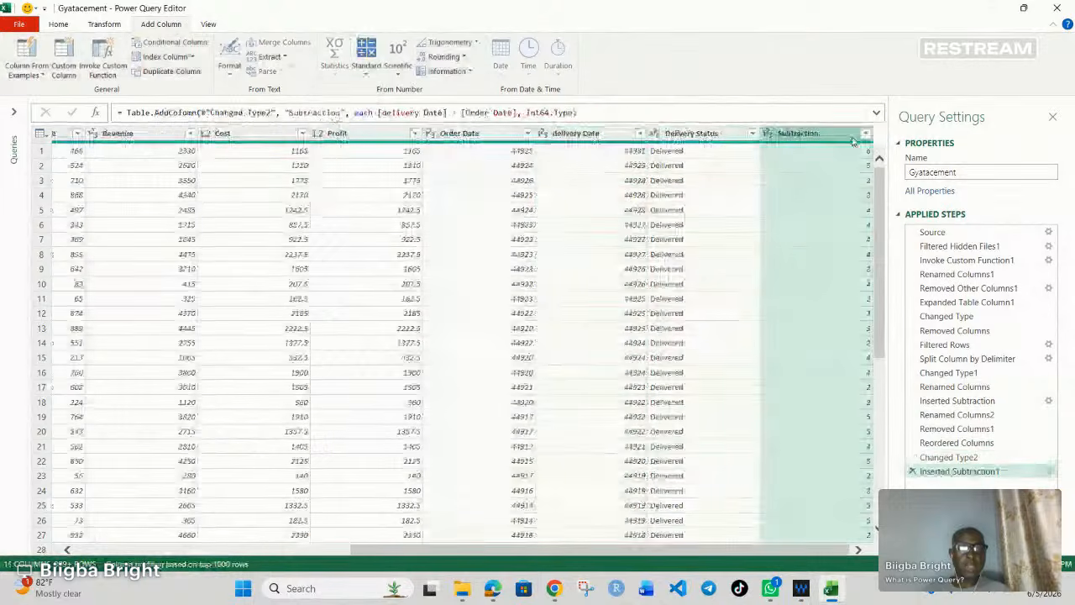
Rename the new subtraction column as Delays in Delivery and move it between delivery Date and Delivery Status.
double_click(798, 133)
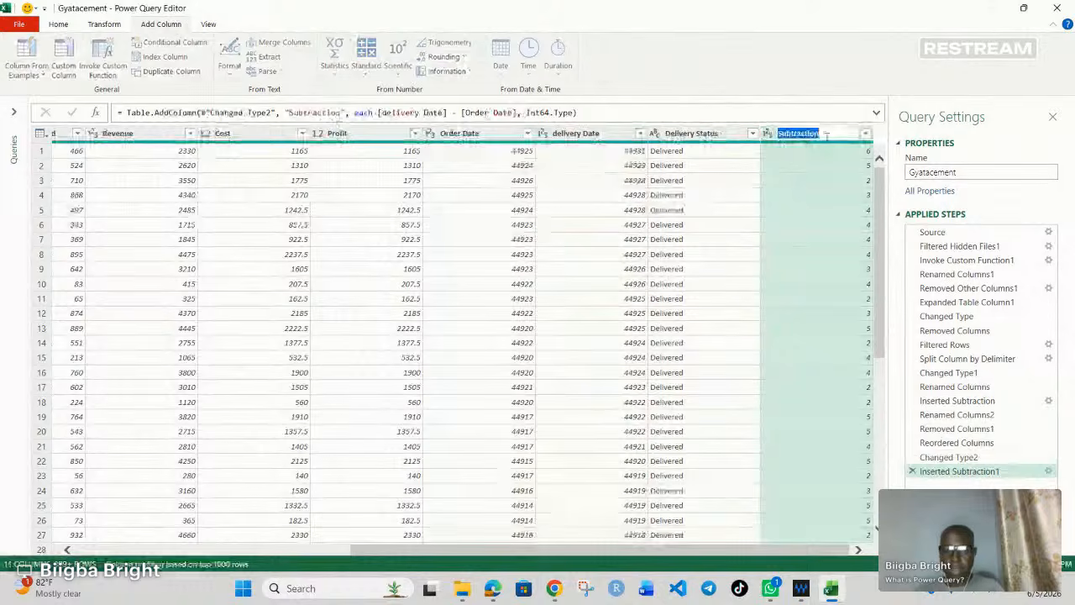
type("Dela")
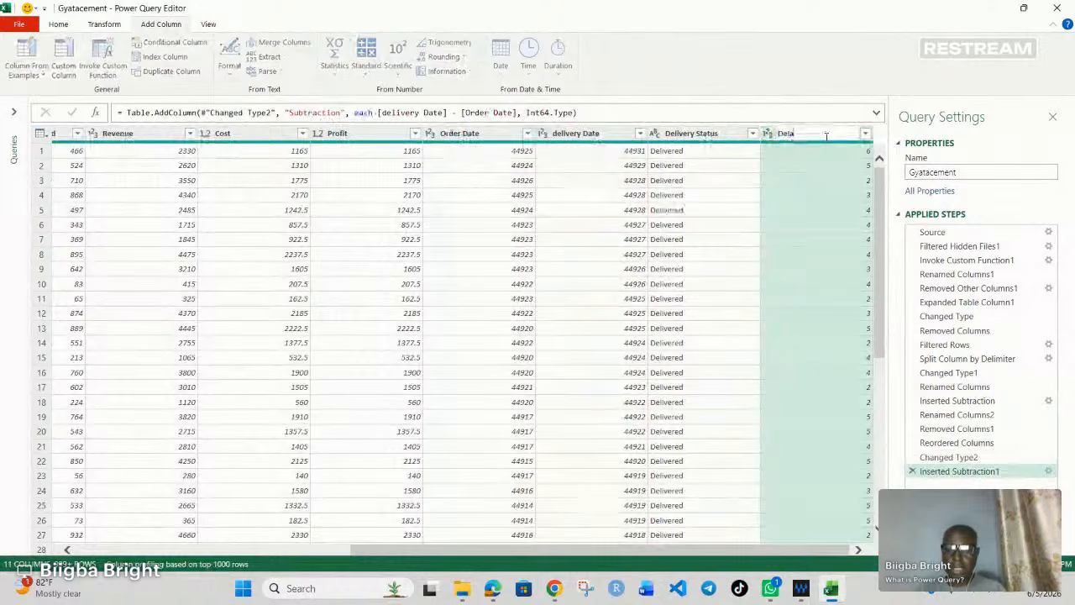
type("ys in")
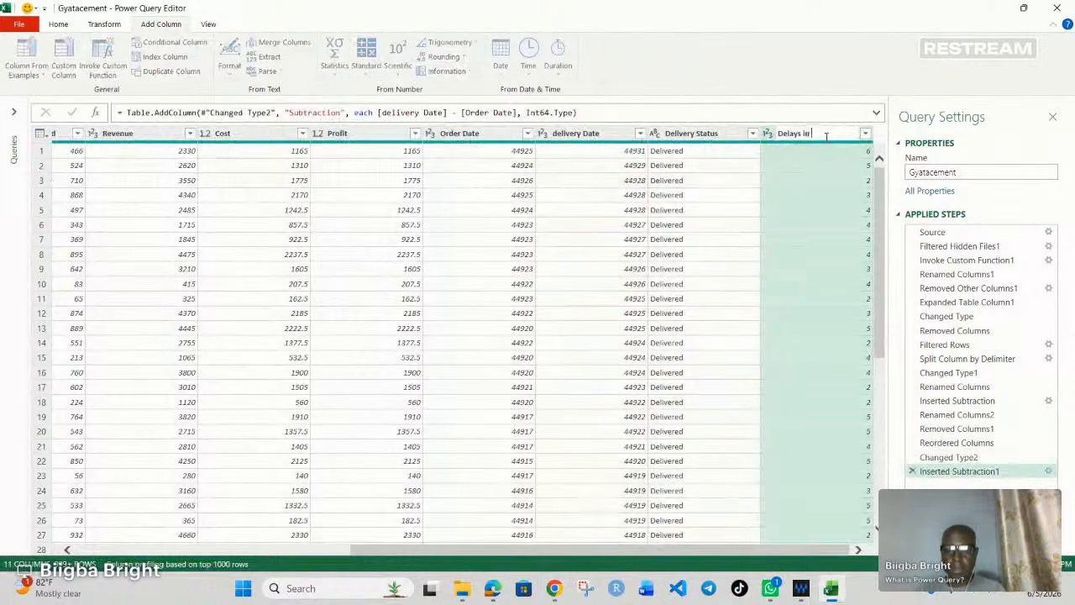
type(" Delivery")
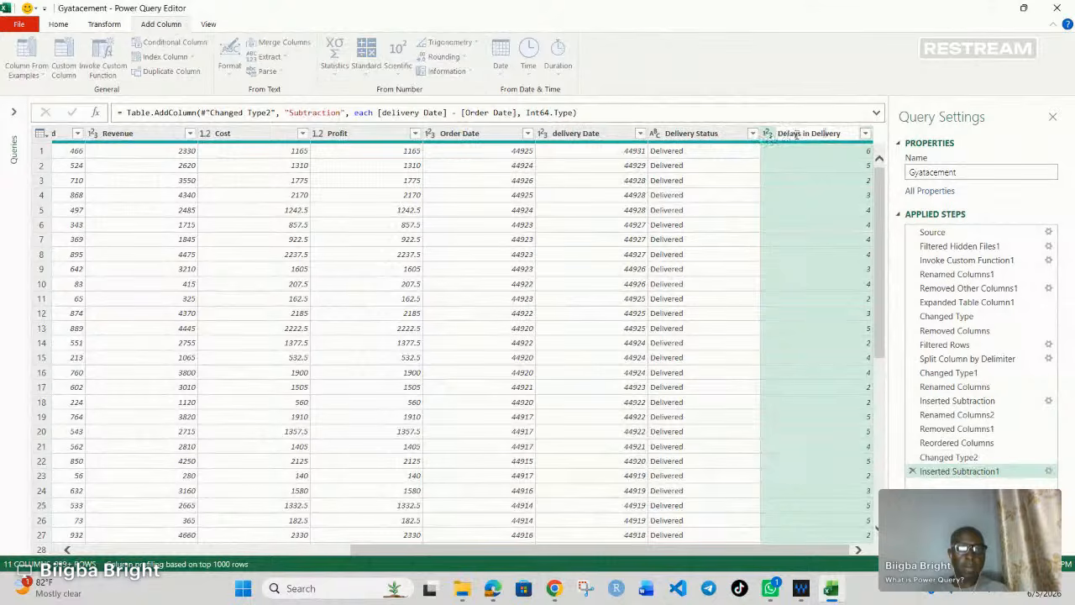
key("Return")
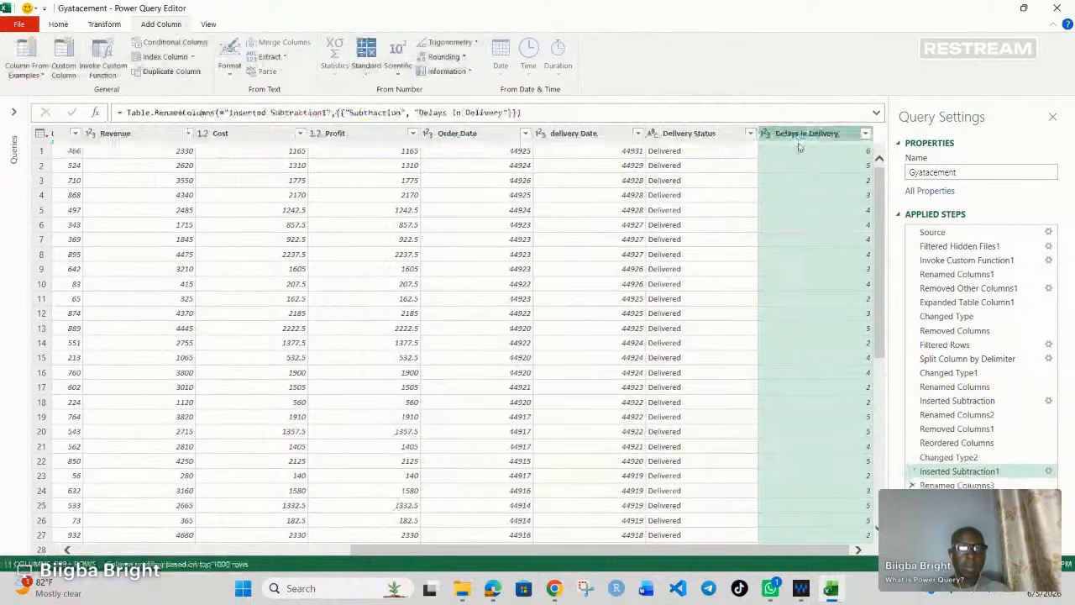
left_click_drag(802, 139, 672, 137)
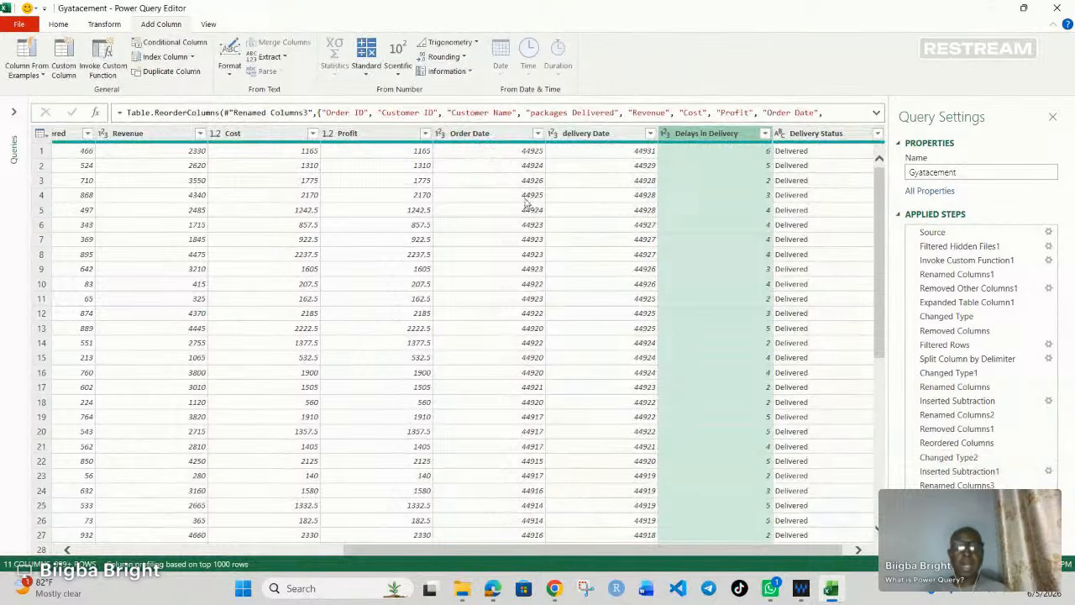
Change the data type of the Order Date and delivery Date columns back to Date.
left_click(504, 136)
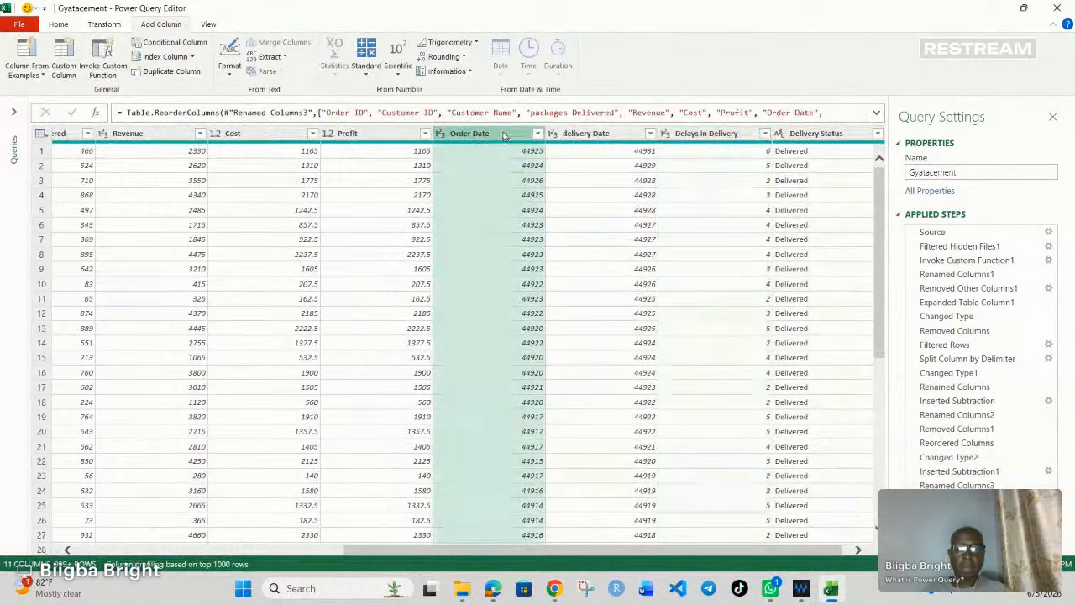
right_click(502, 135)
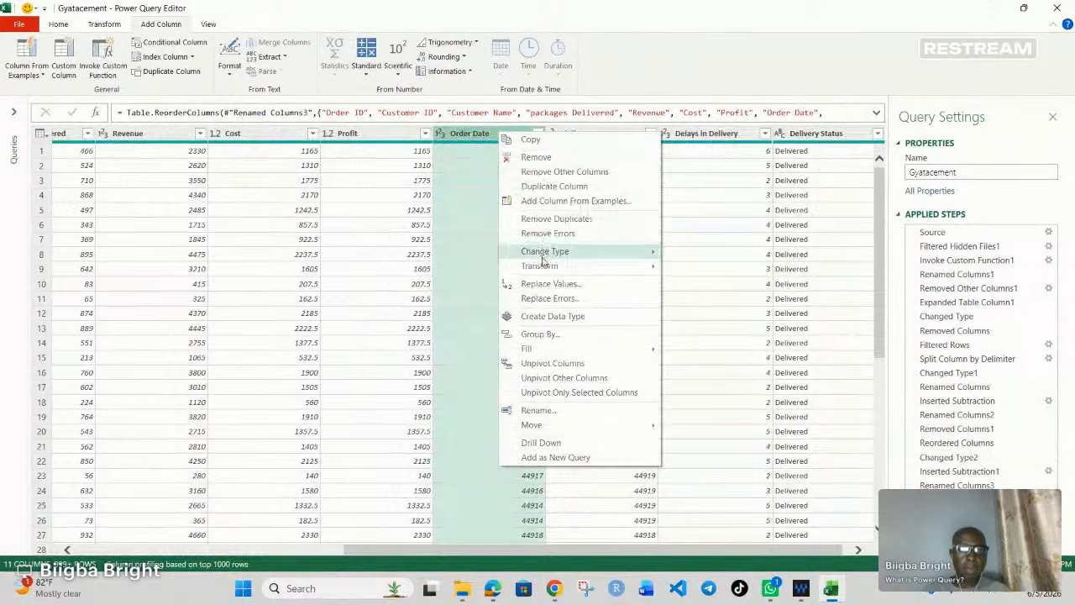
mouse_move(563, 254)
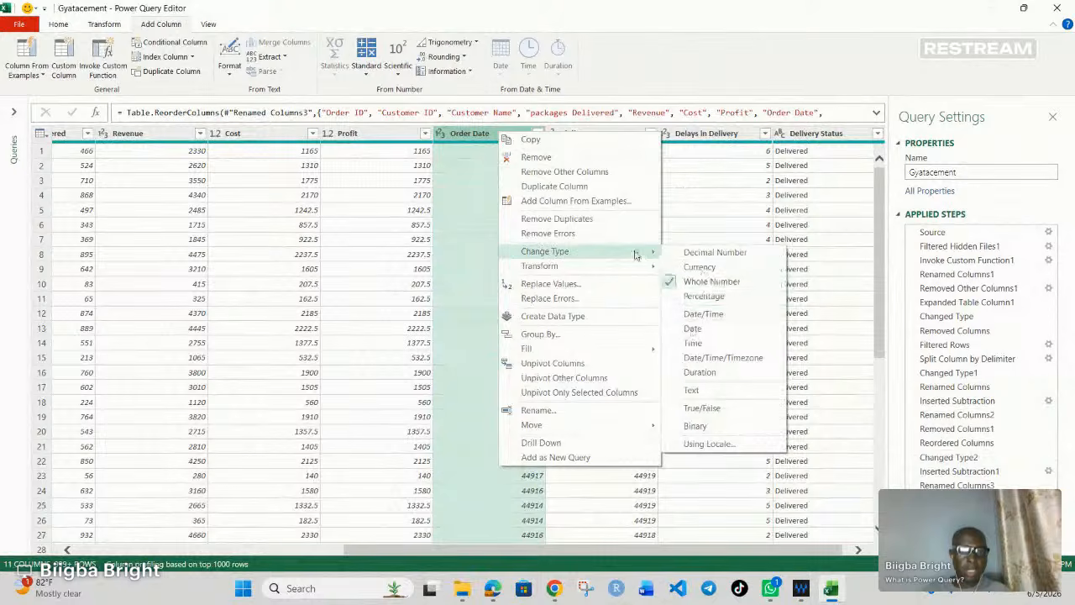
left_click(691, 330)
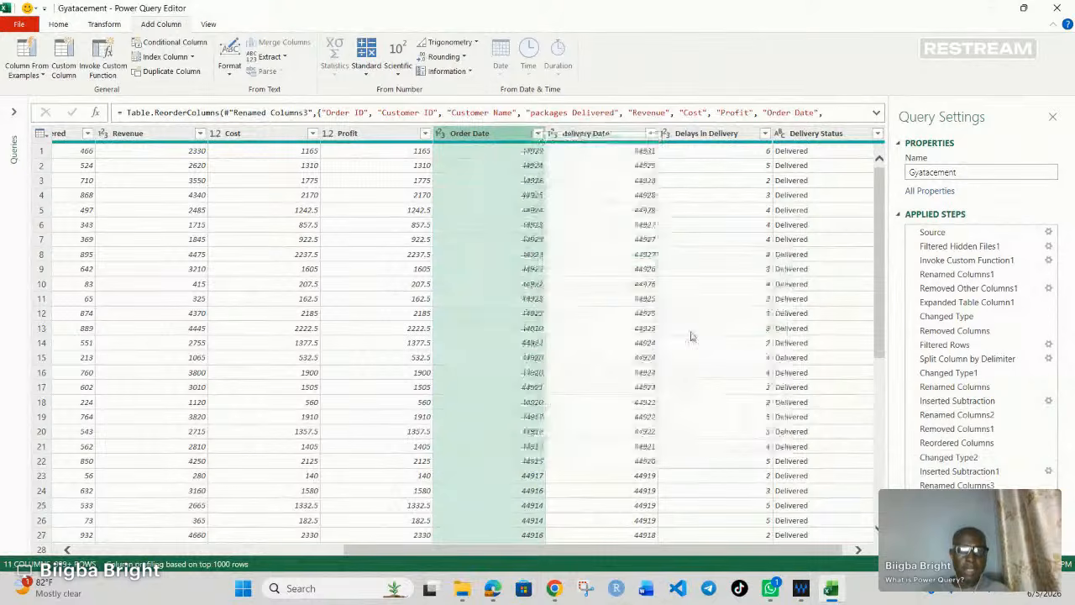
left_click(598, 133)
right_click(617, 134)
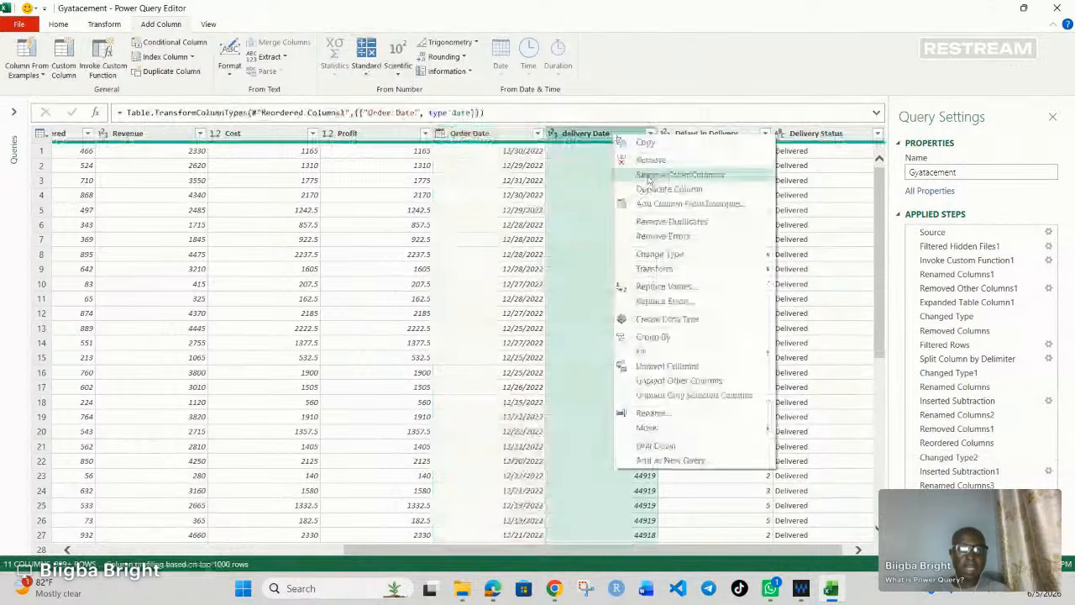
mouse_move(701, 255)
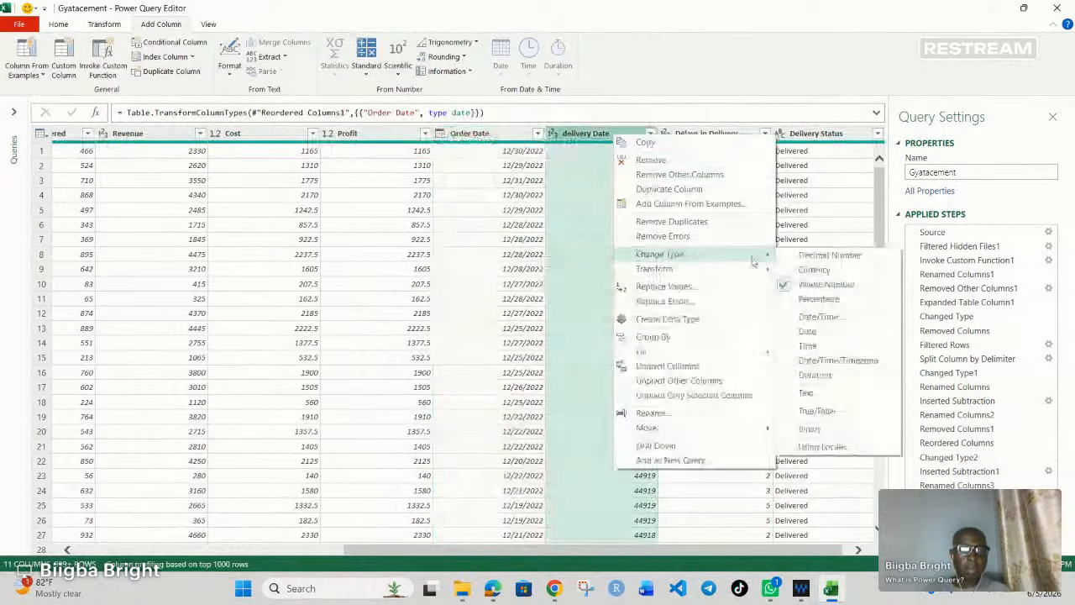
left_click(812, 334)
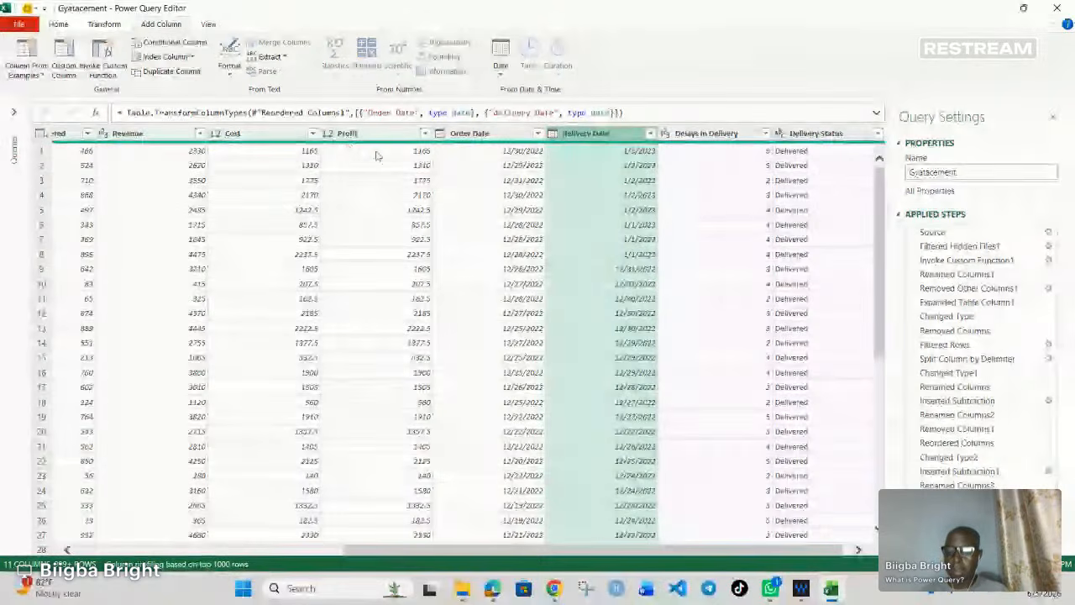
Change the data type of the Revenue, Cost and Profit columns to Currency.
left_click(159, 139)
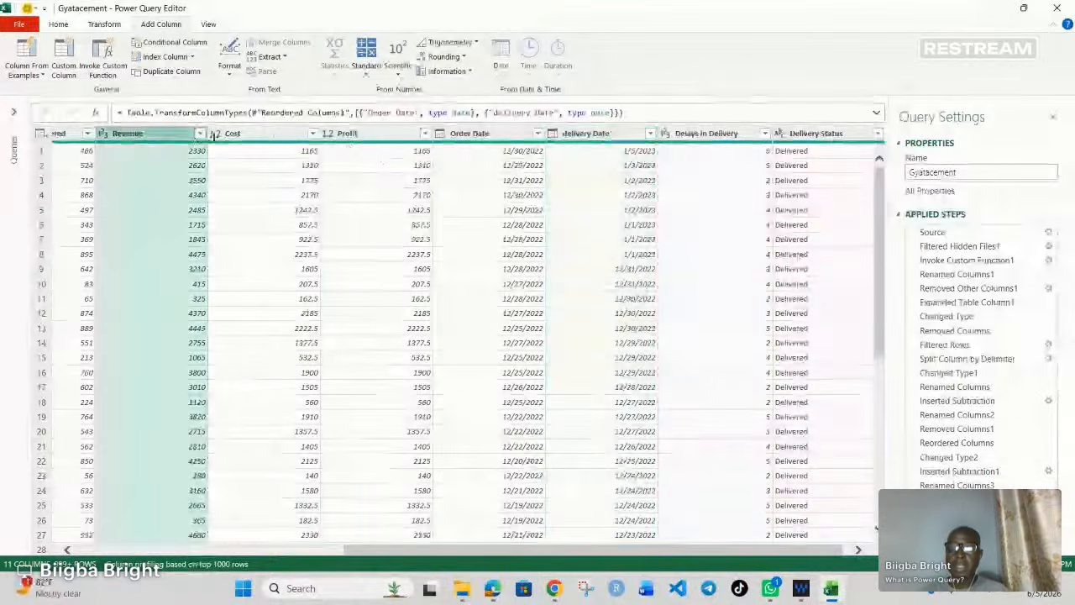
left_click(249, 137, "ctrl")
left_click(373, 137, "ctrl")
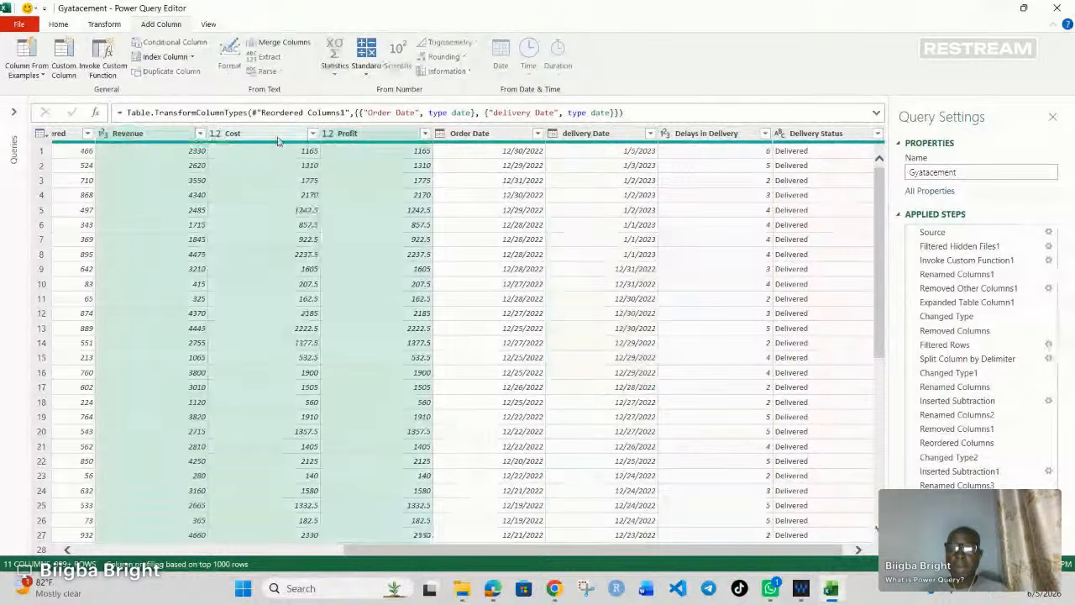
right_click(282, 138)
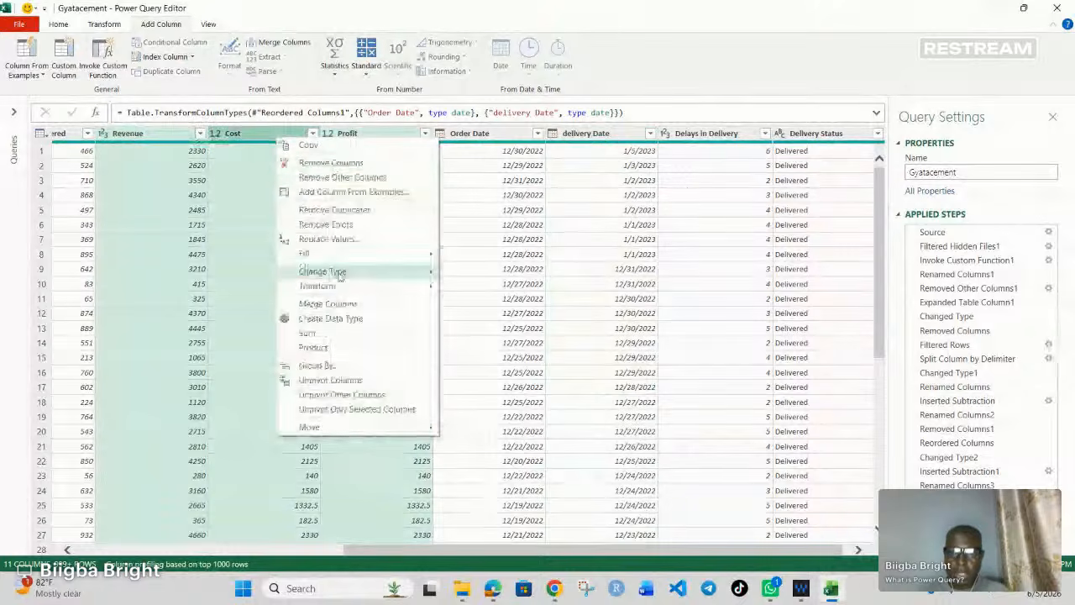
mouse_move(424, 272)
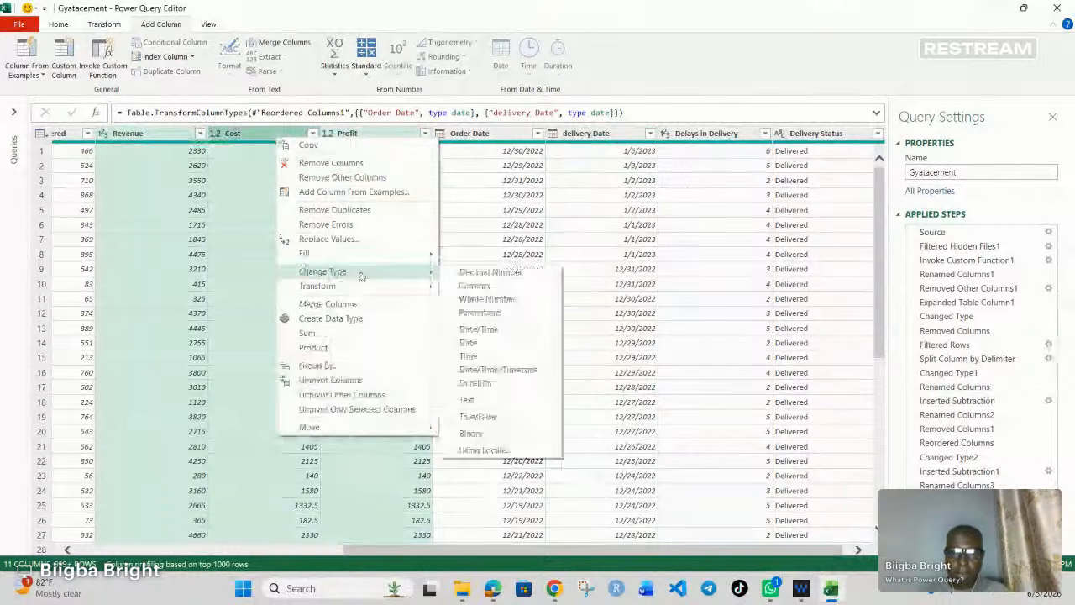
left_click(470, 286)
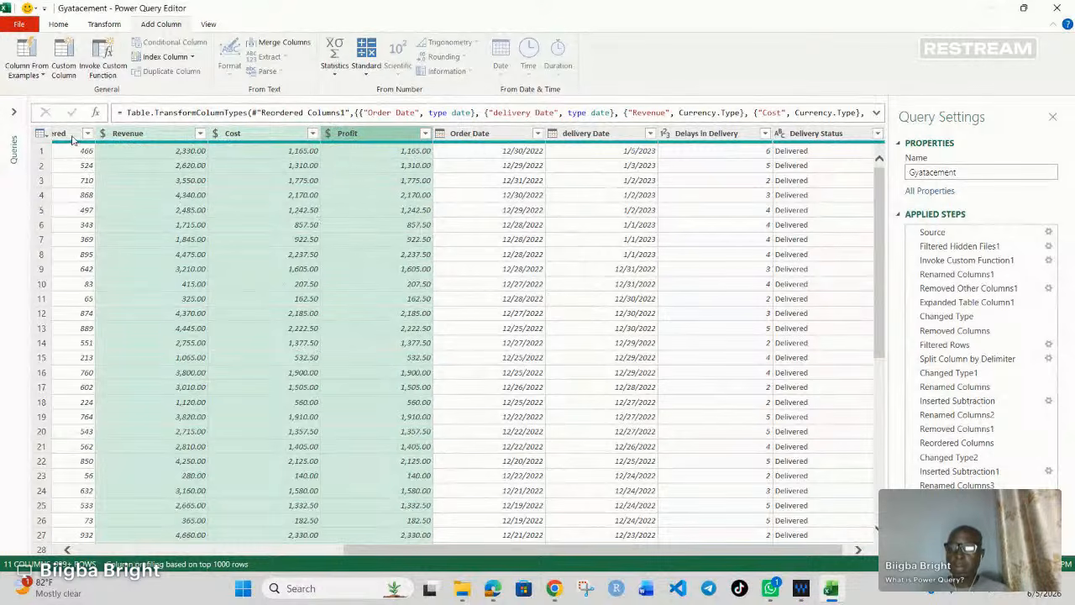
left_click(235, 198)
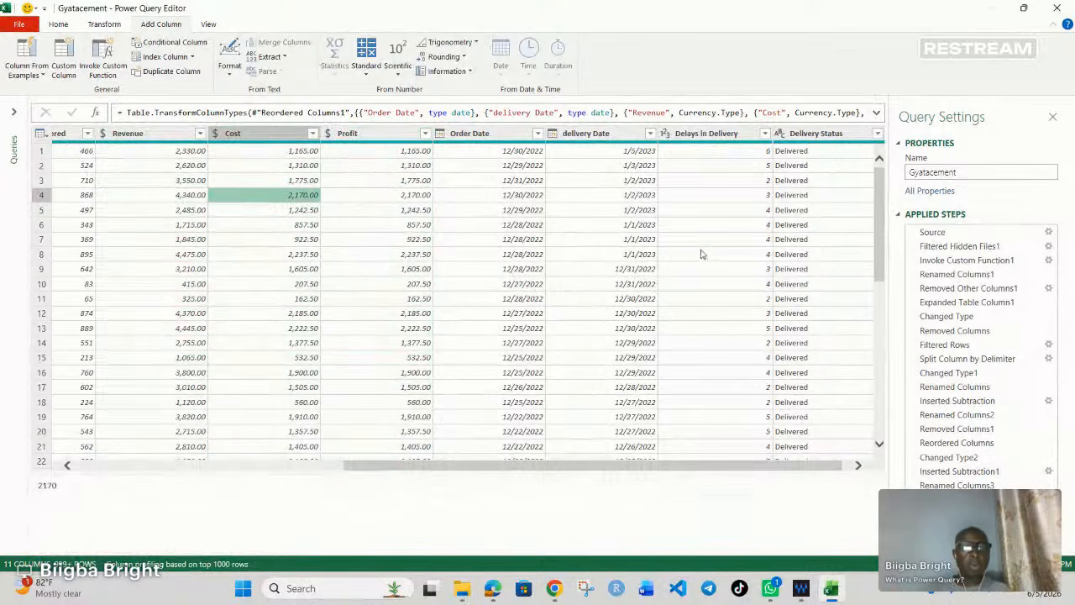
scroll(630, 282, "down", 5)
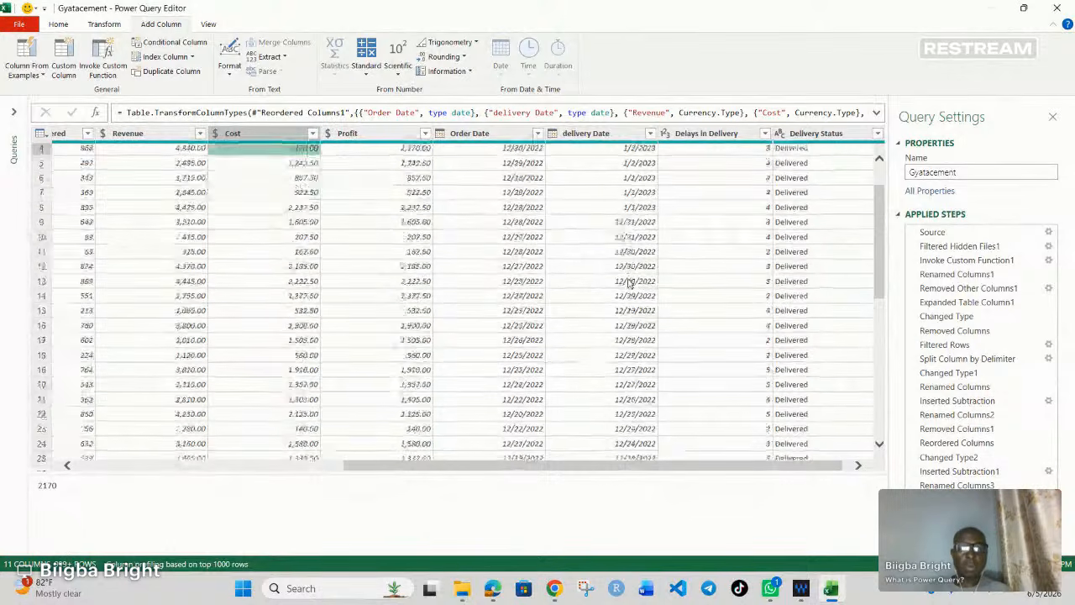
scroll(630, 282, "up", 5)
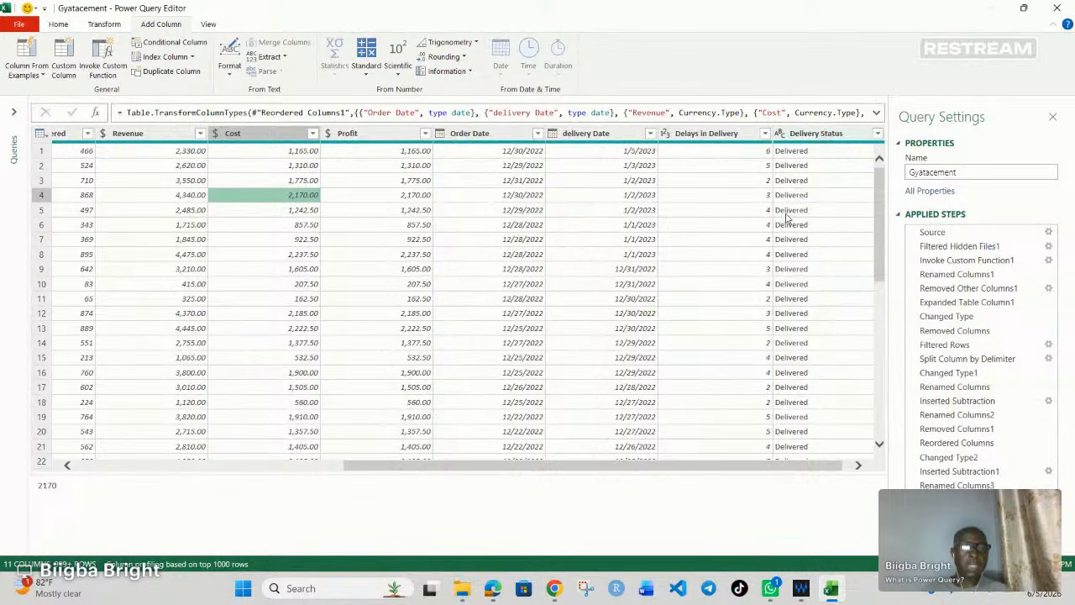
Try removing the Delivery Status column, and restore it by deleting that removal from the applied steps.
left_click(803, 139)
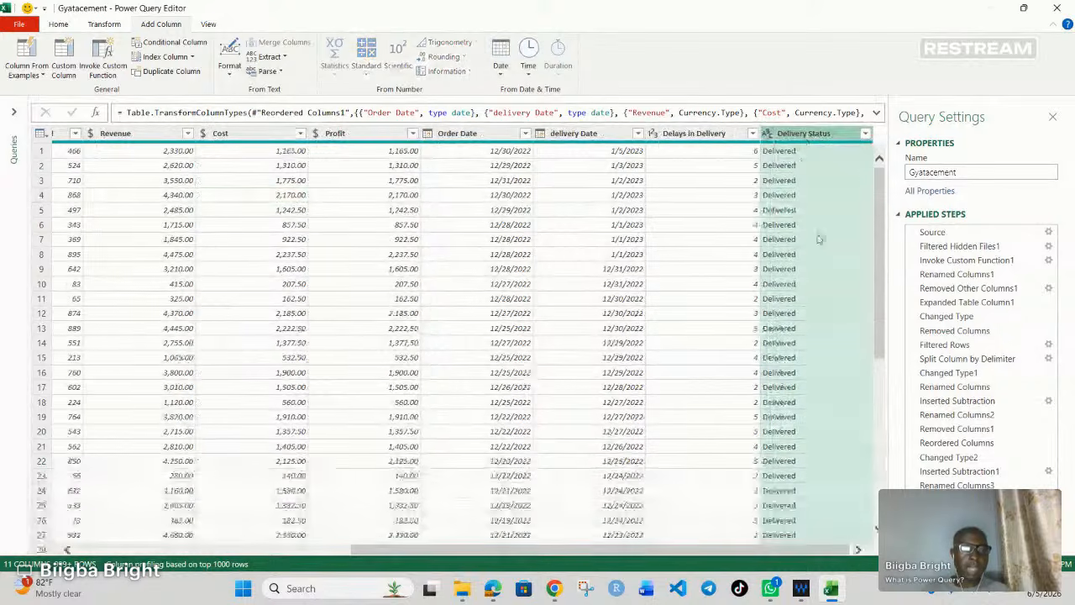
right_click(817, 141)
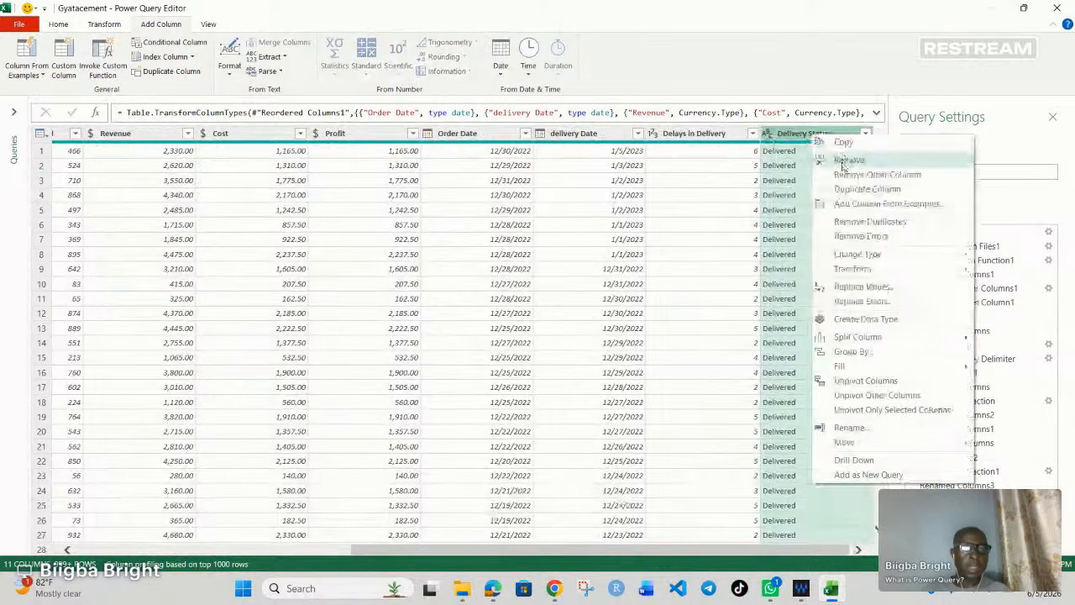
left_click(843, 167)
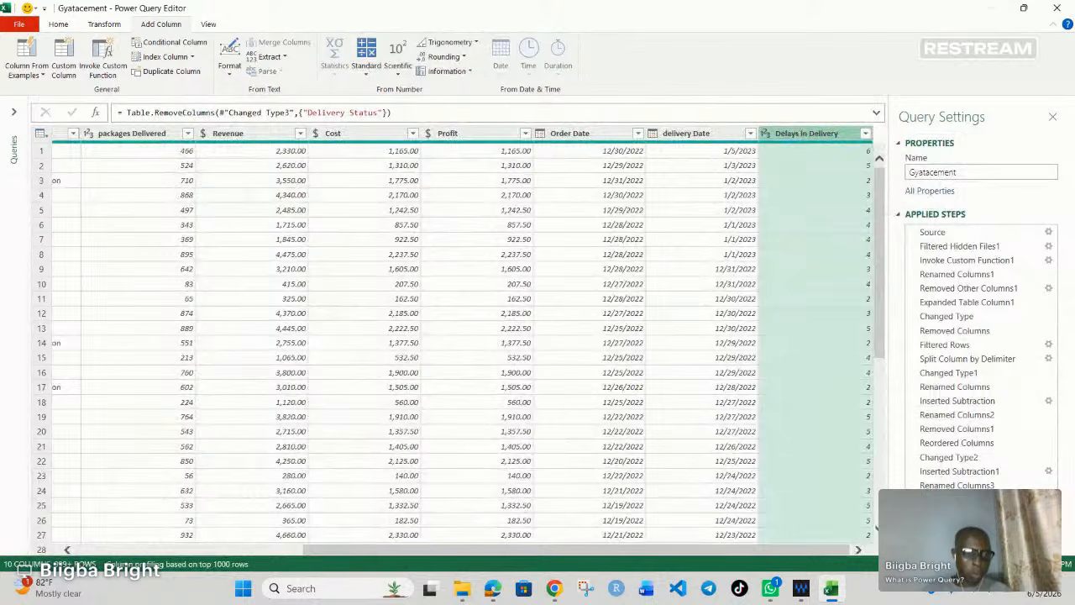
left_click(911, 527)
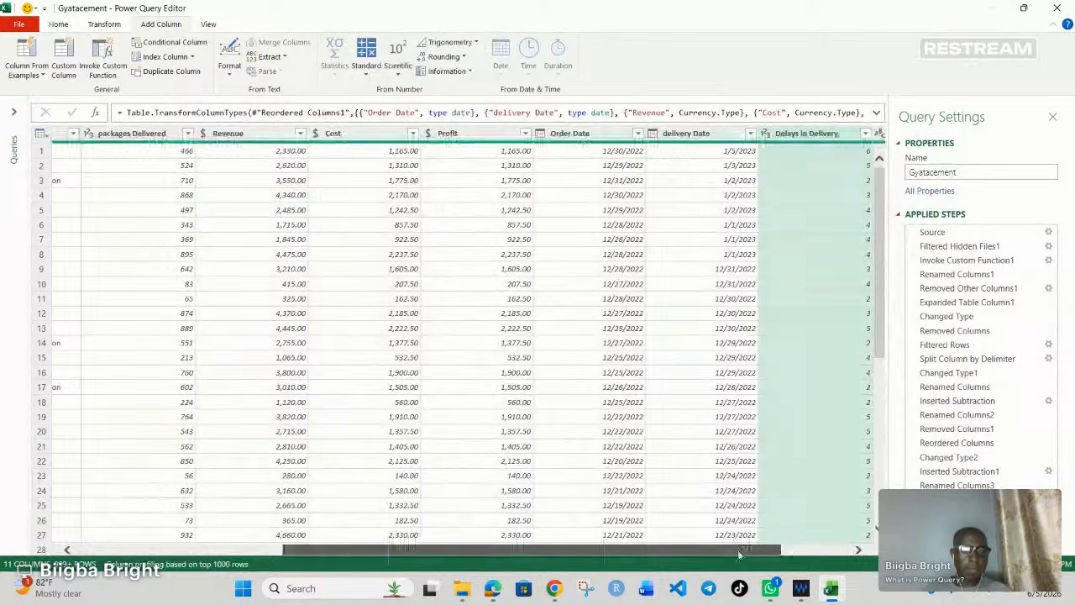
left_click_drag(740, 550, 807, 550)
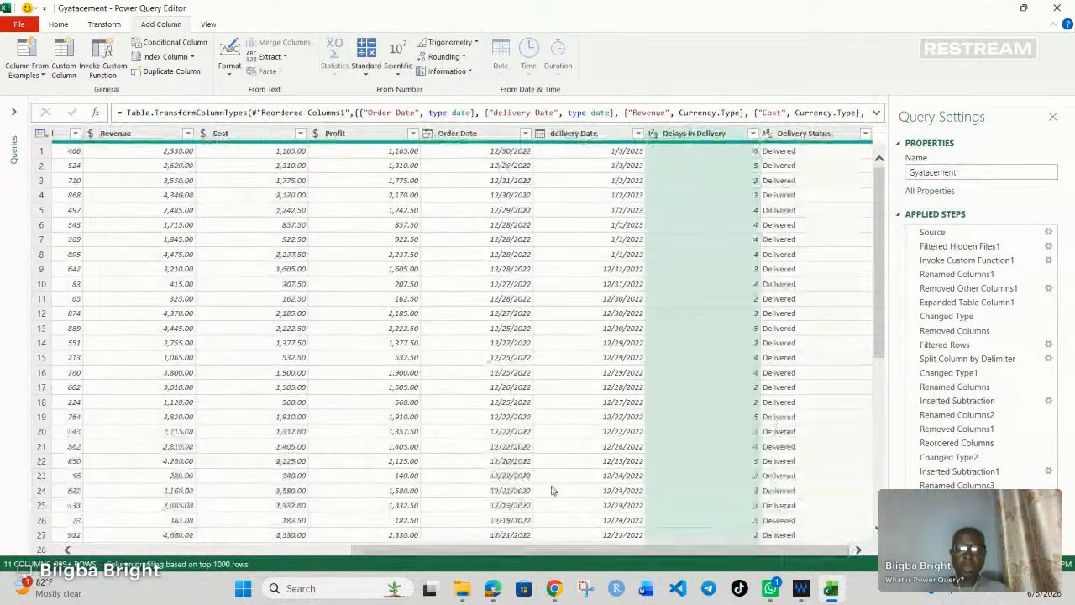
Close the query editor and load the cleaned Gyatacement query into a new worksheet table.
left_click_drag(564, 549, 341, 546)
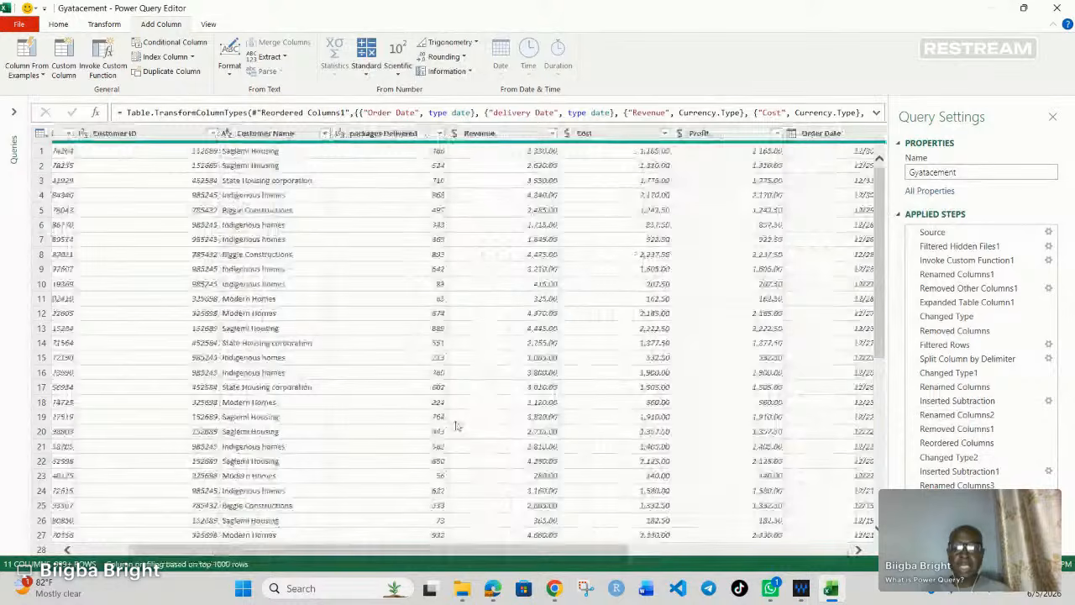
left_click_drag(500, 552, 395, 543)
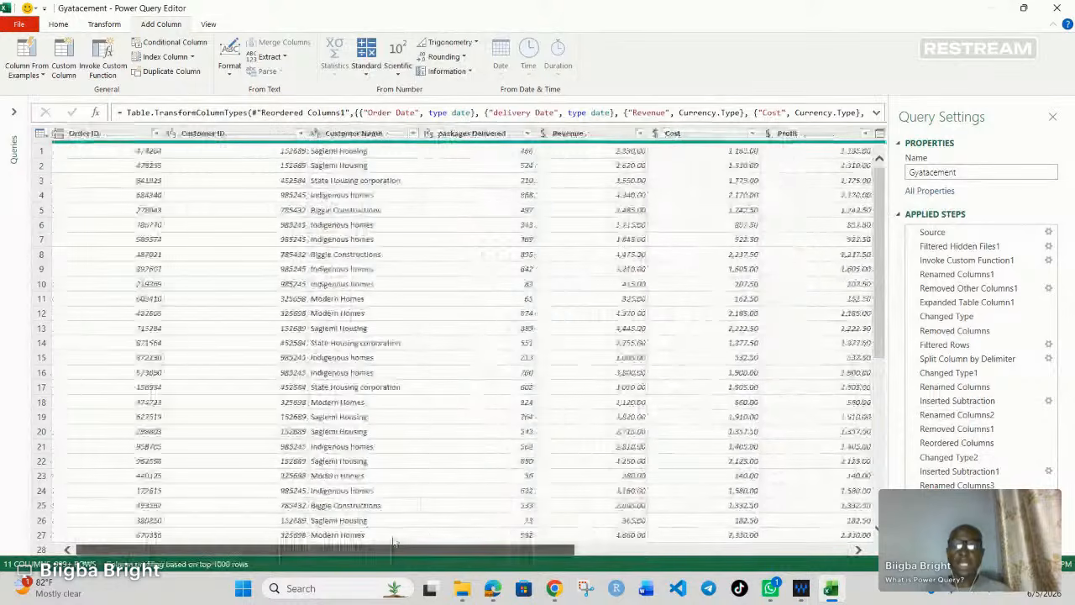
left_click(56, 25)
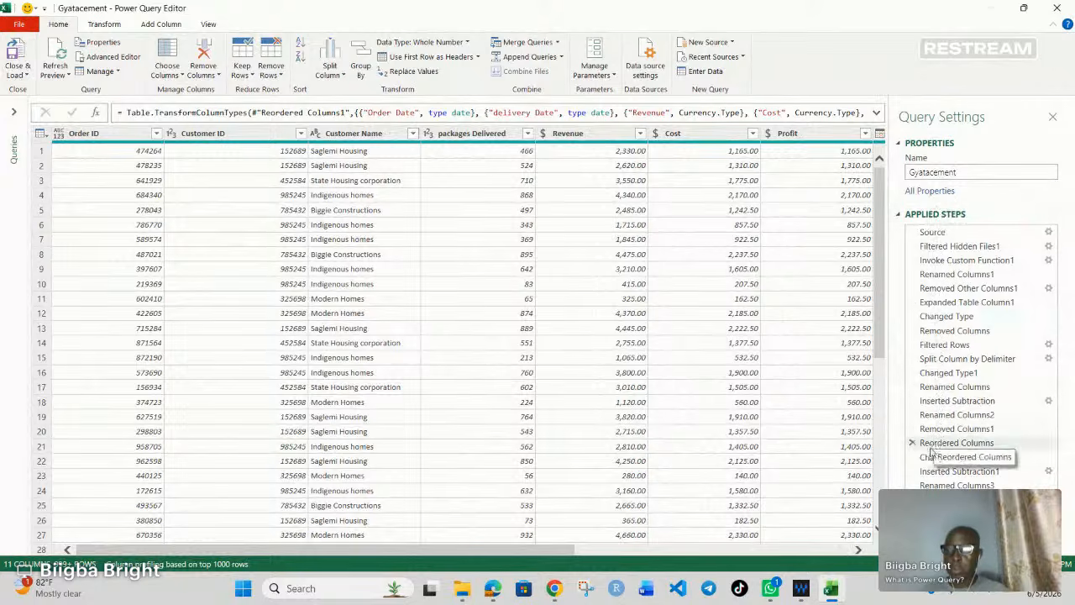
left_click(13, 112)
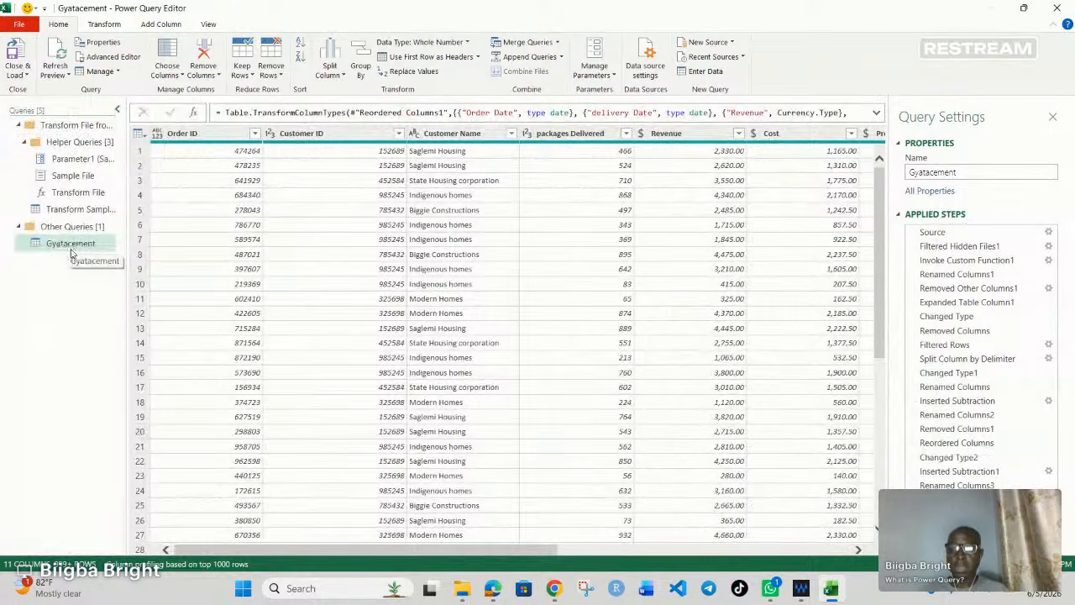
left_click(117, 110)
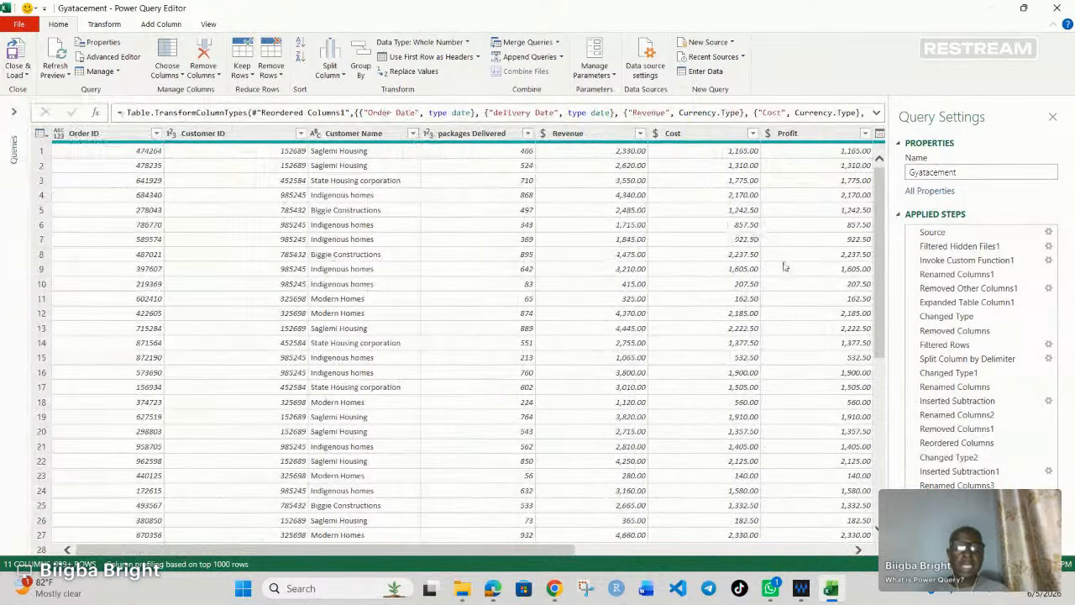
left_click(21, 69)
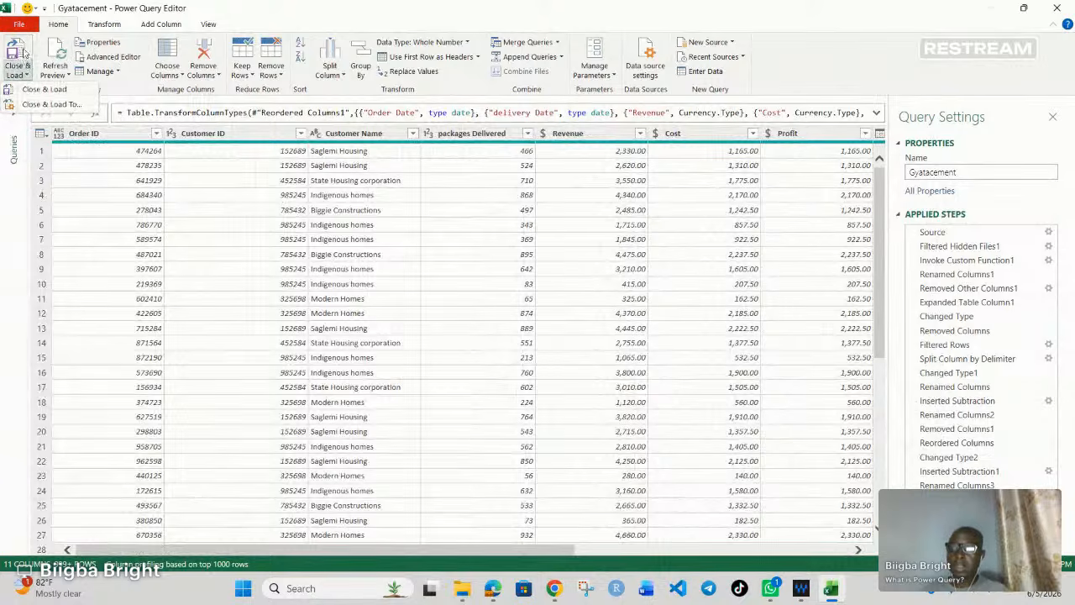
left_click(24, 52)
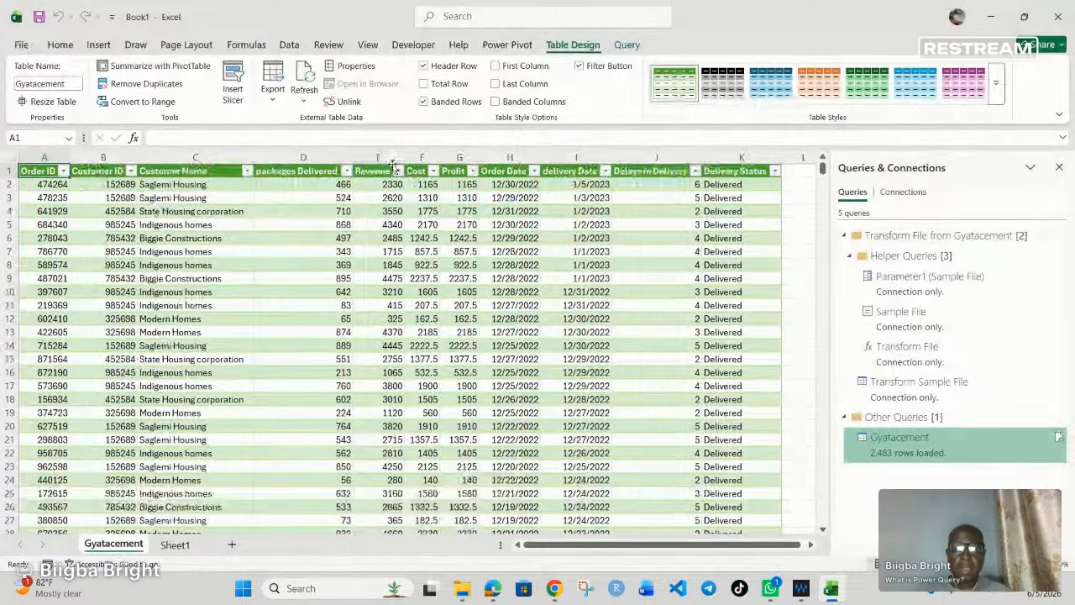
Examine the years available in the Order Date filter, and the Gyatacement query's preview and available query actions.
left_click(534, 171)
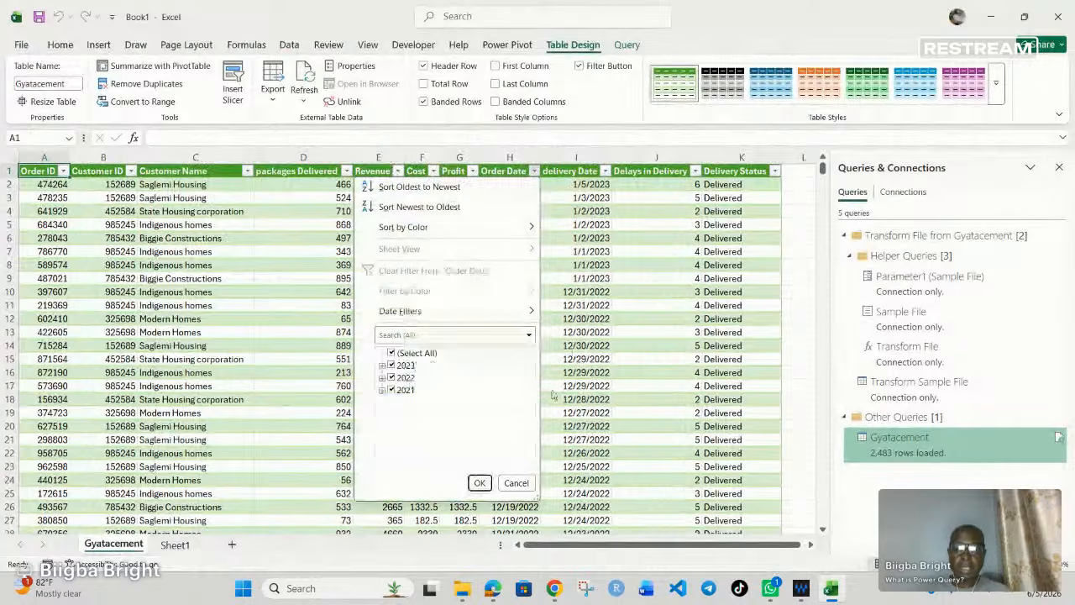
key("Escape")
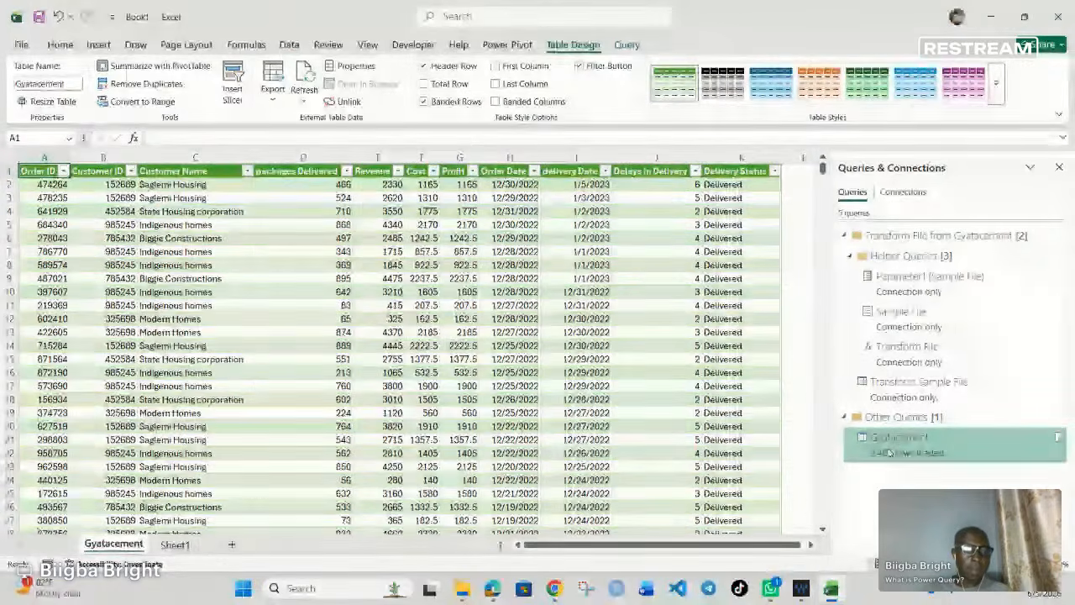
mouse_move(890, 445)
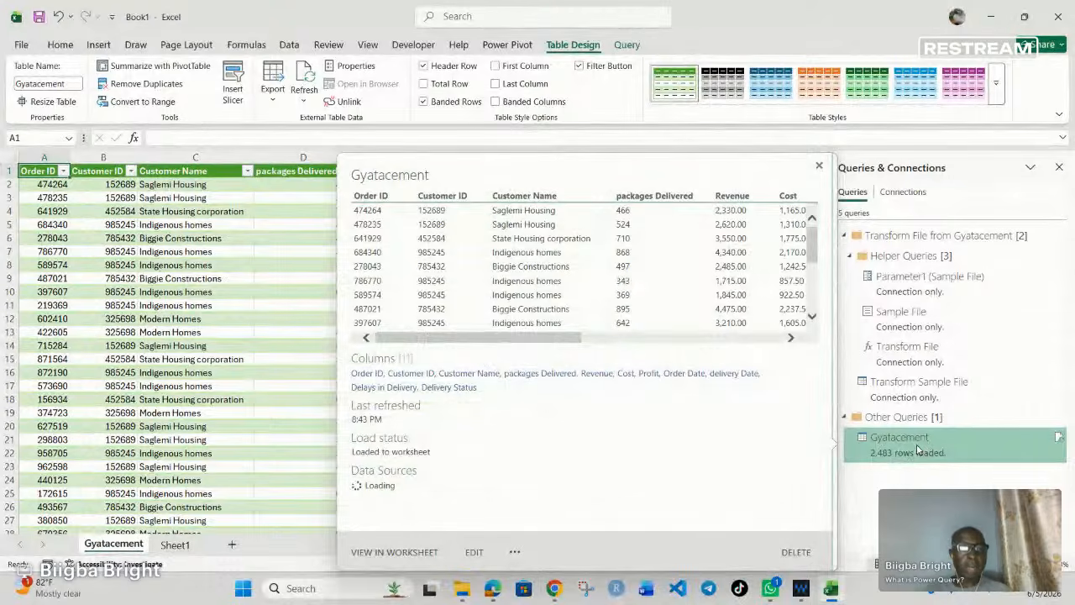
left_click(917, 451)
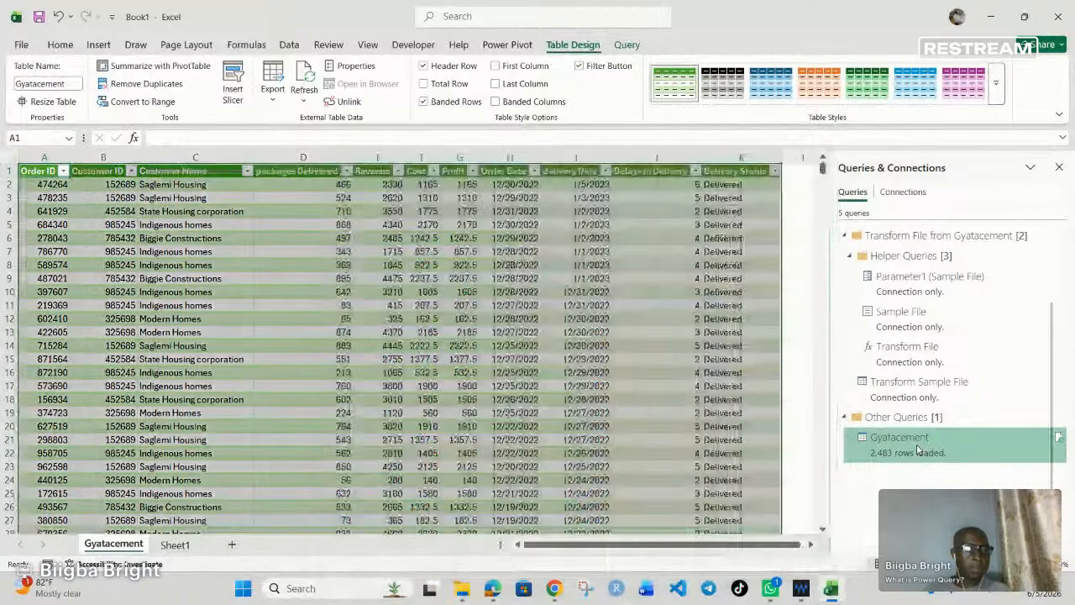
right_click(918, 451)
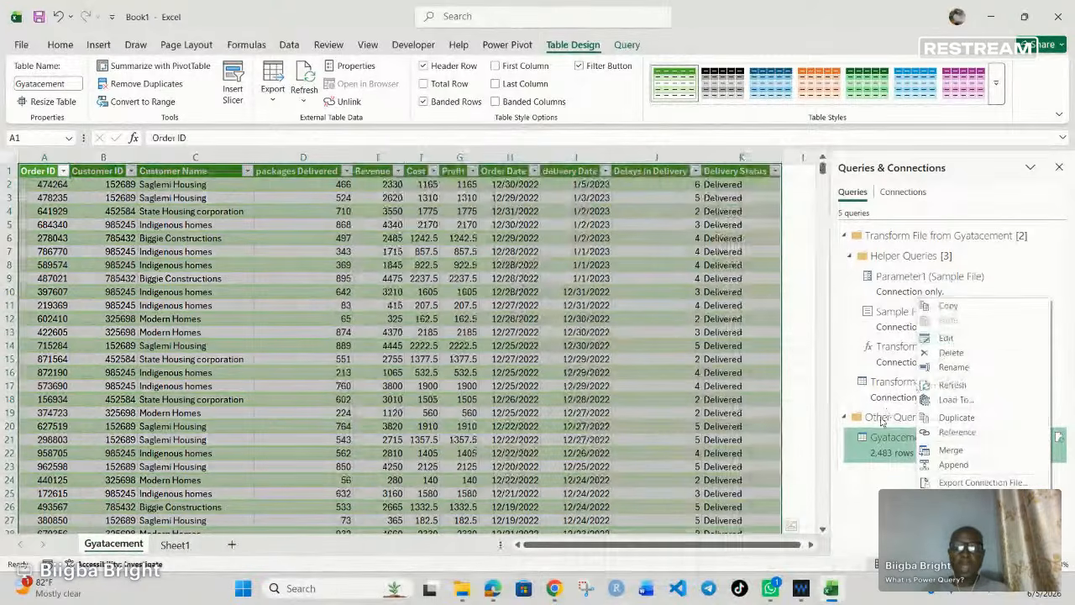
left_click(882, 421)
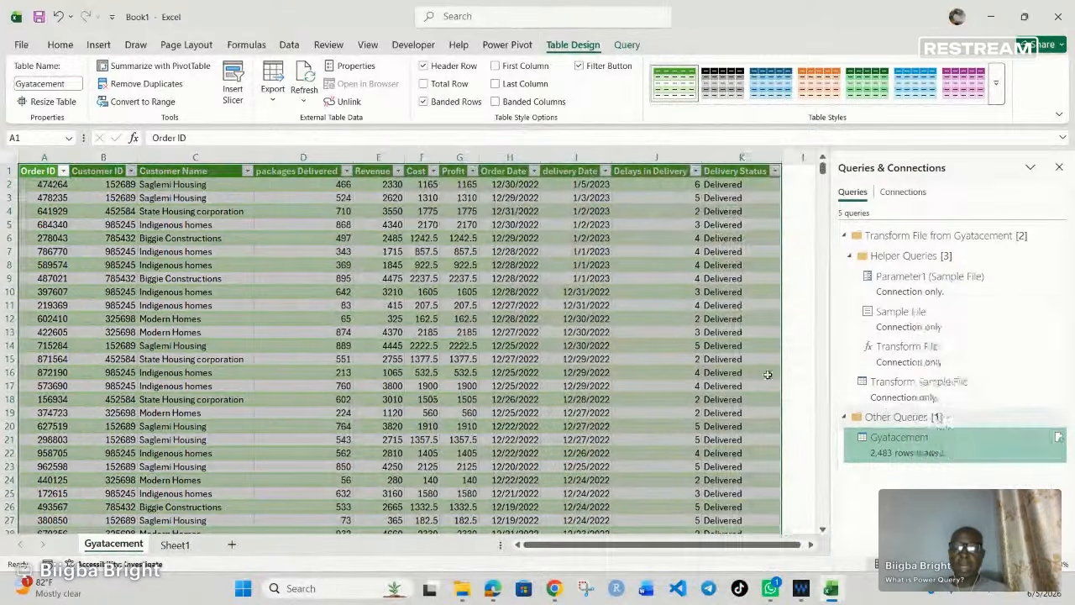
Create a PivotTable from the Gyatacement table on a new worksheet.
left_click(387, 361)
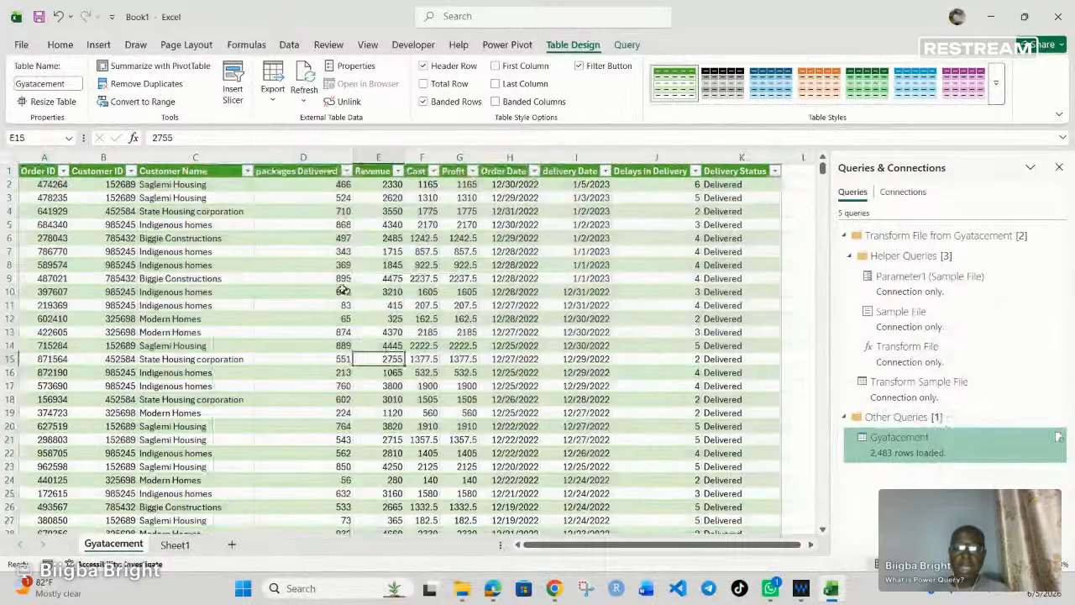
left_click(334, 280)
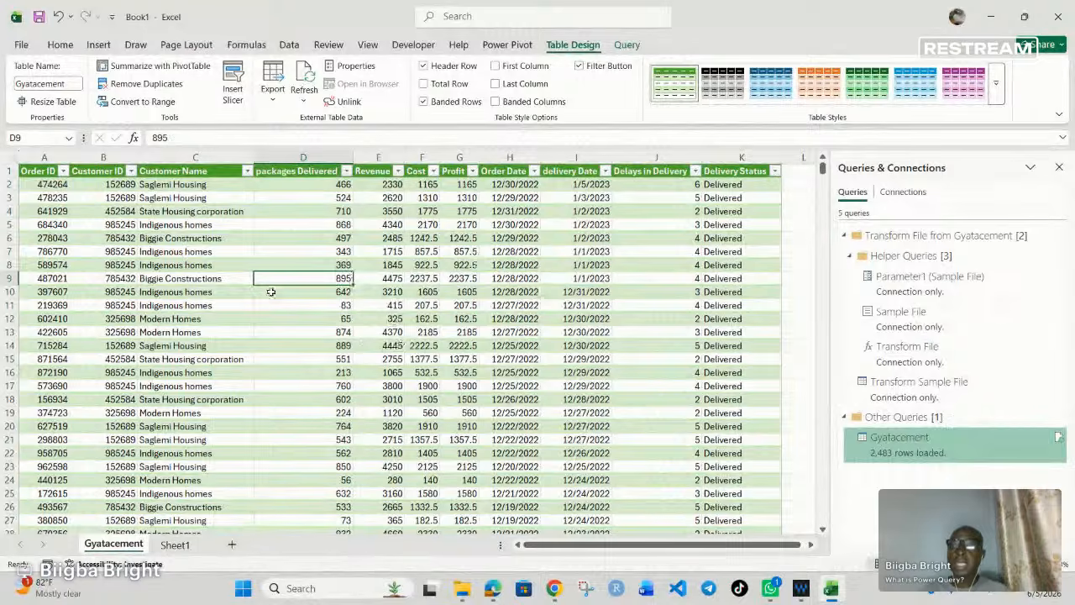
left_click(99, 44)
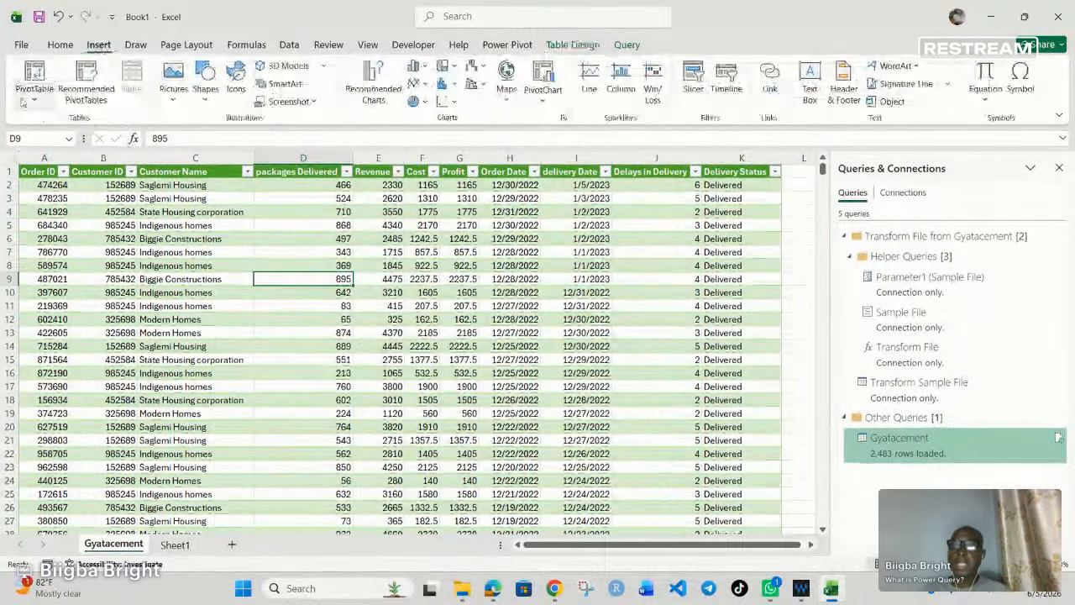
left_click(34, 94)
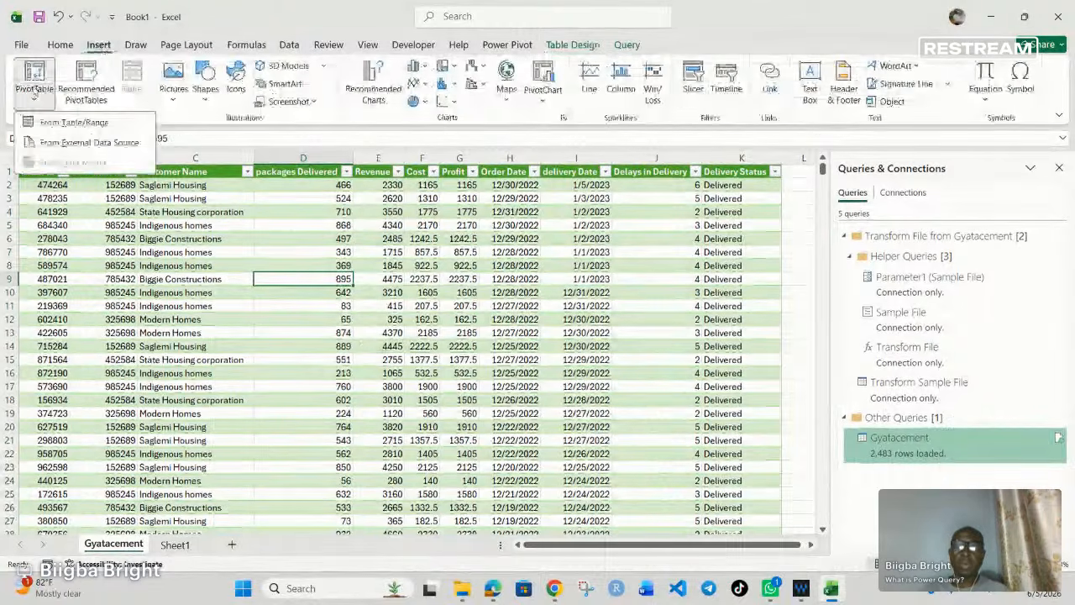
left_click(74, 122)
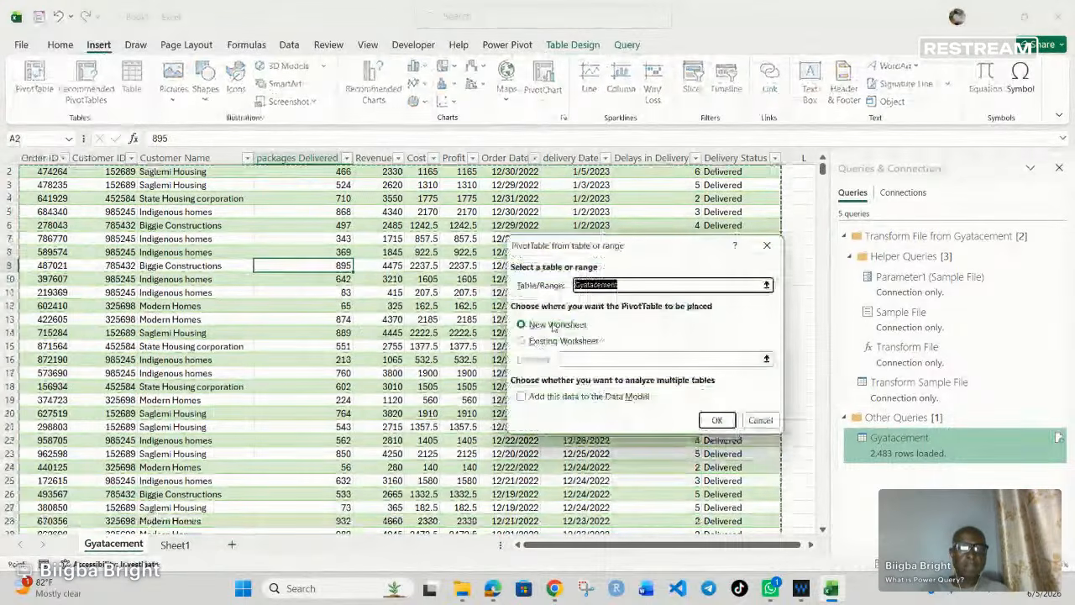
key("Return")
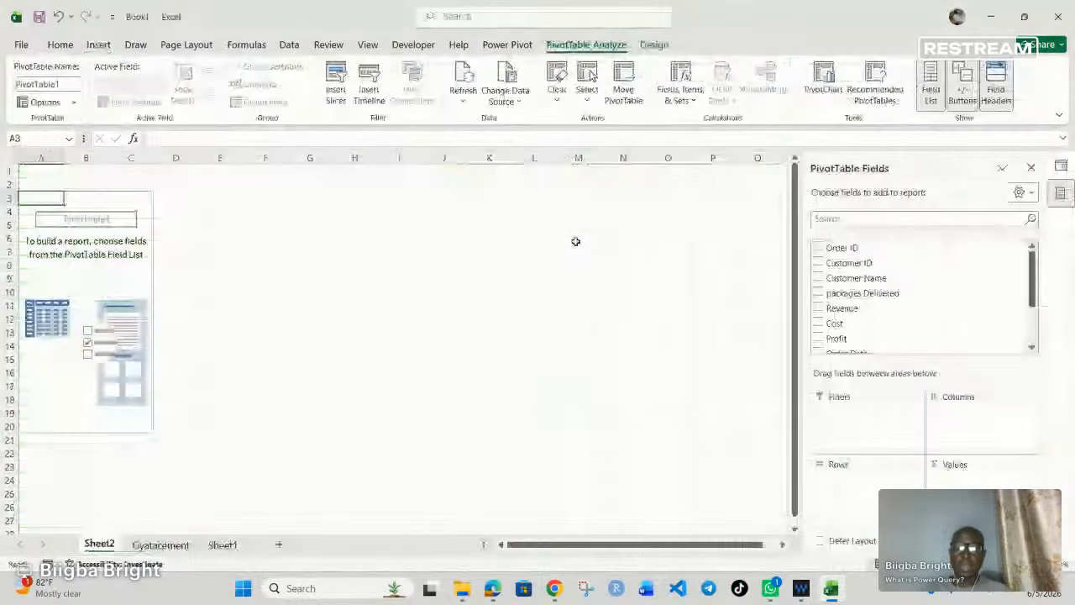
Summarize Profit as the PivotTable's values and use Order Date for its rows.
scroll(894, 287, "down", 2)
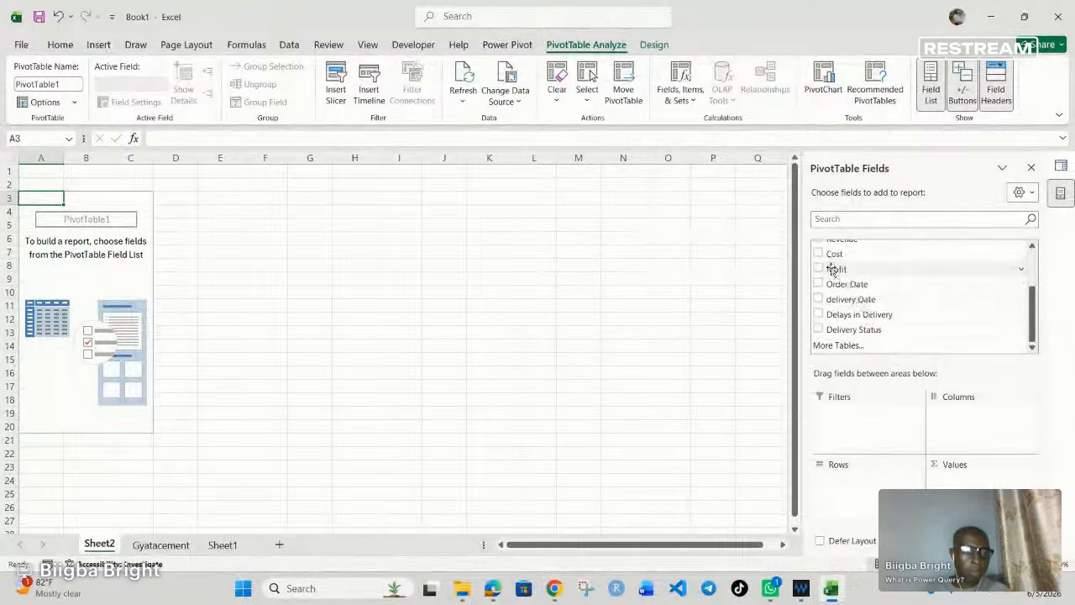
left_click_drag(834, 268, 978, 484)
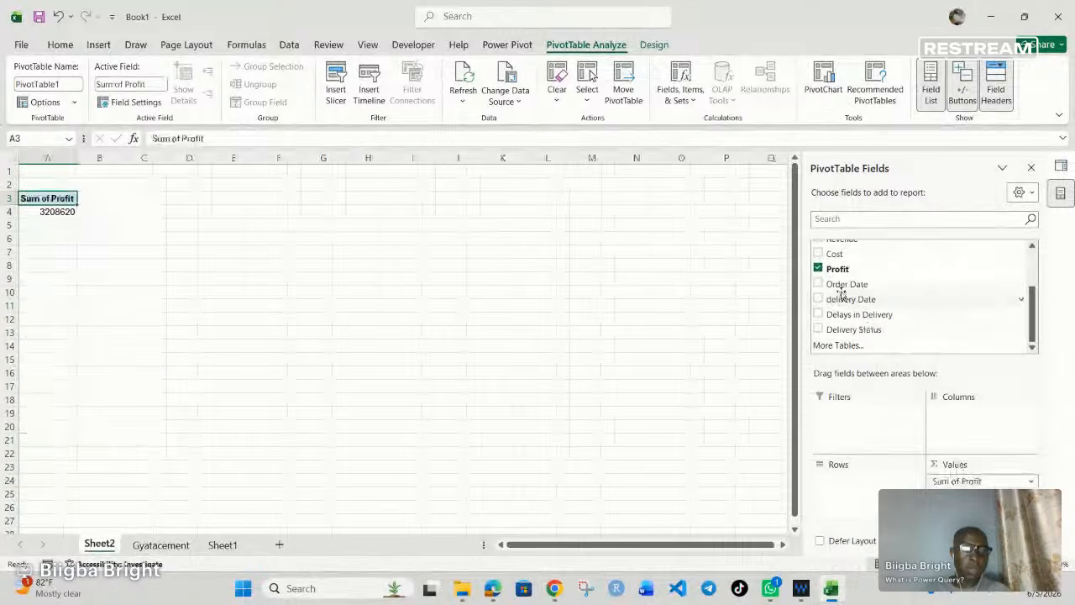
left_click_drag(823, 290, 830, 489)
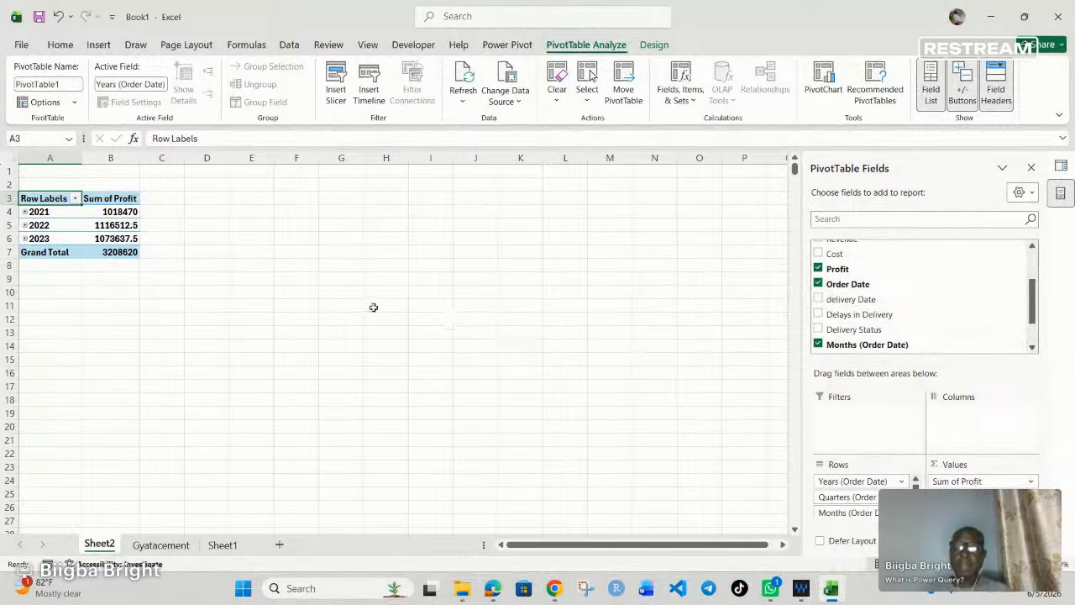
Insert a Line with Markers PivotChart based on the profit PivotTable.
left_click(115, 226)
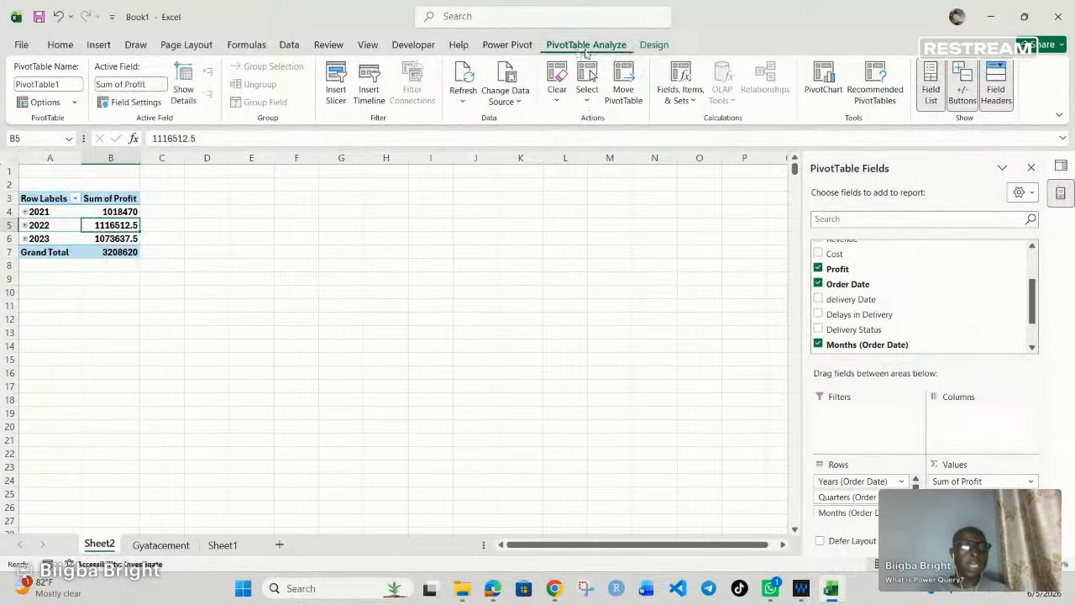
left_click(823, 84)
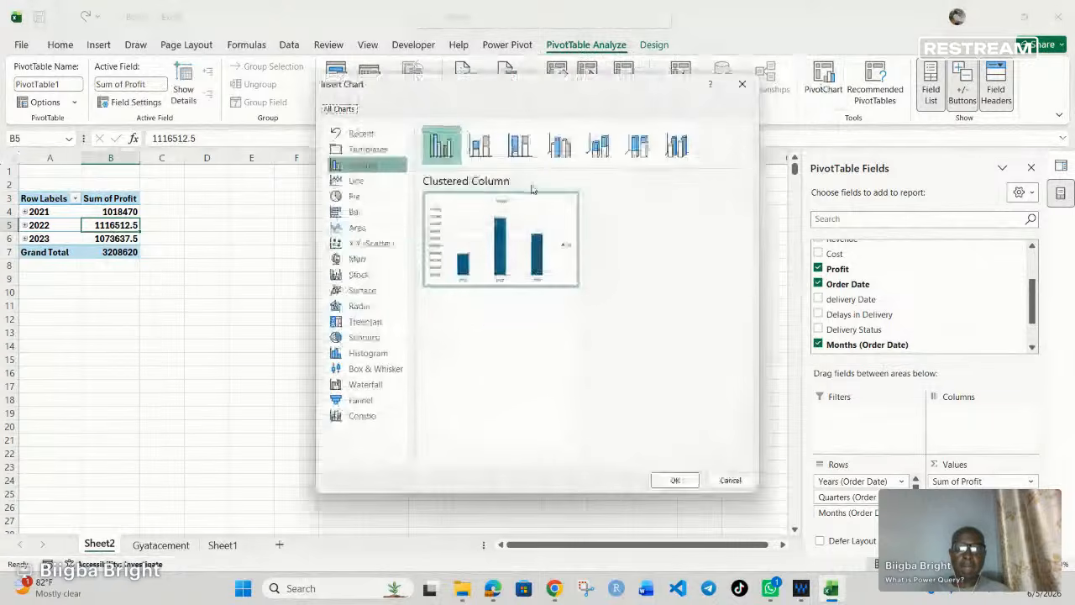
mouse_move(516, 199)
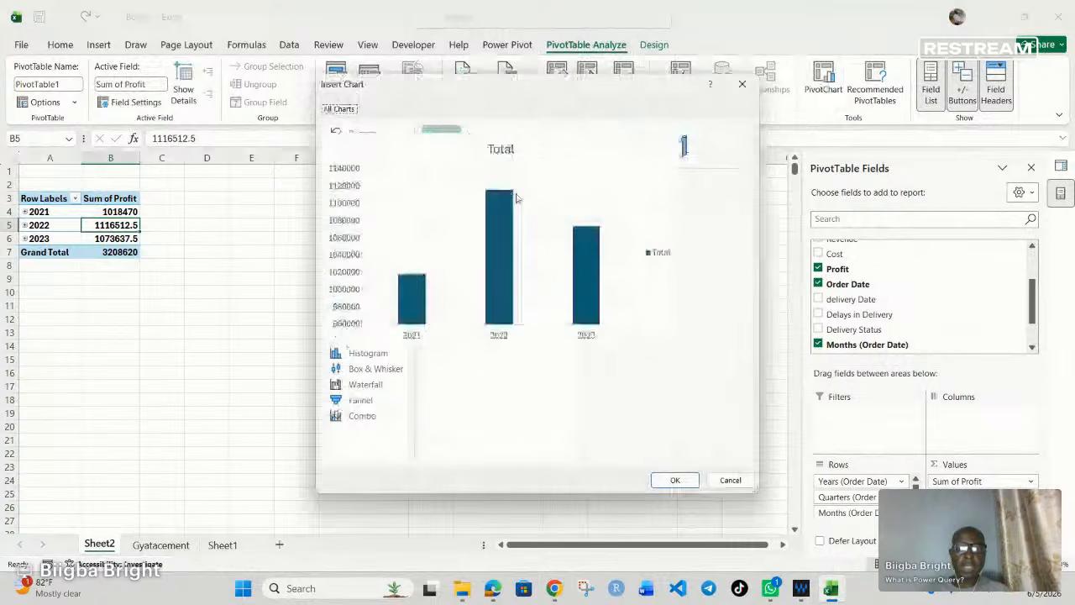
left_click(521, 147)
left_click(356, 180)
mouse_move(467, 239)
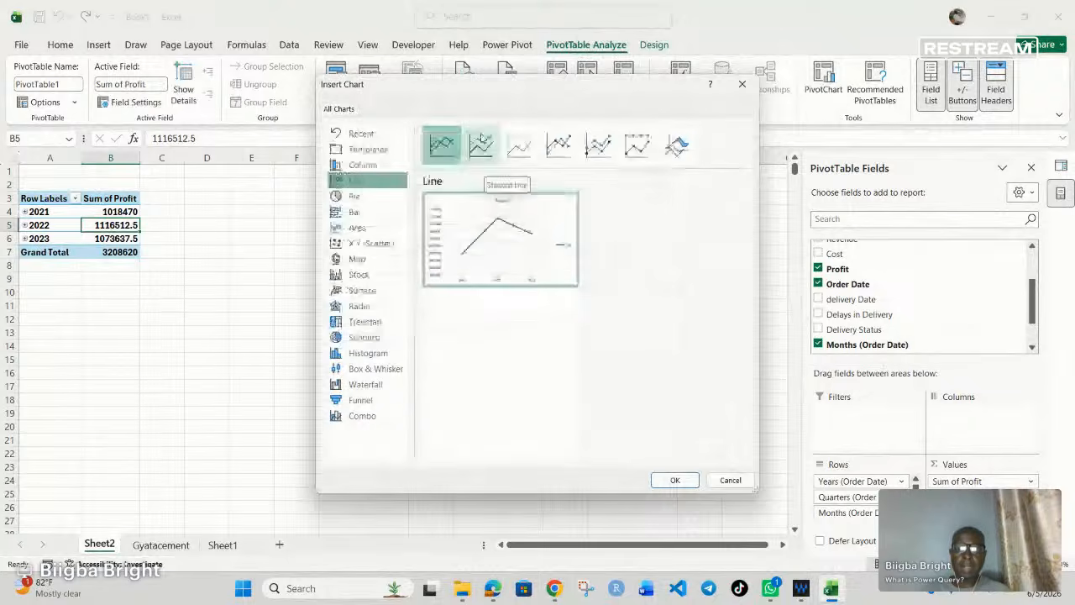
left_click(481, 146)
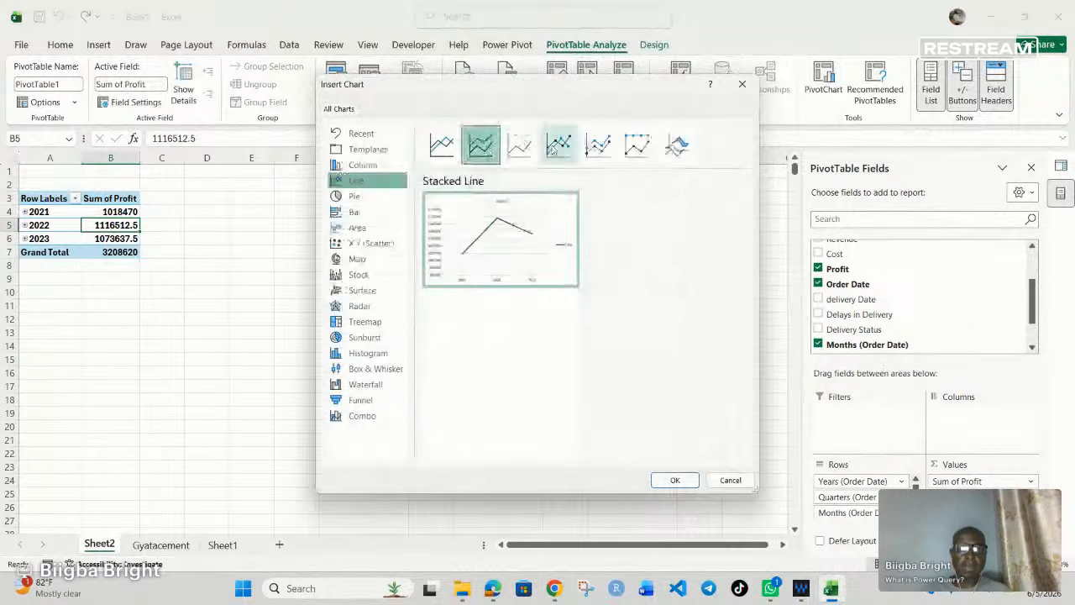
left_click(569, 147)
mouse_move(503, 261)
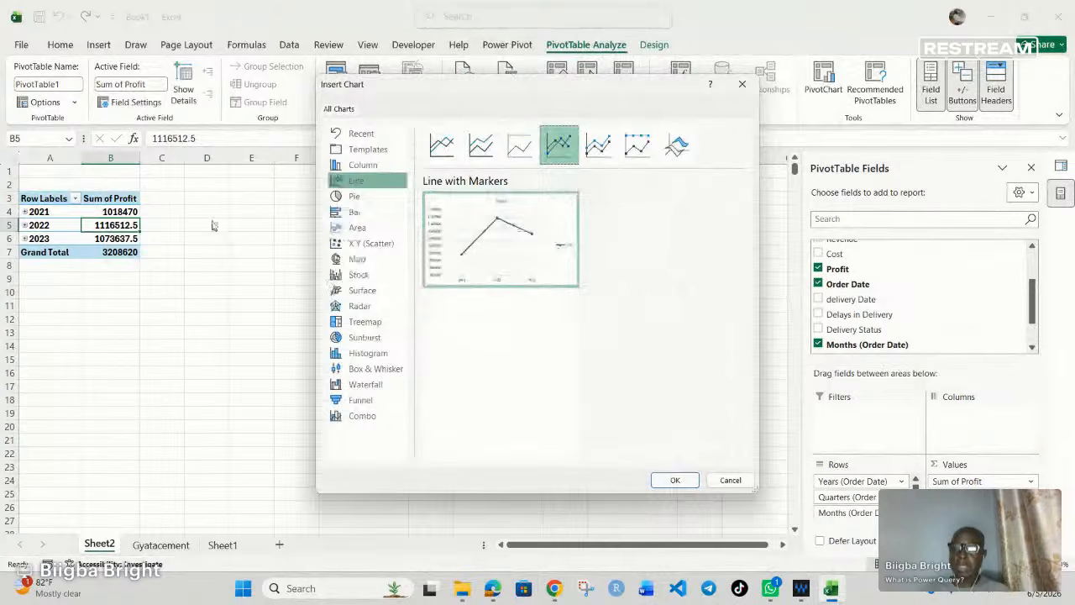
mouse_move(442, 233)
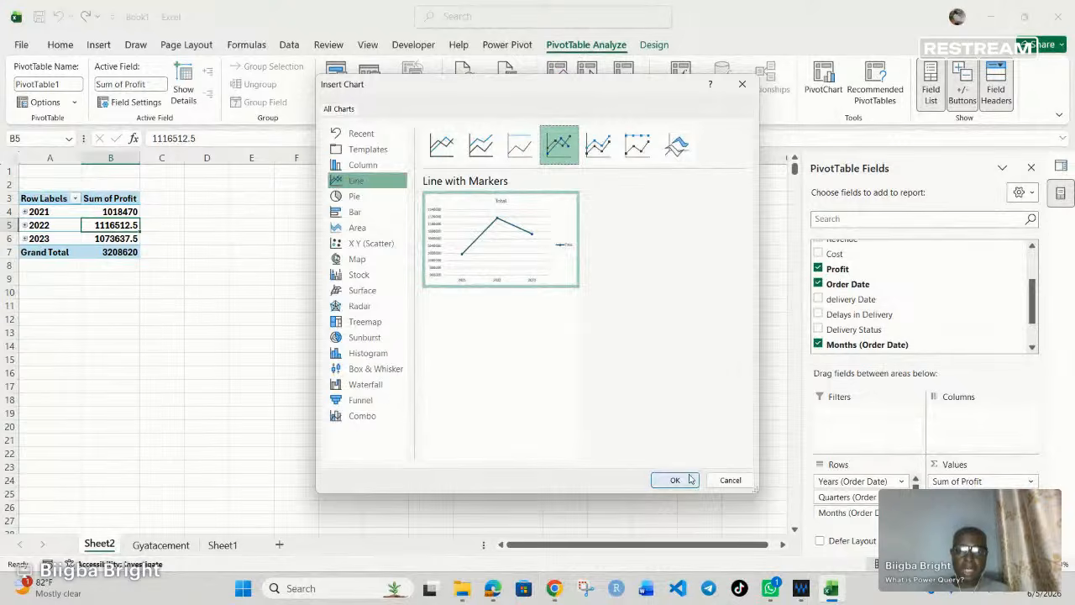
mouse_move(465, 283)
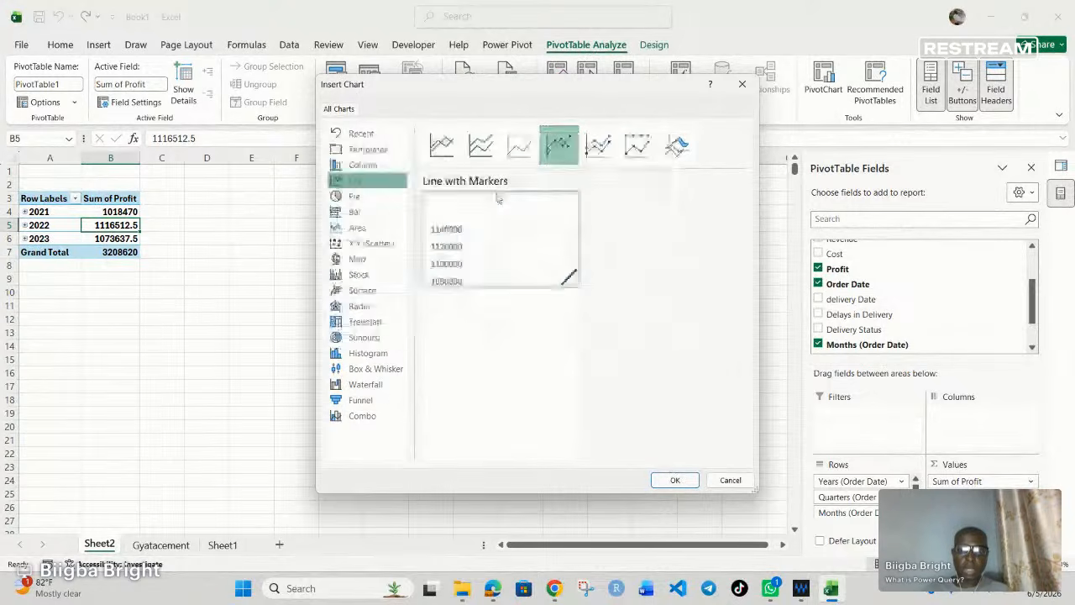
left_click(676, 480)
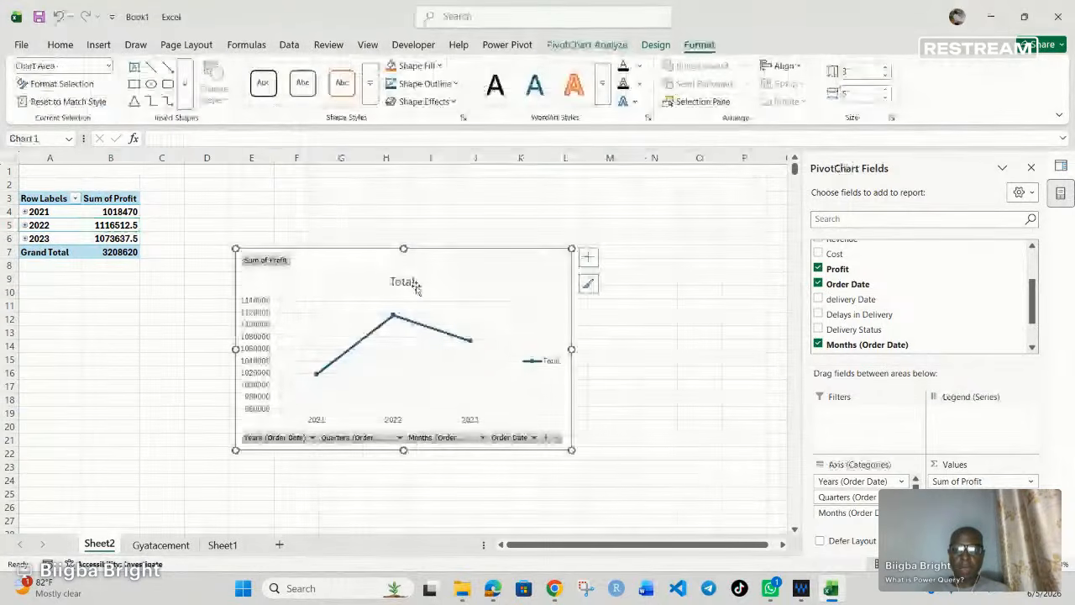
Move the PivotChart up beside the PivotTable and enlarge it to about 3.93" high by 5.99" wide.
left_click_drag(569, 298, 633, 247)
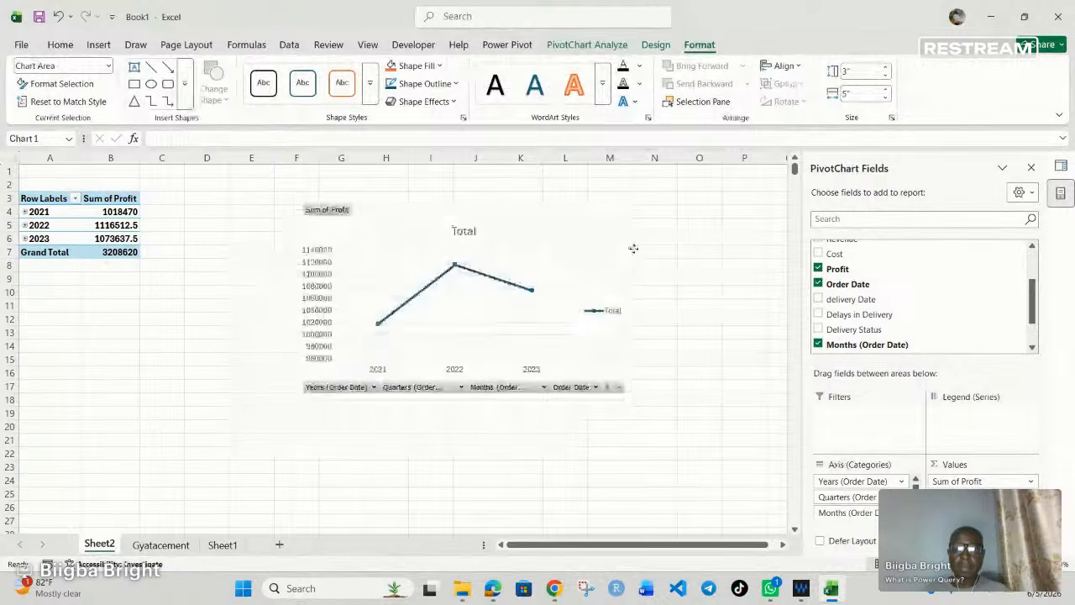
left_click_drag(297, 401, 230, 462)
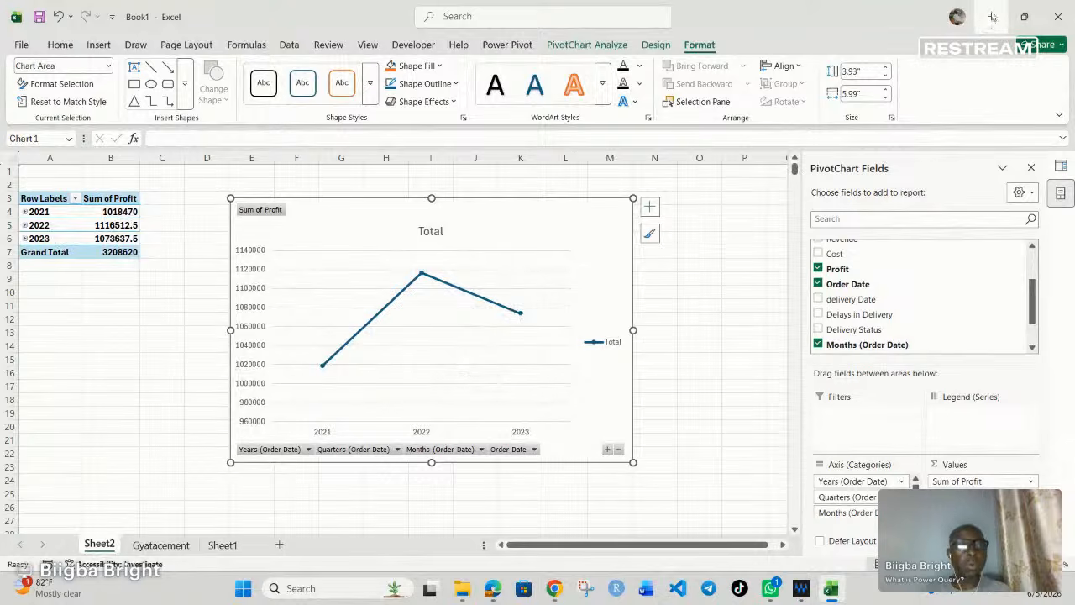
Switch to File Explorer and move the Deliveries_2024 workbook from the Desktop into the Gyatacement folder.
left_click(461, 596)
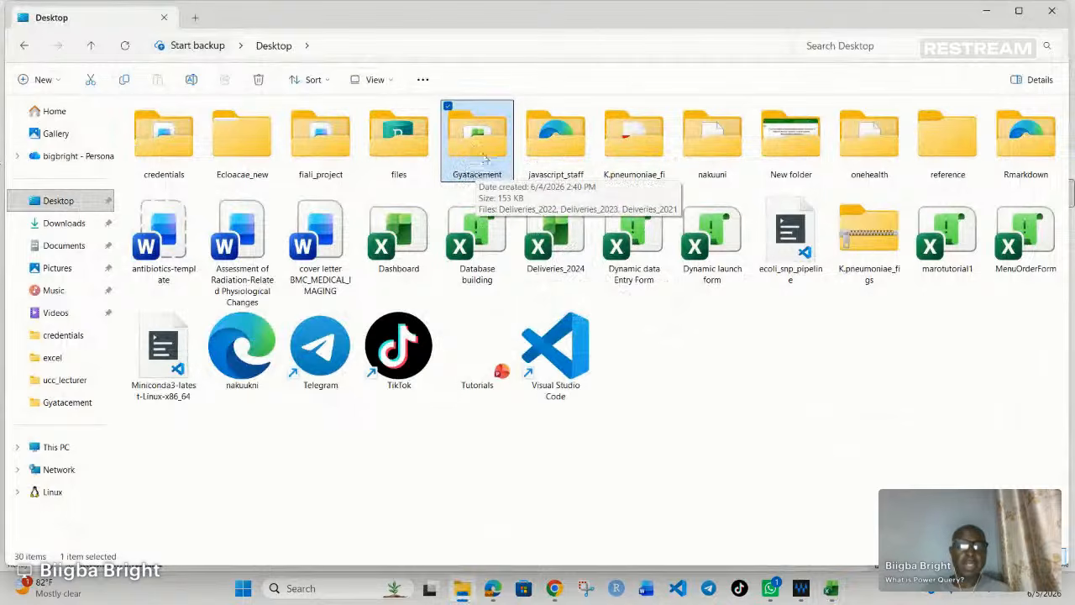
left_click(548, 252)
left_click_drag(548, 252, 448, 118)
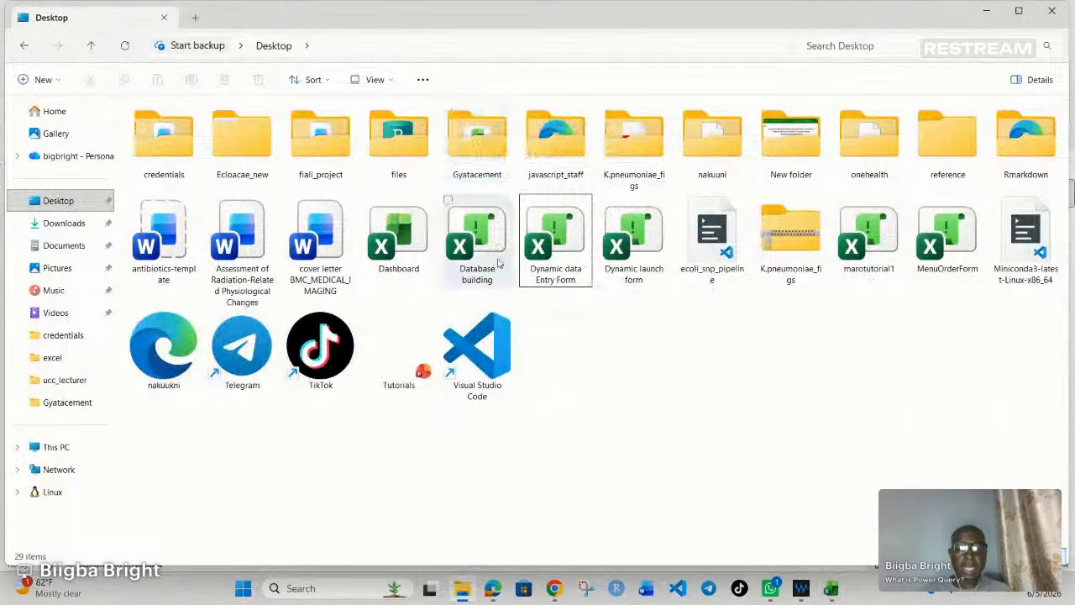
Return to the Excel workbook and refresh the Gyatacement query on its worksheet to load the 2024 deliveries.
left_click(832, 588)
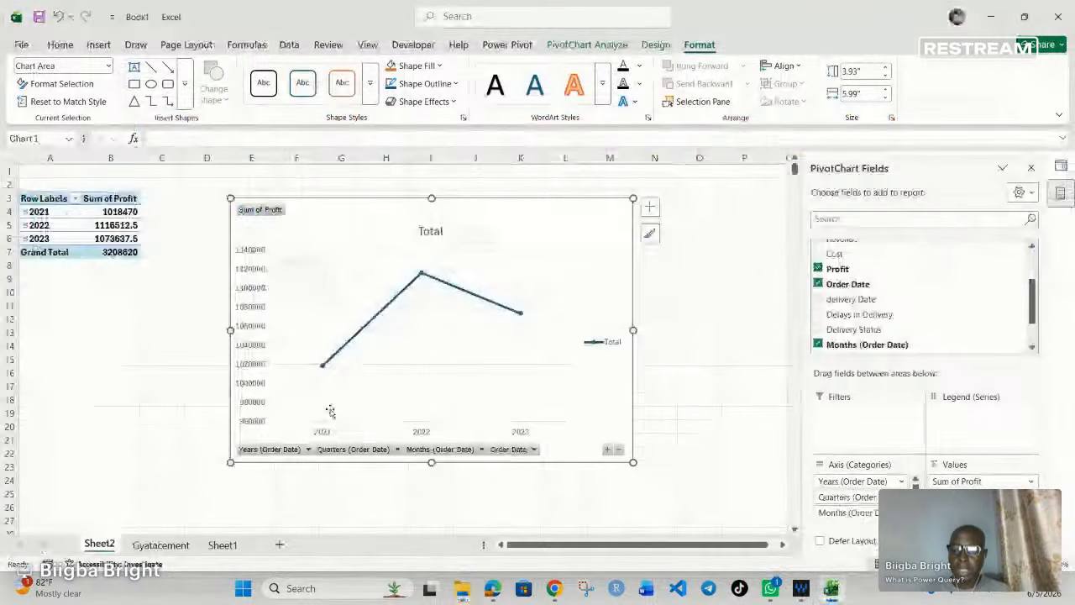
key("ctrl+Page_Down")
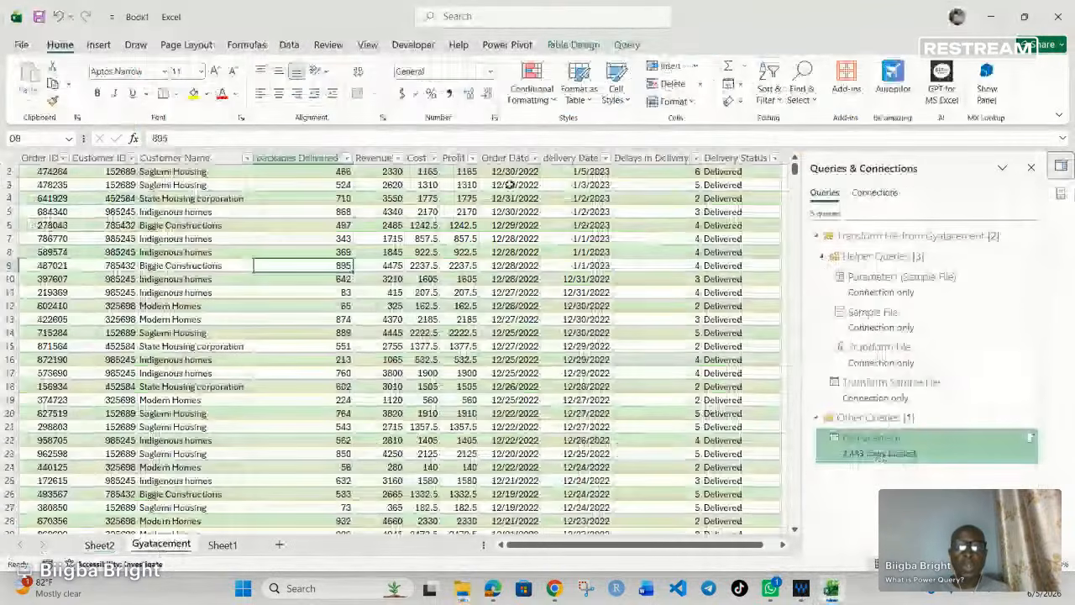
left_click(575, 45)
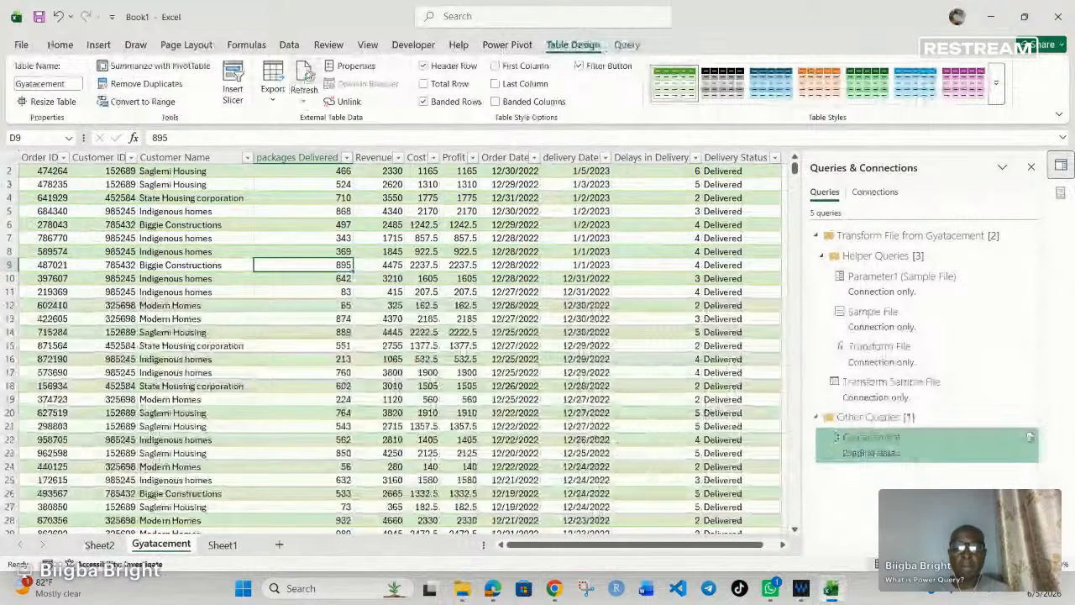
Refresh the profit PivotTable on Sheet2 and collapse the 2024 quarters to the year level.
left_click(100, 545)
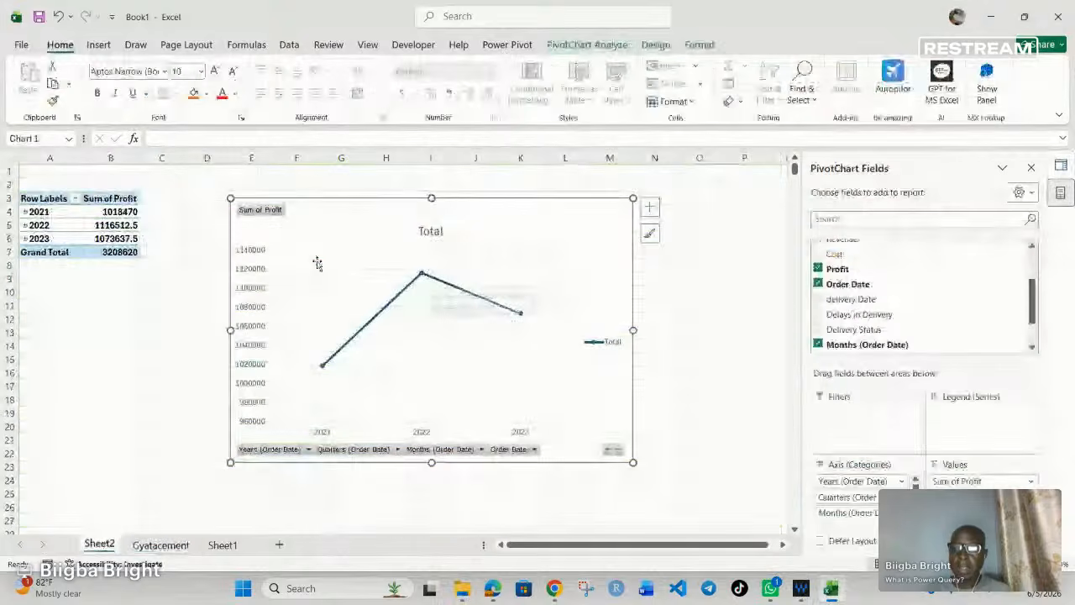
left_click(100, 225)
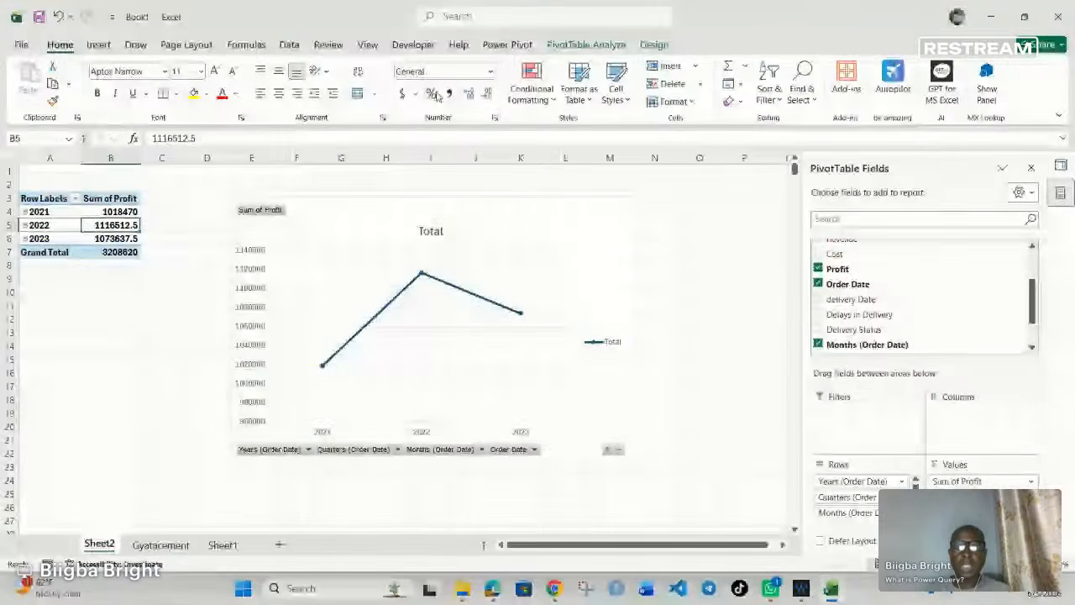
left_click(585, 44)
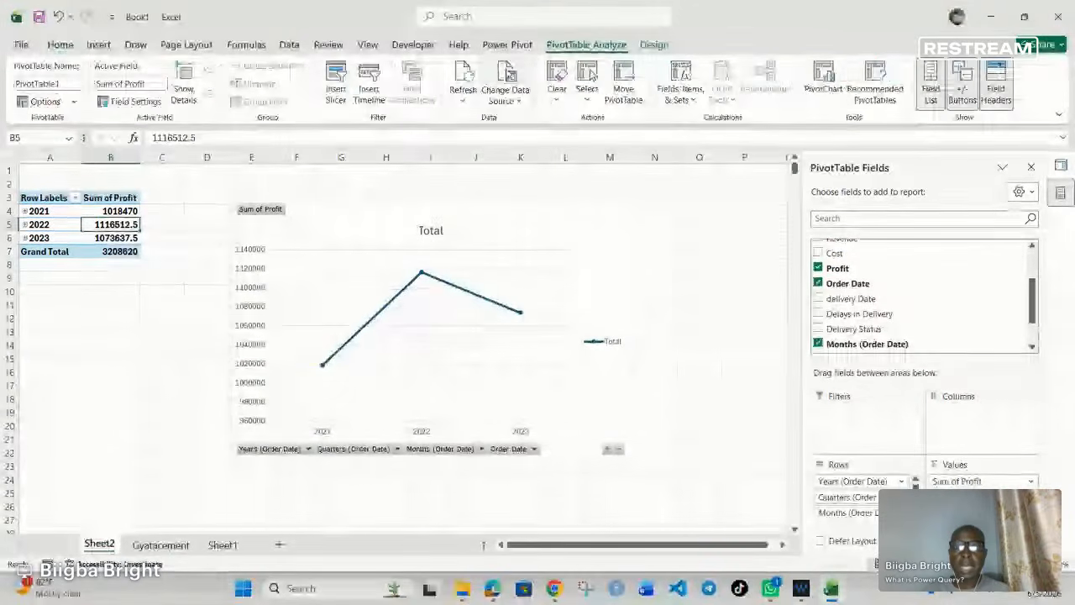
left_click(468, 77)
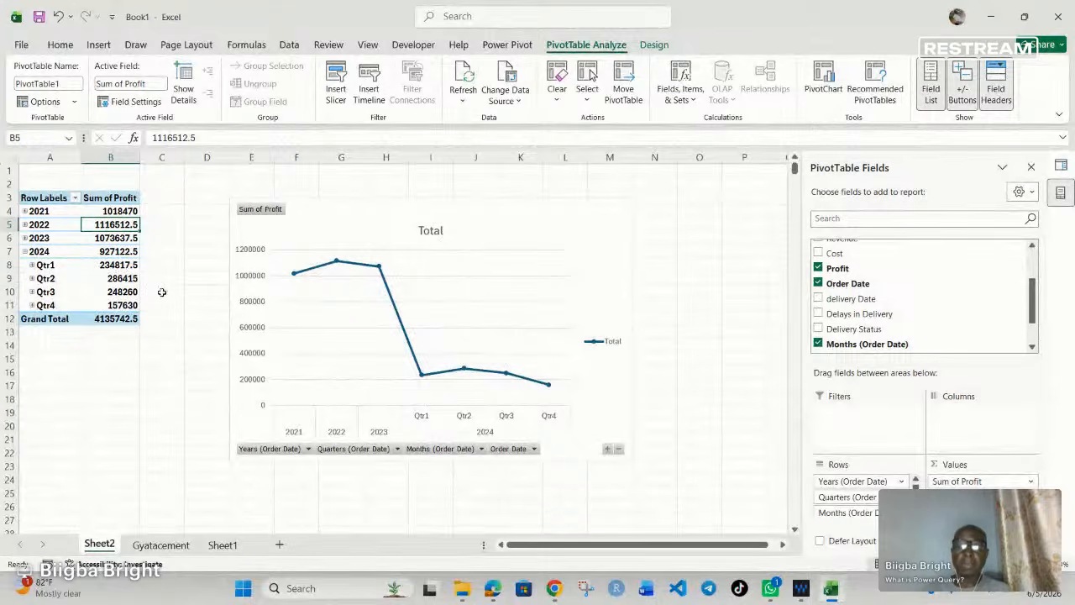
left_click(25, 252)
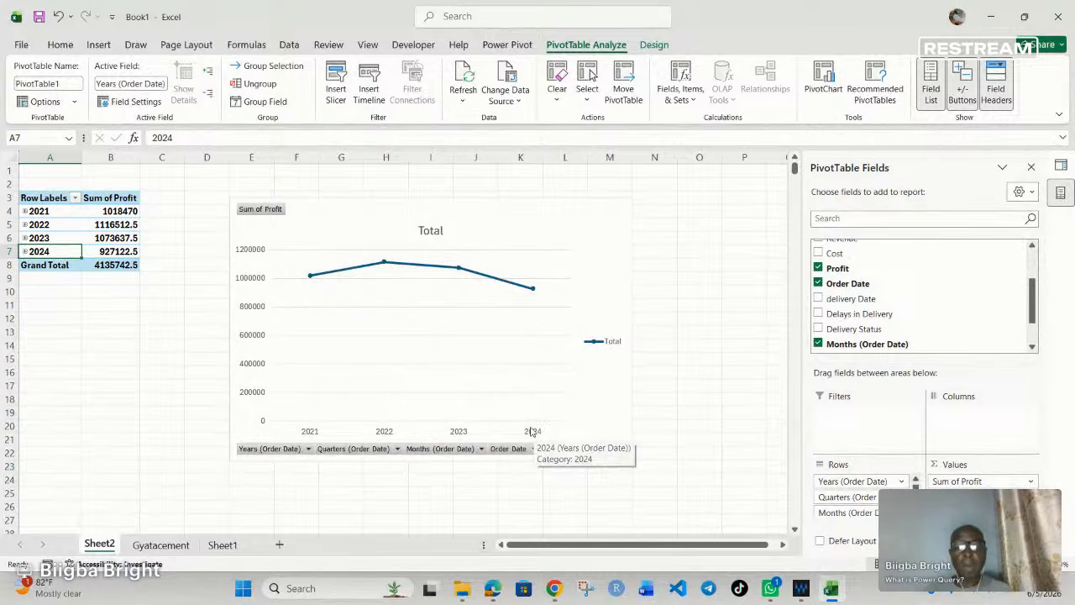
Check which years the Order Date filter of the Gyatacement table lists.
left_click(161, 545)
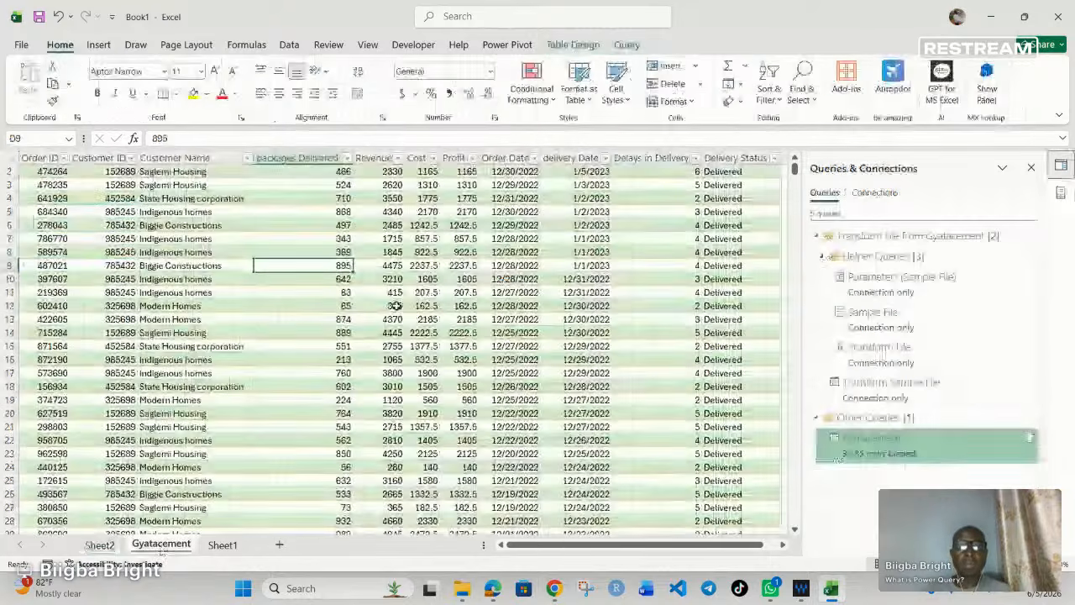
left_click(534, 158)
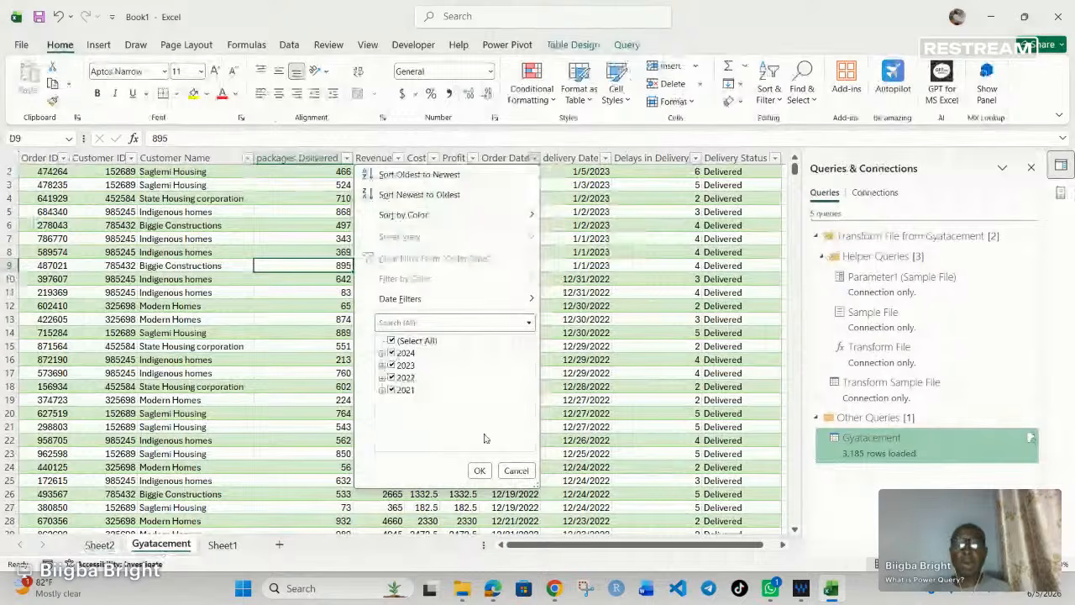
left_click(477, 469)
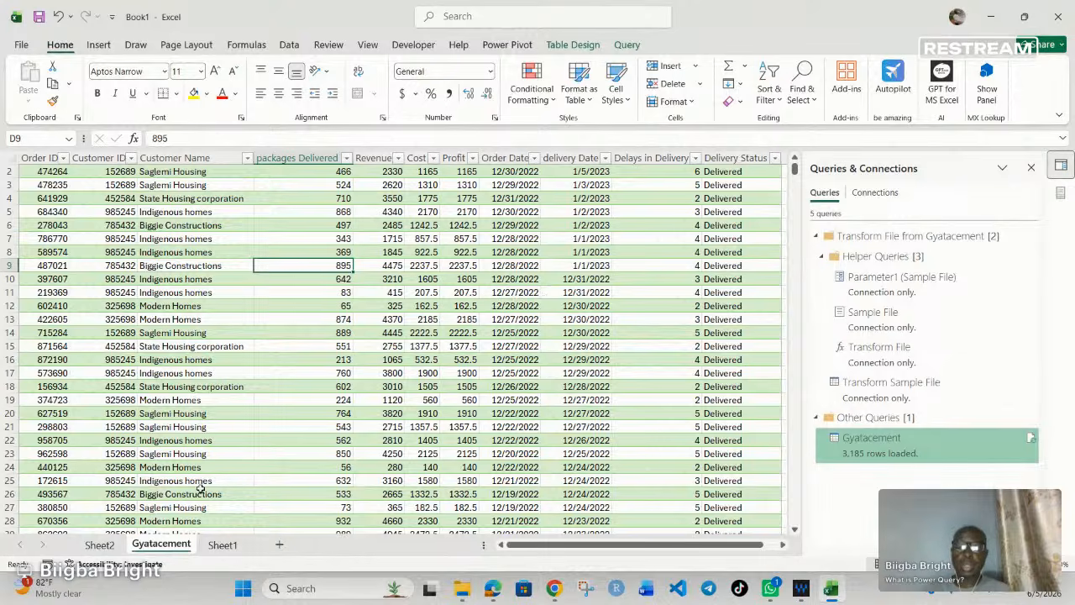
Examine the quarterly profit breakdowns for 2021 and 2022 on Sheet2, and the PivotChart's Years (Order Date) filter options.
left_click(99, 545)
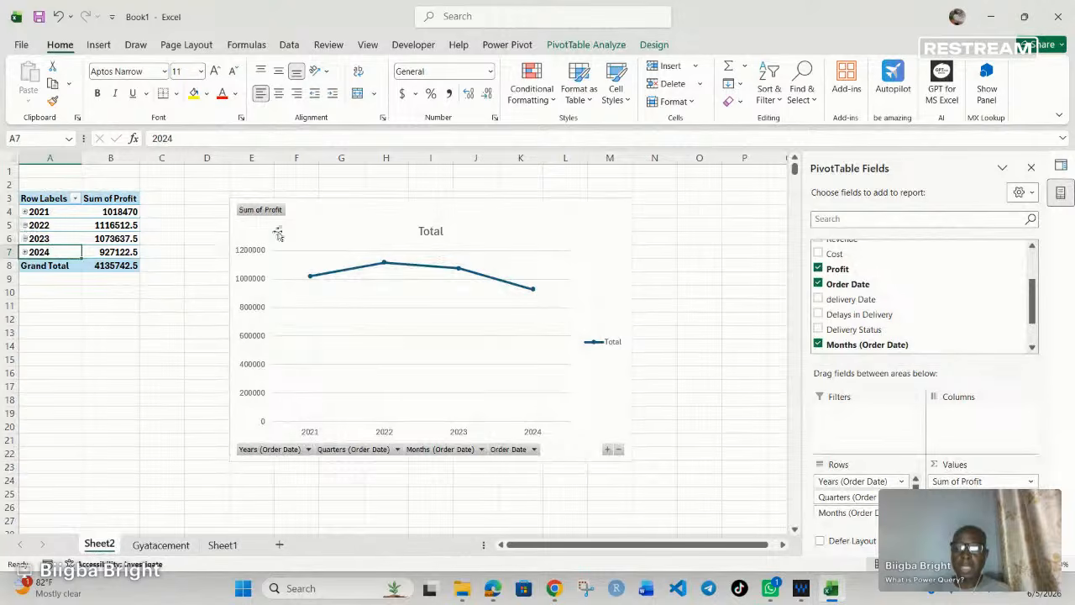
left_click(25, 212)
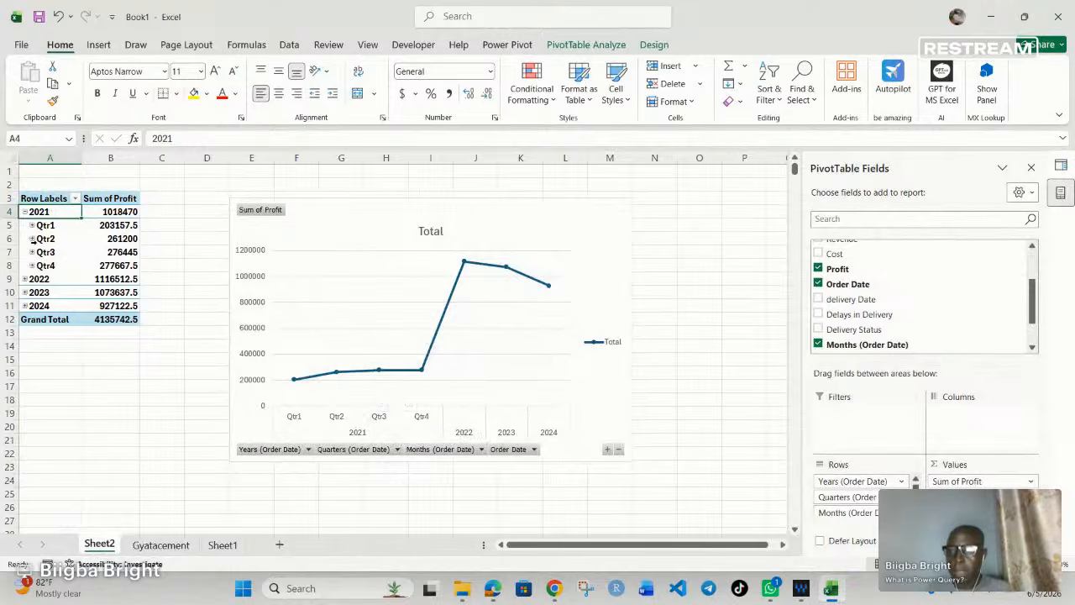
left_click(25, 279)
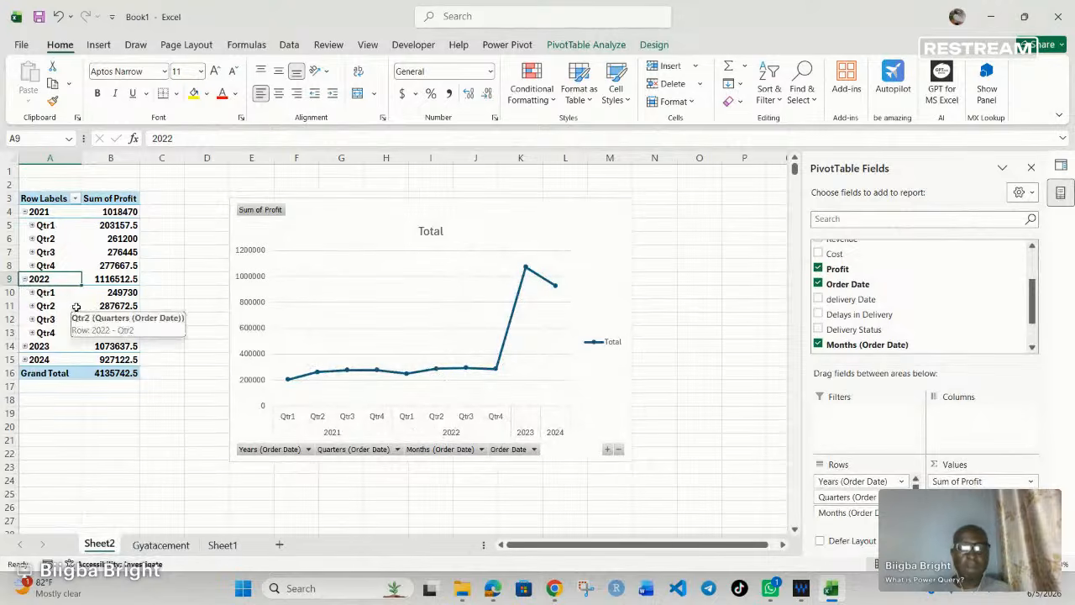
left_click(25, 280)
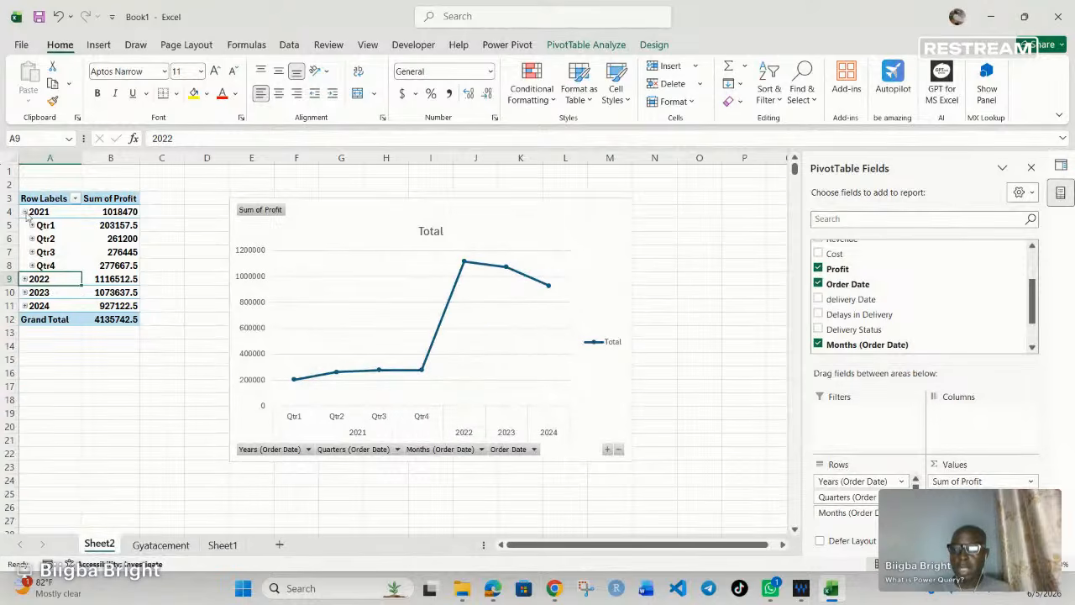
left_click(26, 212)
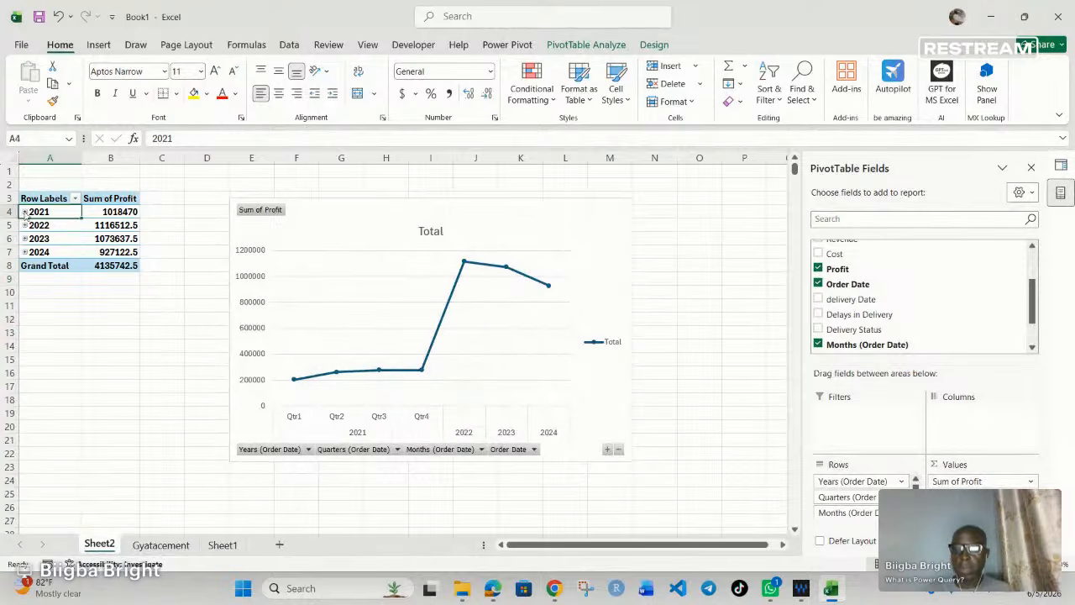
left_click(308, 450)
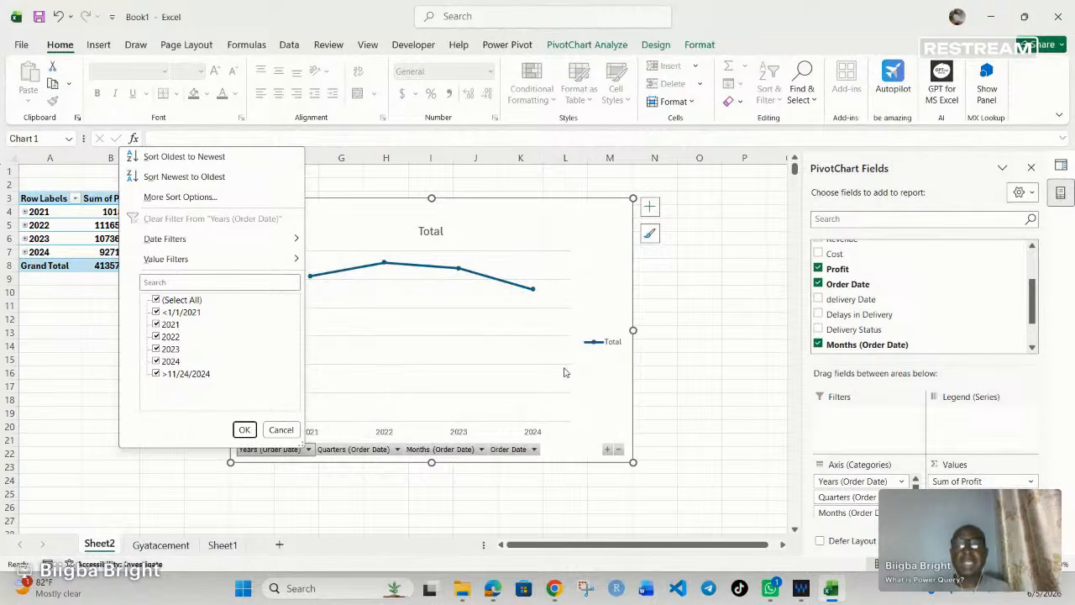
left_click(663, 350)
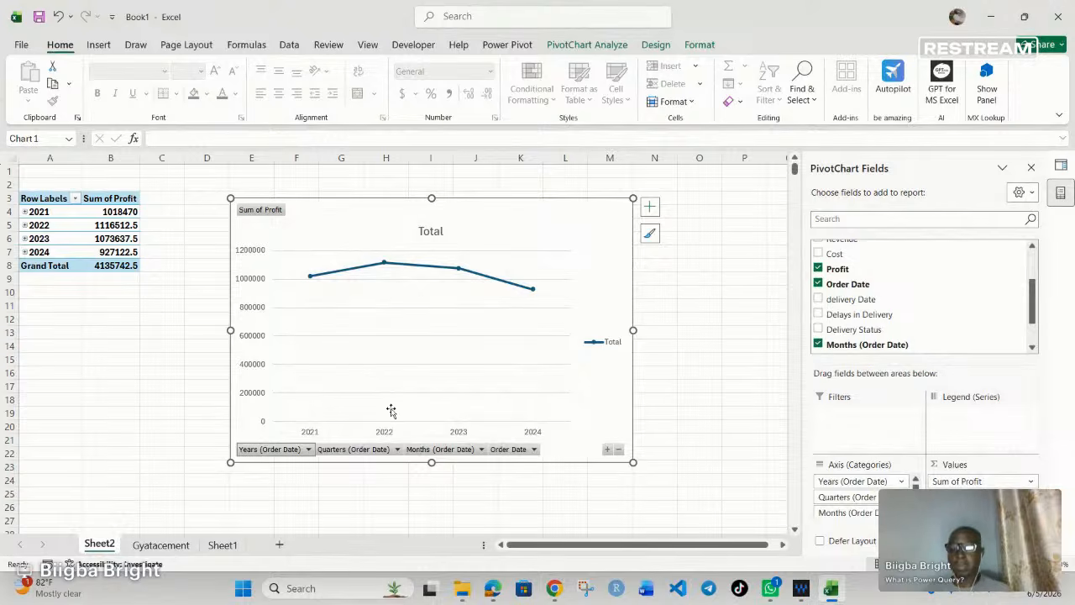
mouse_move(554, 591)
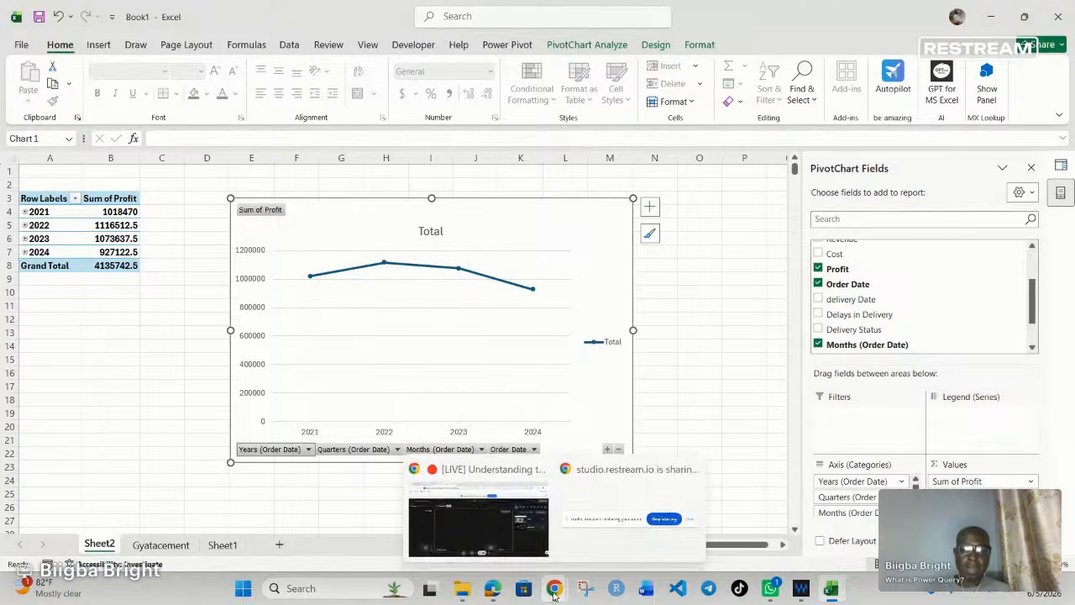
left_click(478, 512)
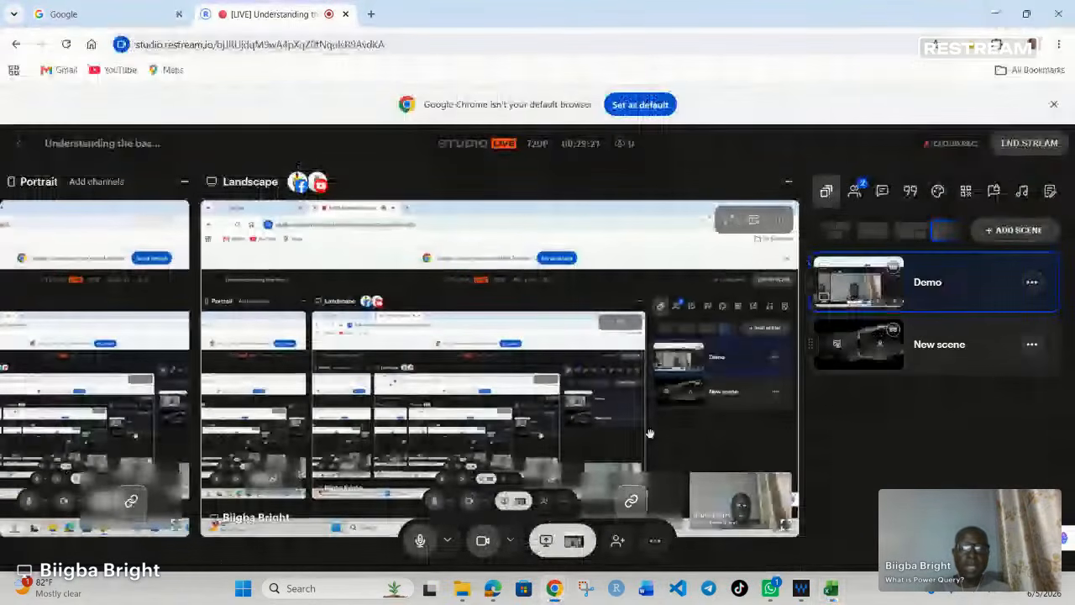